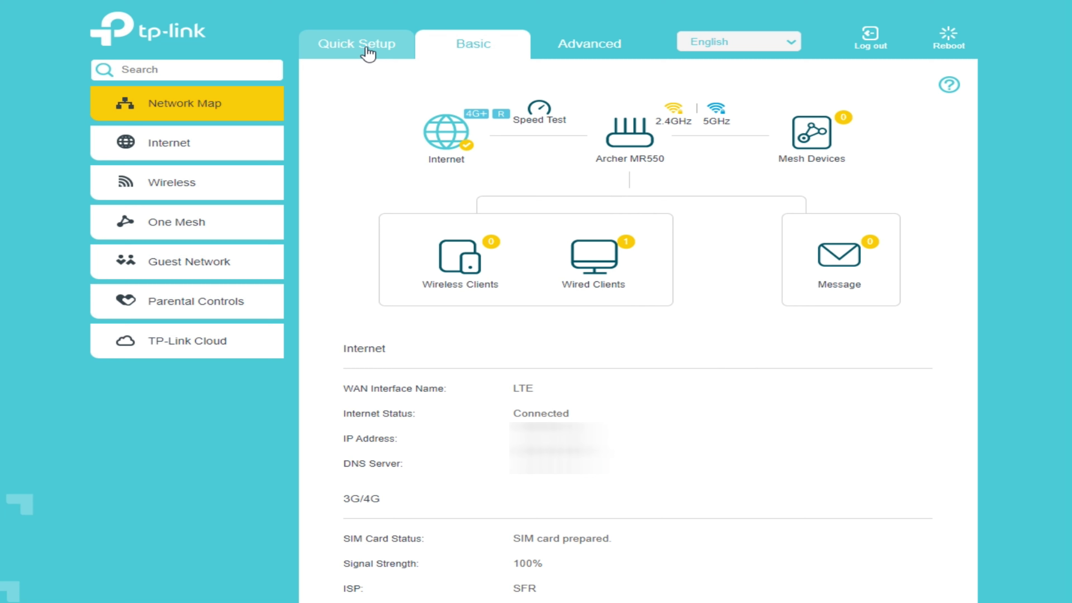
Start the quick setup and accept the preset GMT+02:00 time zone and the SFR SIM profile
left_click(367, 54)
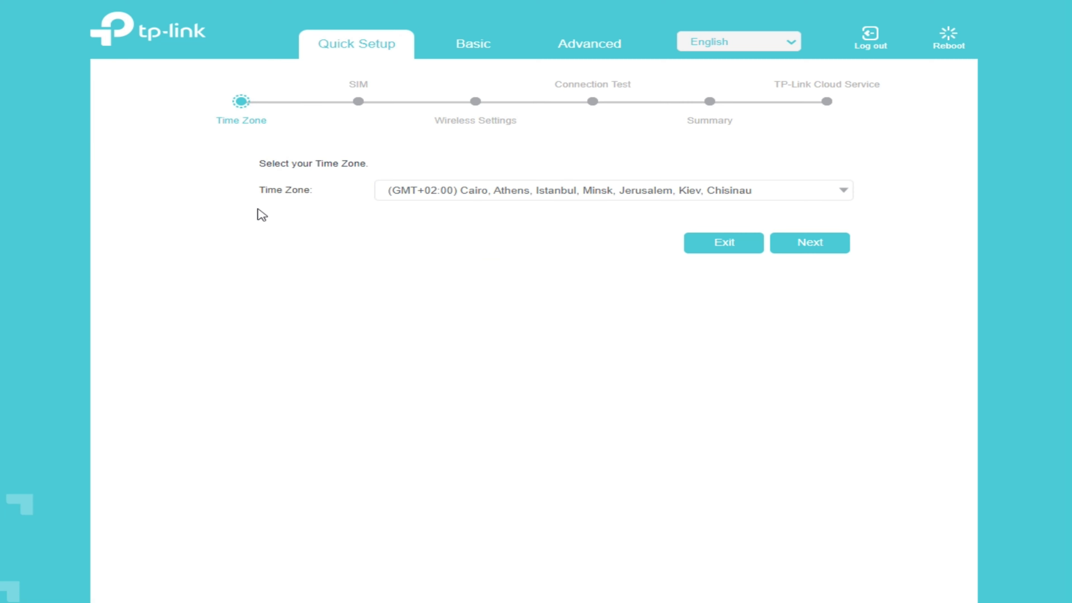
left_click(817, 252)
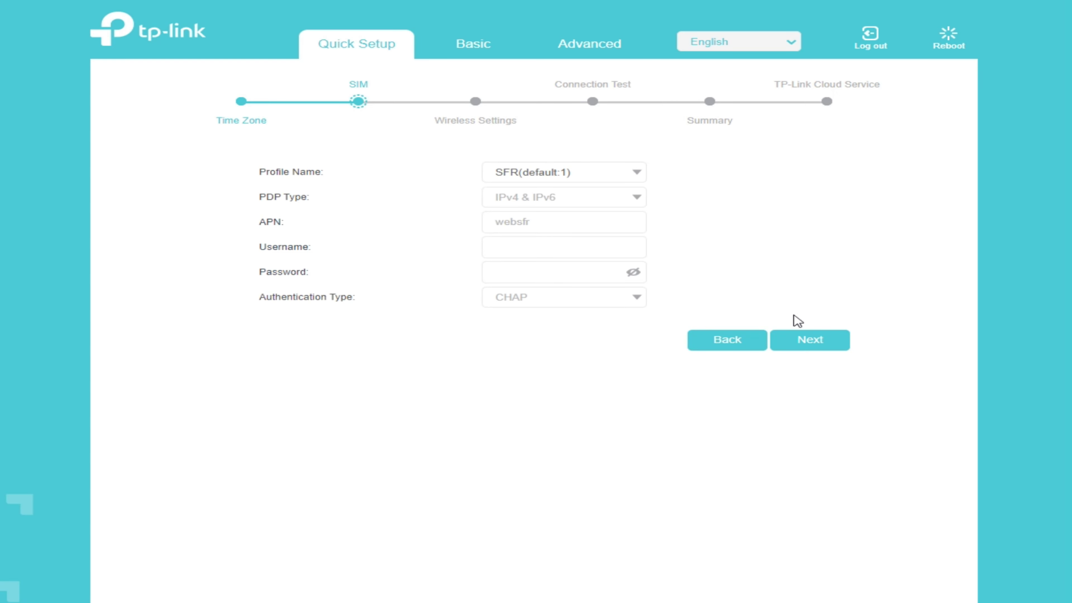
left_click(625, 184)
left_click(686, 175)
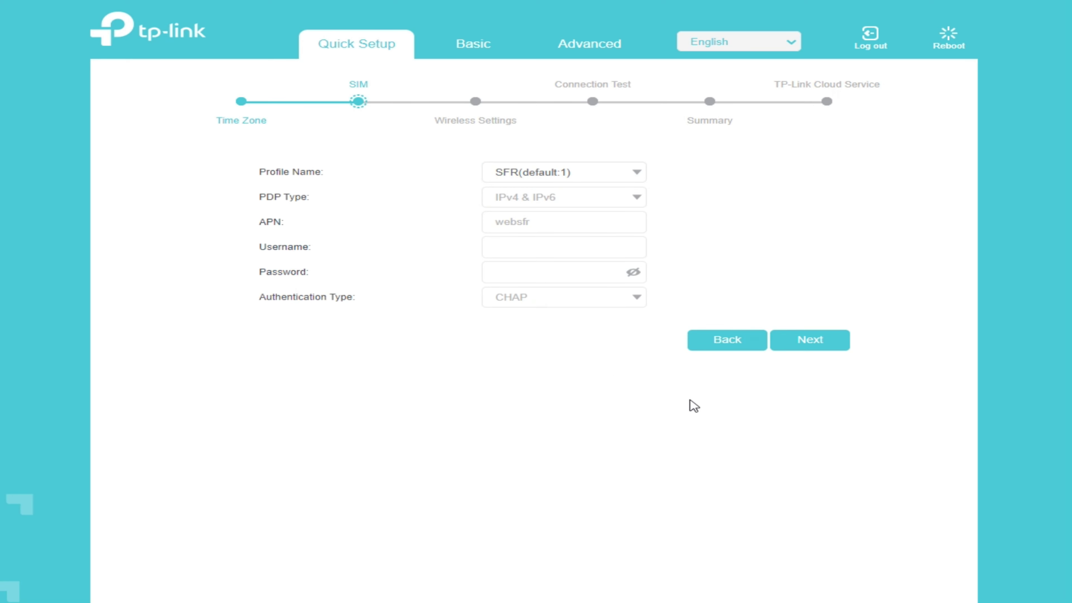
left_click(810, 344)
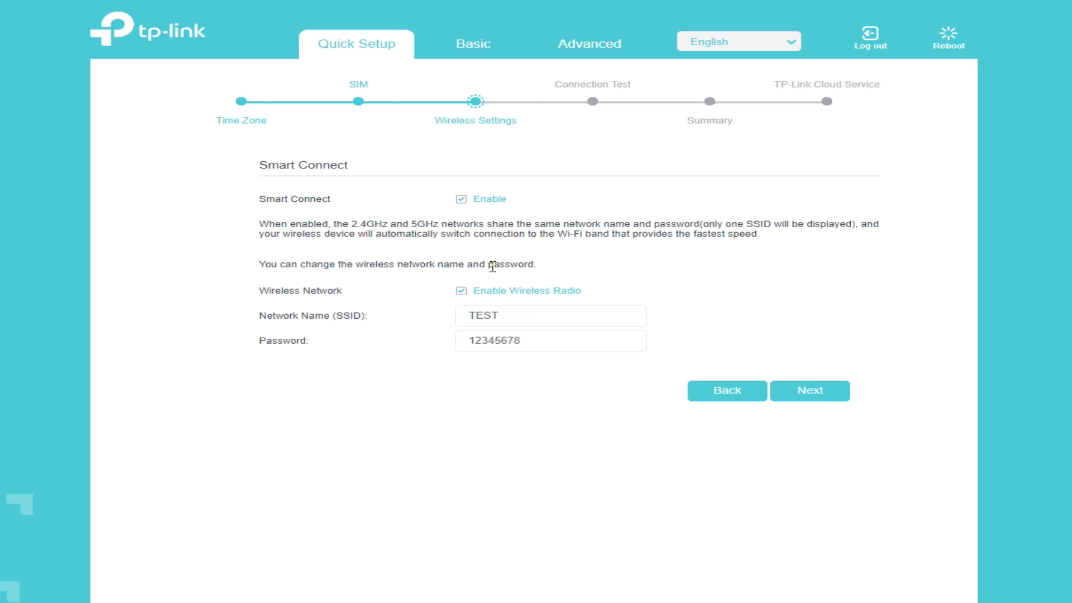
Turn off Smart Connect, keep both the 2.4GHz and 5GHz radios enabled, and continue to the connection test
left_click(462, 200)
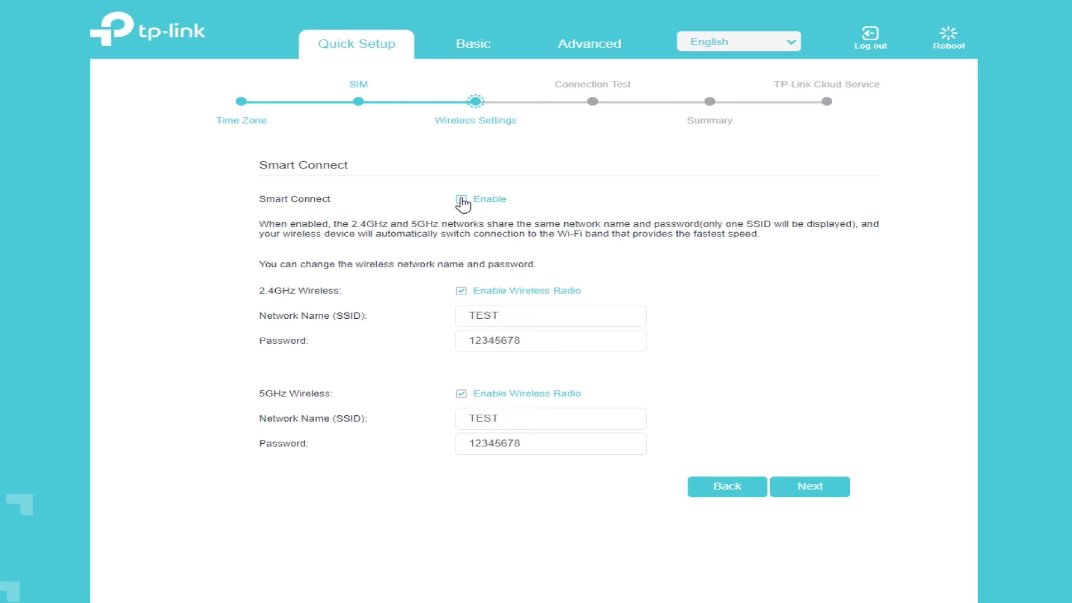
left_click(463, 201)
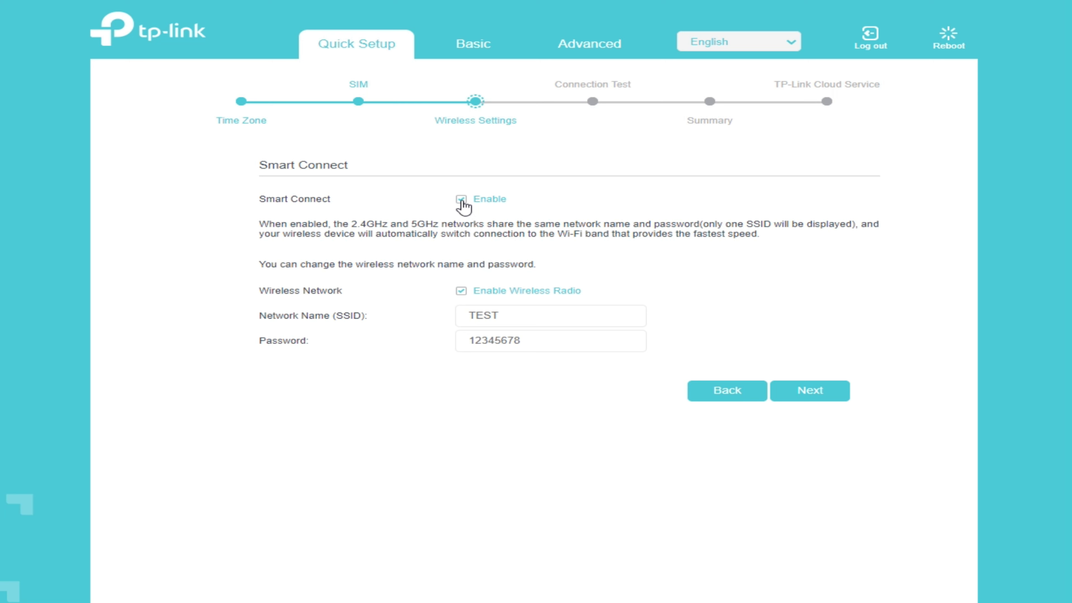
left_click(461, 200)
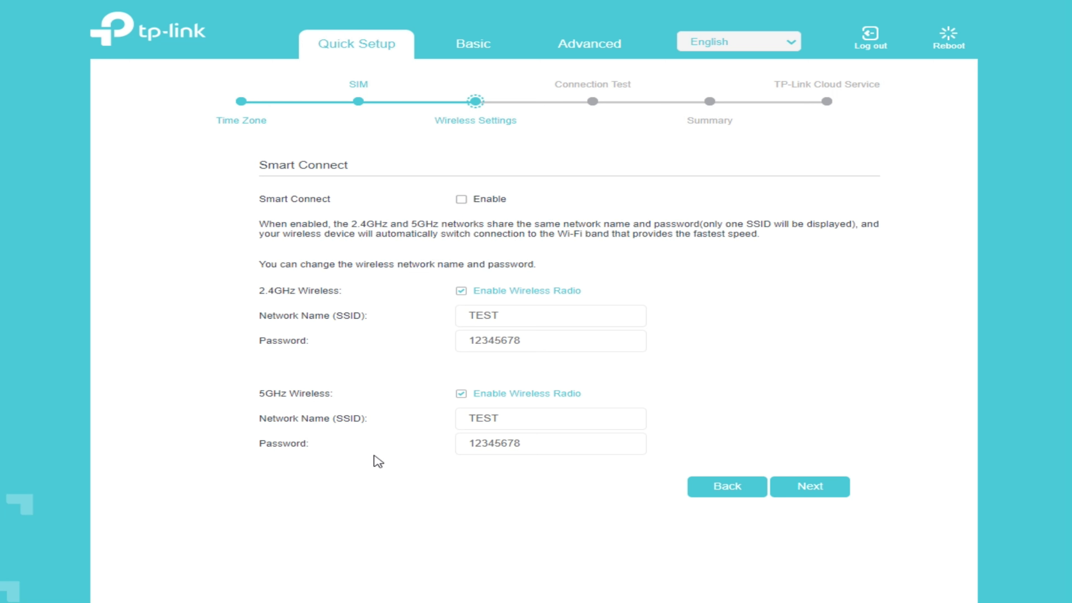
left_click(461, 291)
left_click(461, 294)
left_click(815, 492)
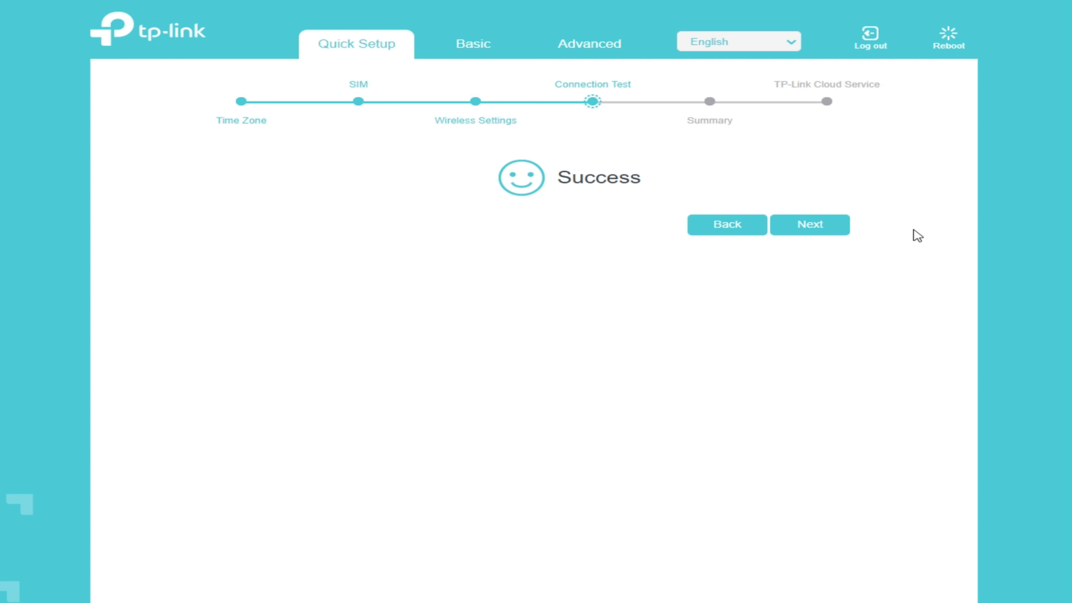
Proceed through the connection test and setup summary, and go to the basic settings, skipping the TP-Link Cloud login
left_click(811, 225)
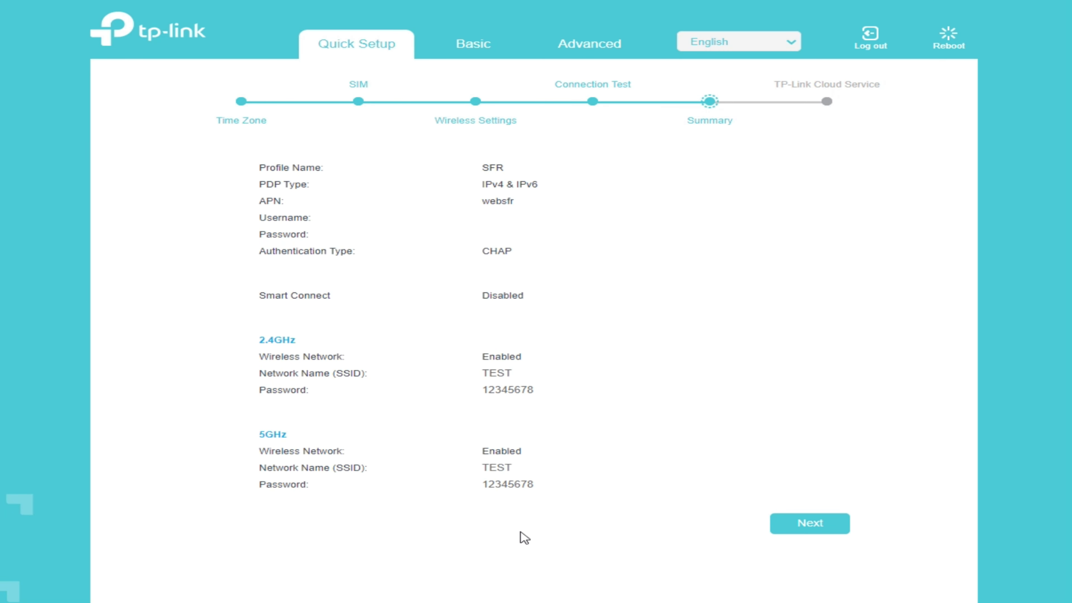
left_click(830, 532)
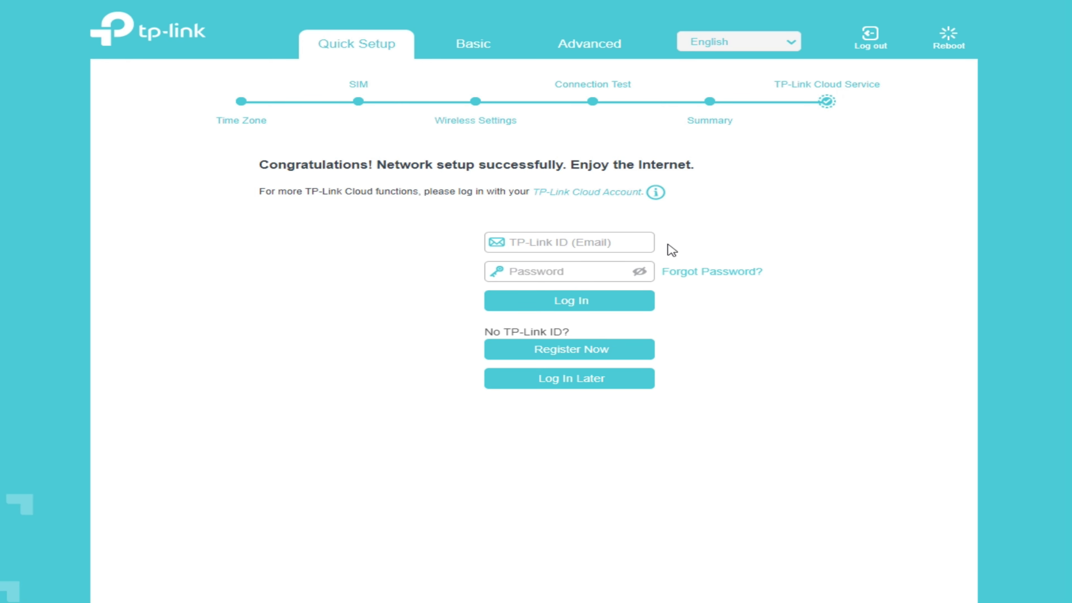
left_click(476, 53)
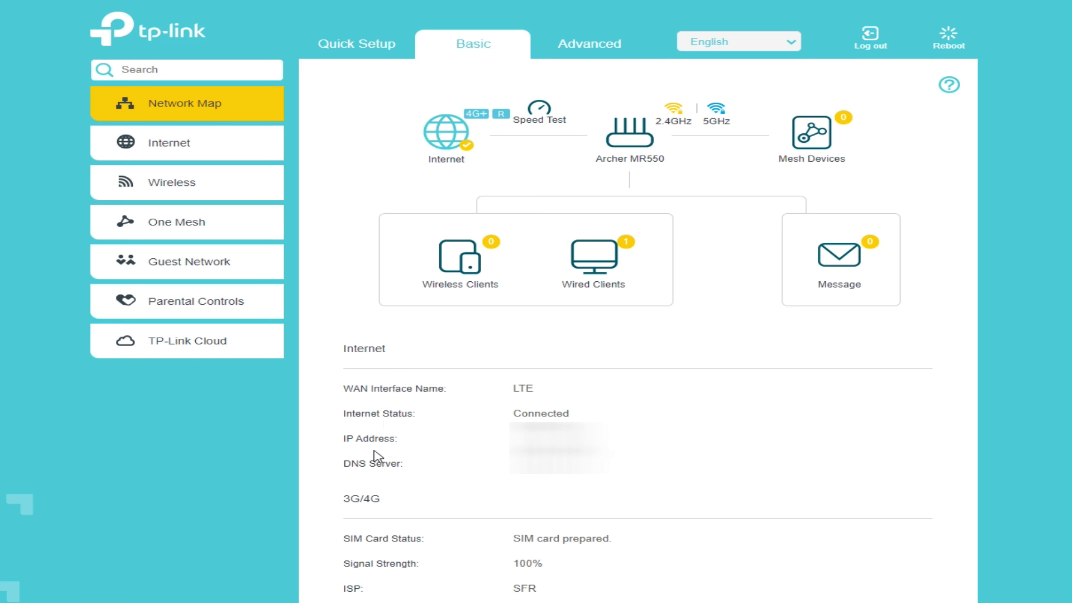
Review the internet and 3G/4G status on the network map, and view the last speed test
scroll(593, 505, "down", 3)
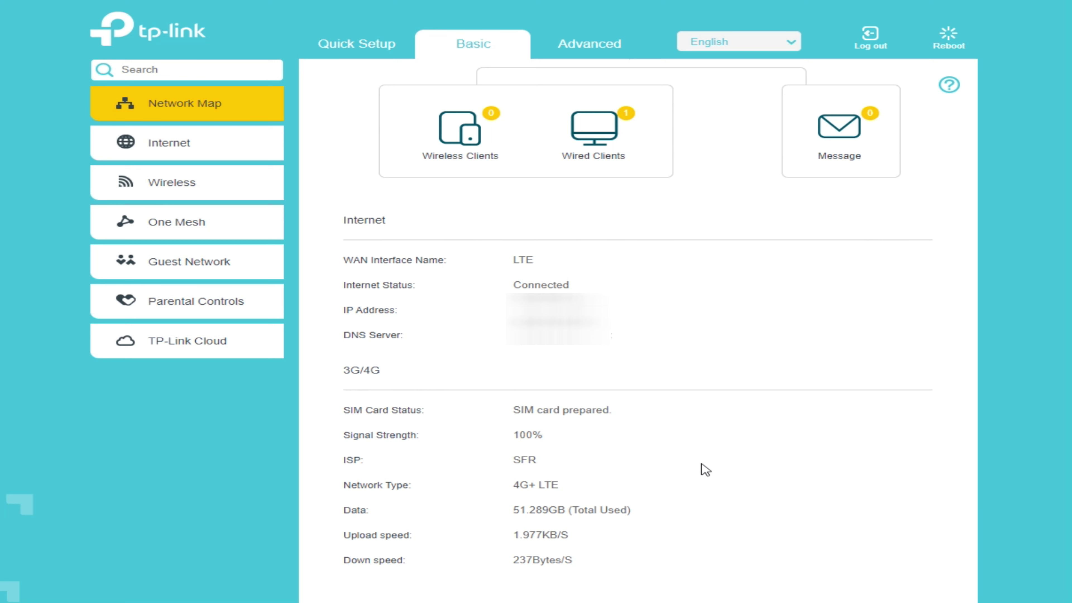
scroll(701, 472, "up", 3)
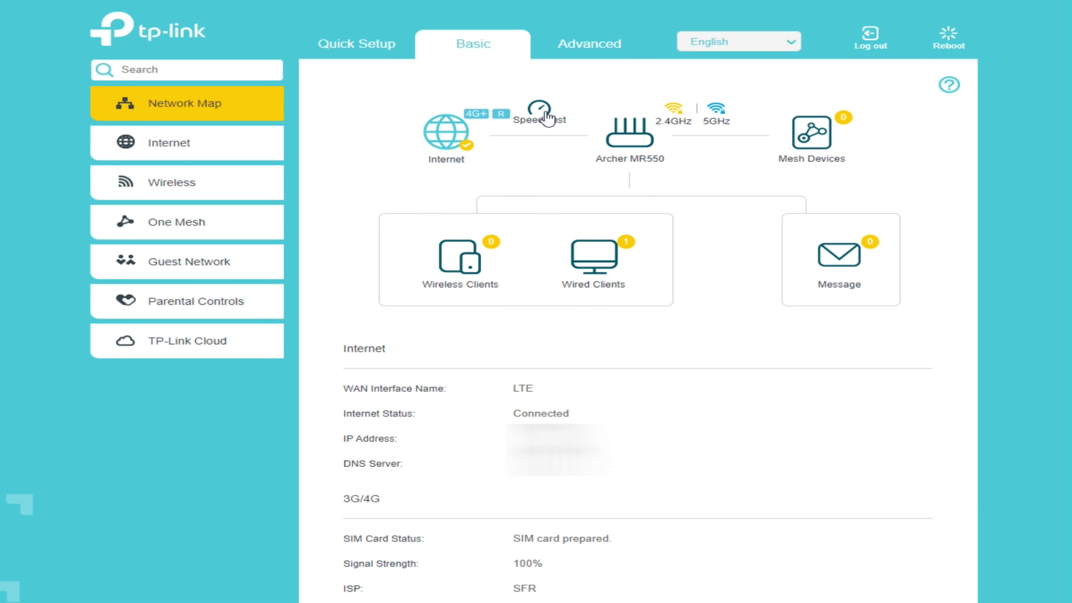
left_click(548, 123)
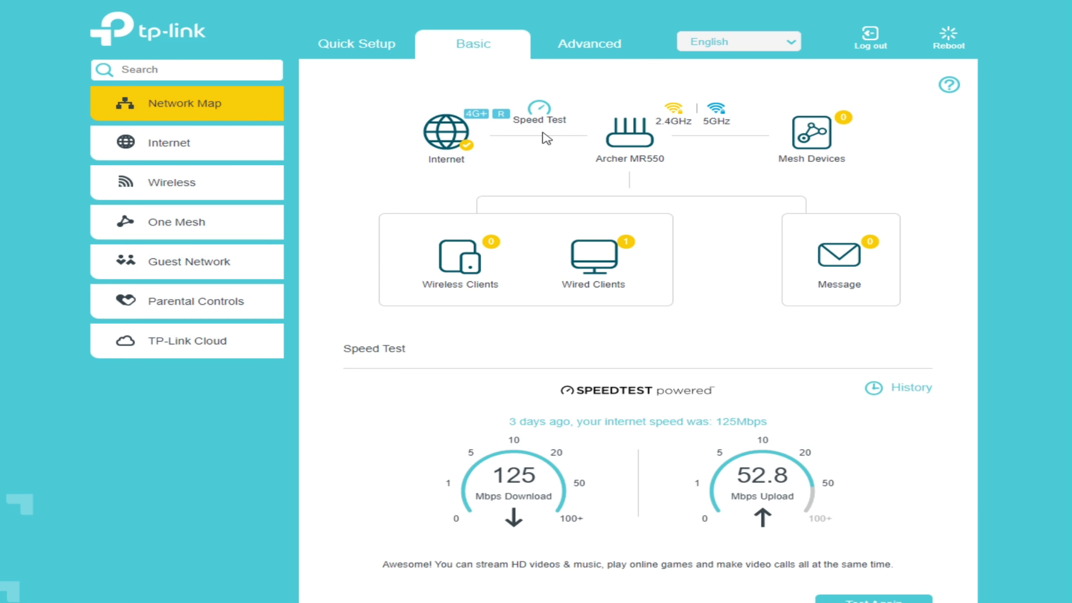
scroll(879, 465, "down", 1)
scroll(907, 503, "up", 1)
left_click(442, 141)
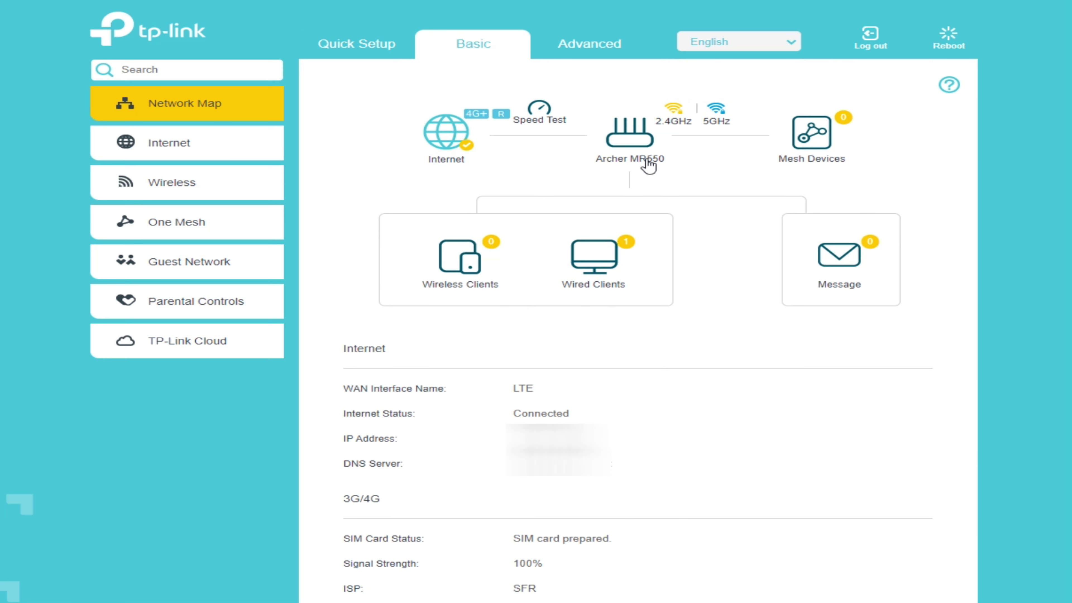
Examine the router's wireless and guest network details and the mesh devices on the network map
left_click(623, 147)
scroll(396, 340, "down", 1)
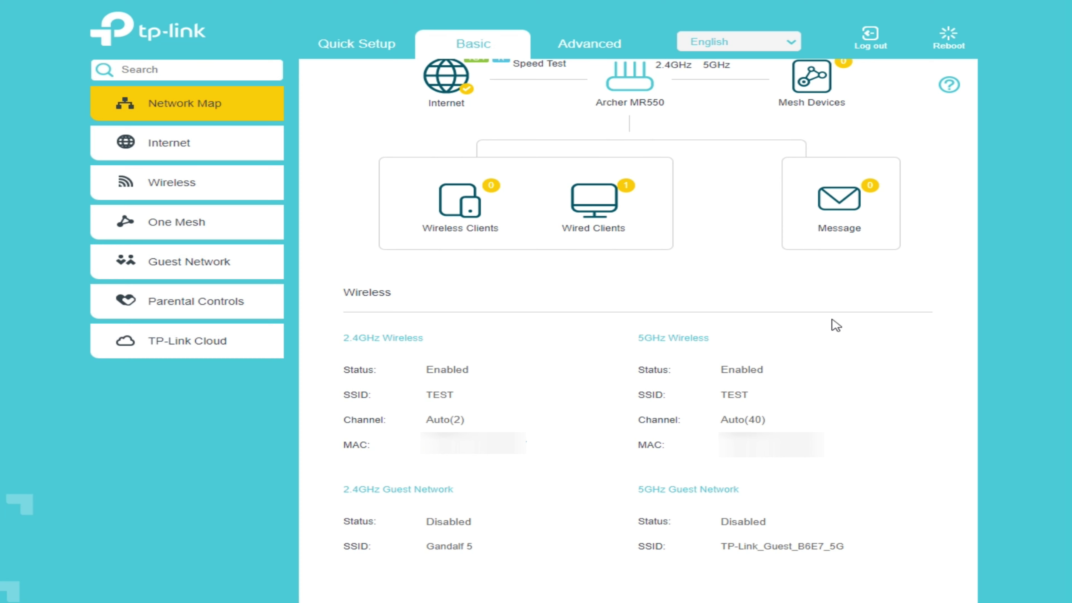
scroll(836, 326, "up", 1)
left_click(825, 143)
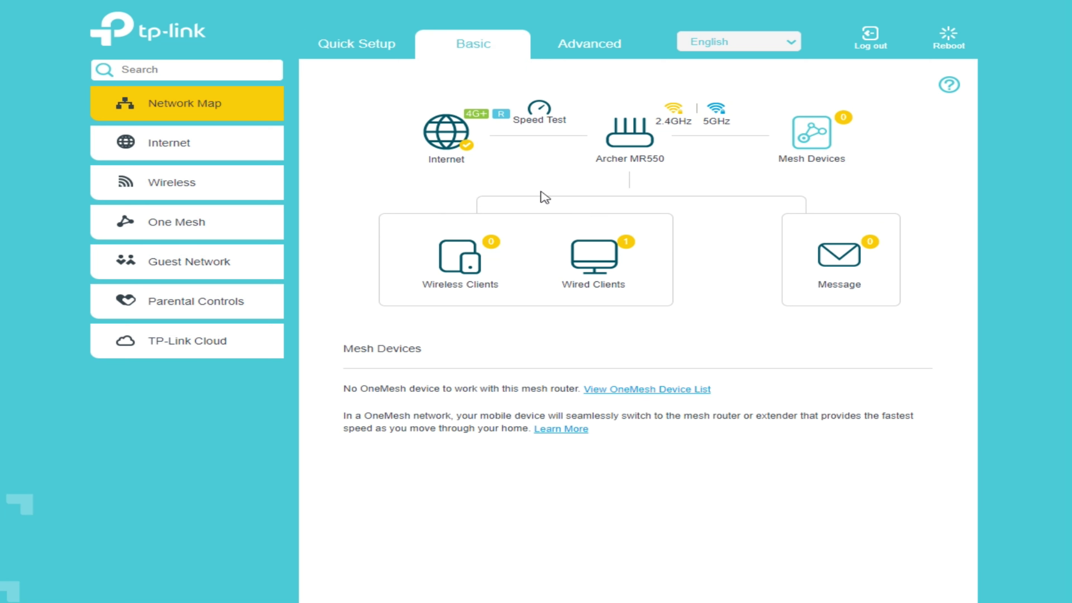
Examine the available network modes and dial-up profiles in the basic internet settings
left_click(177, 153)
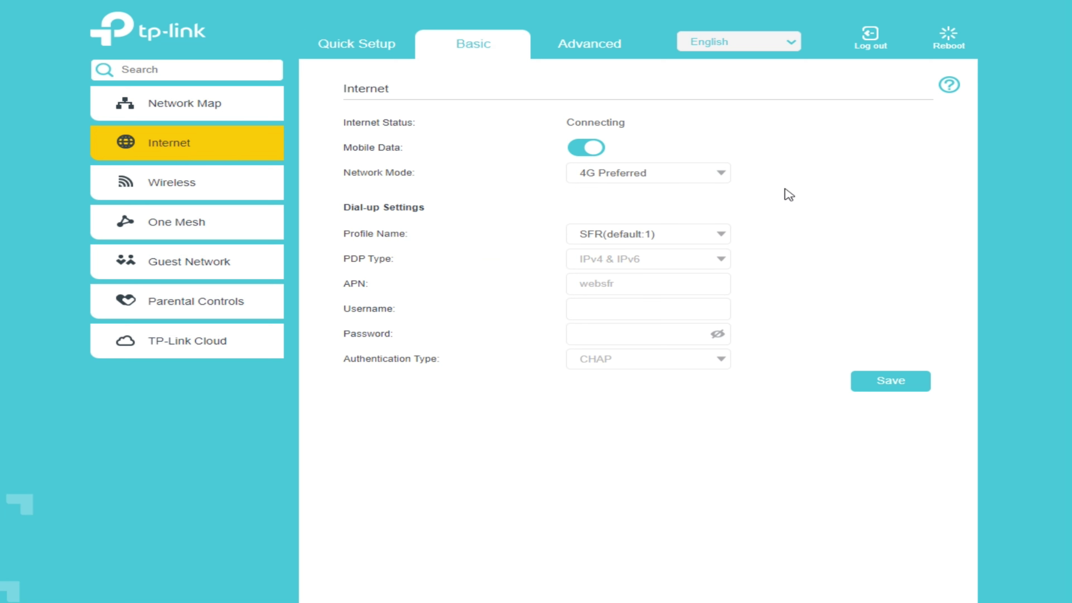
left_click(659, 177)
left_click(825, 224)
left_click(624, 237)
left_click(848, 228)
Look over the basic wireless settings and the One Mesh information
left_click(201, 193)
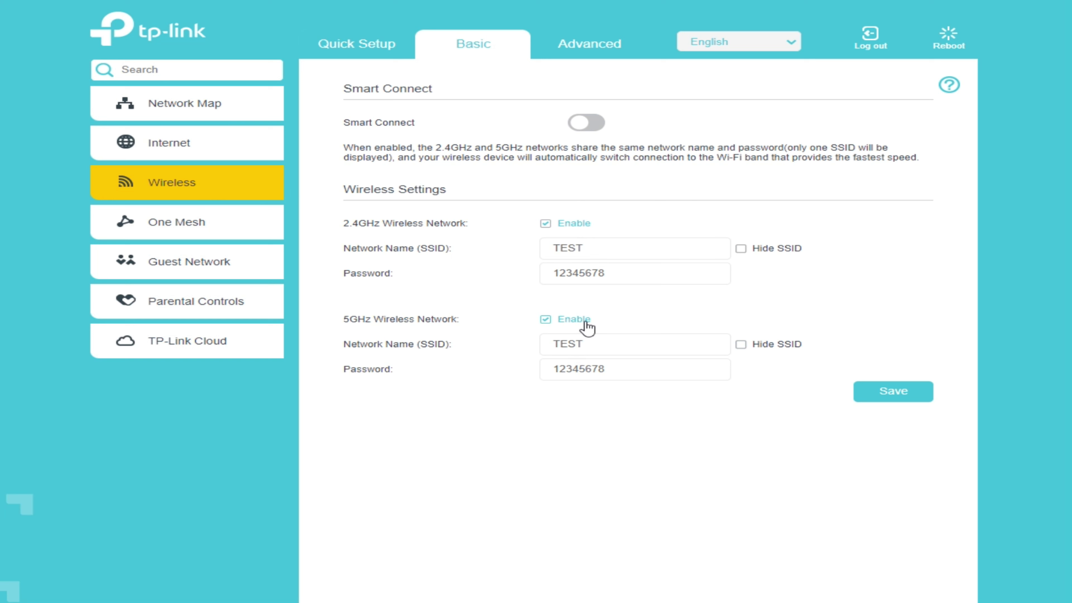
left_click(159, 228)
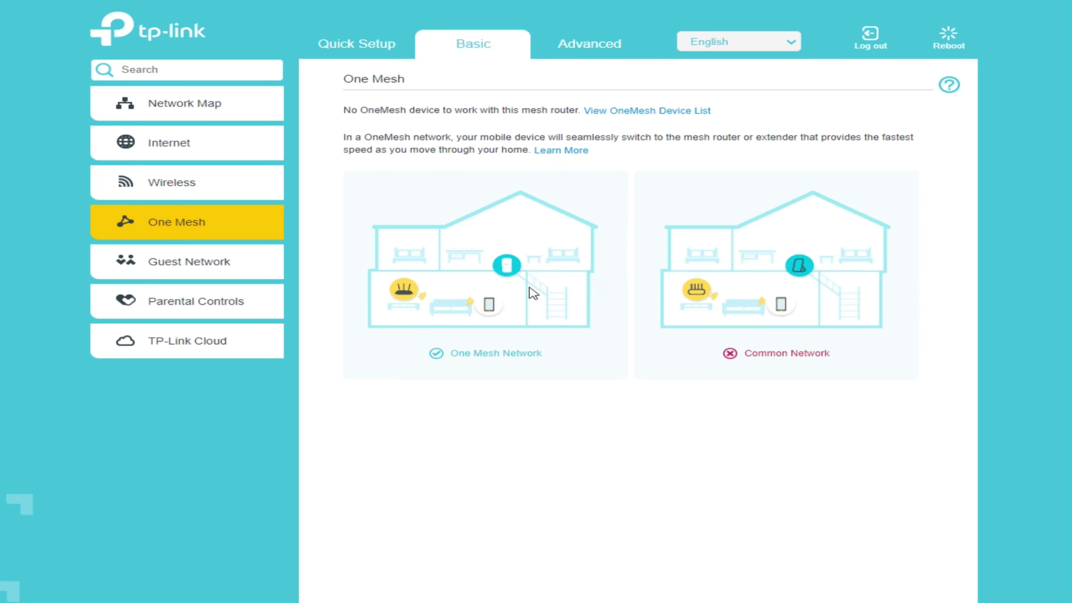
Try enabling the 2.4GHz and 5GHz guest networks, and disable both again
left_click(200, 268)
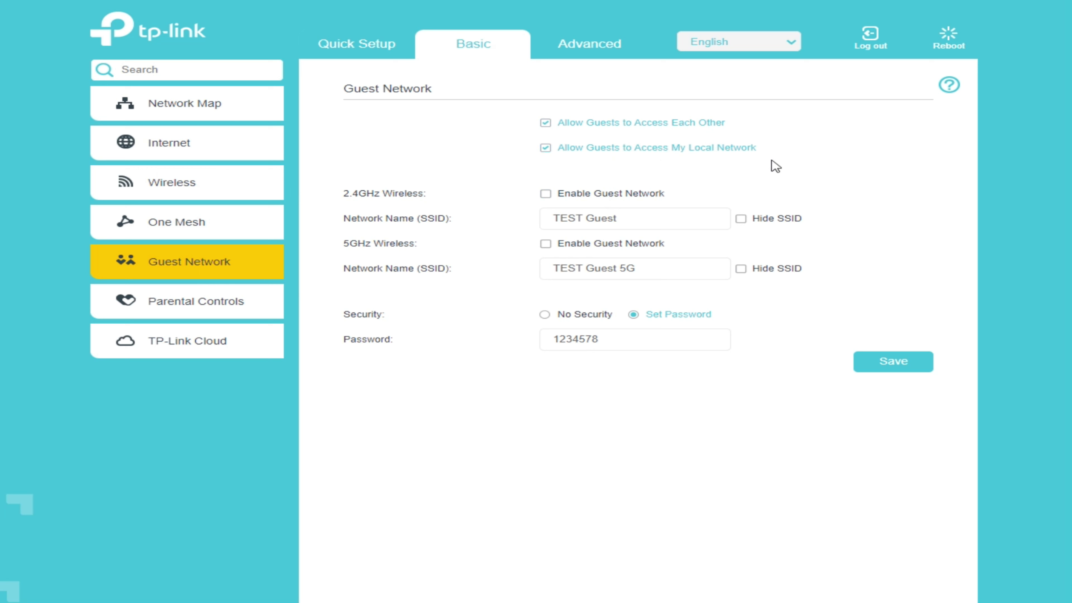
left_click(546, 194)
left_click(546, 244)
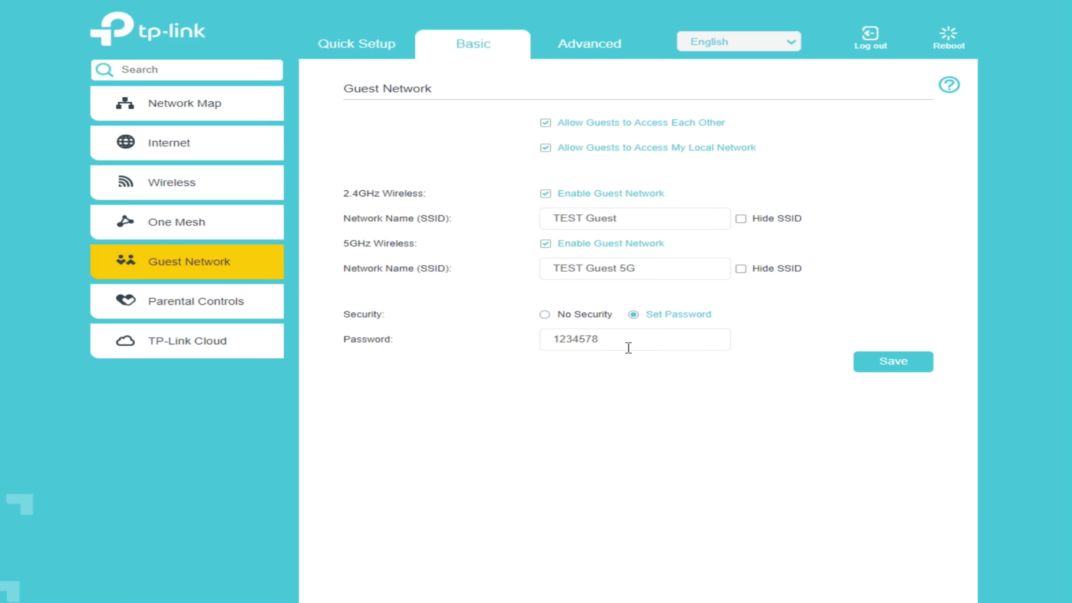
left_click(546, 194)
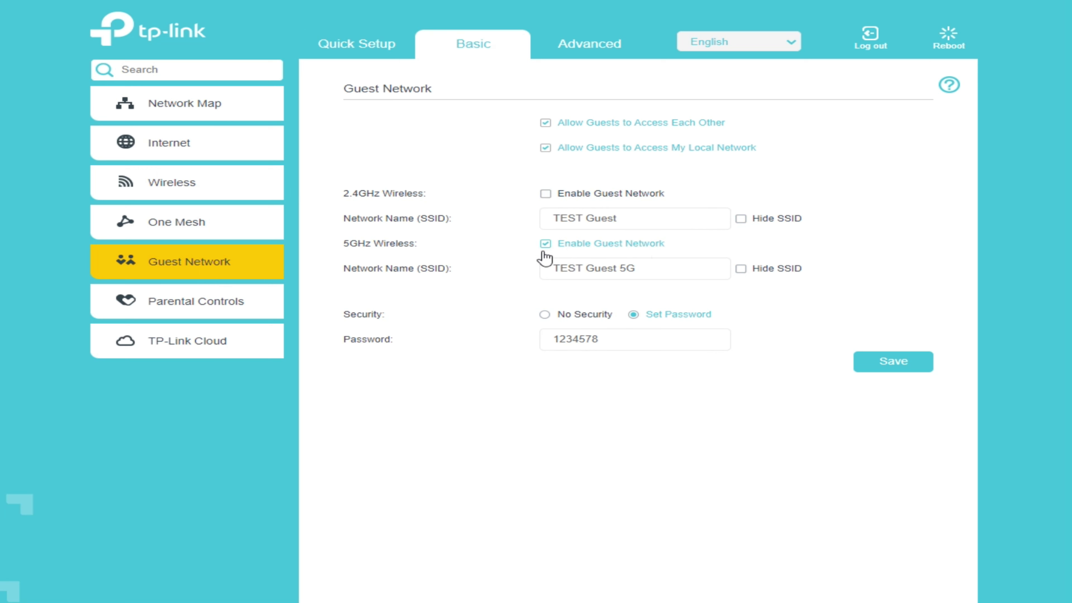
left_click(546, 245)
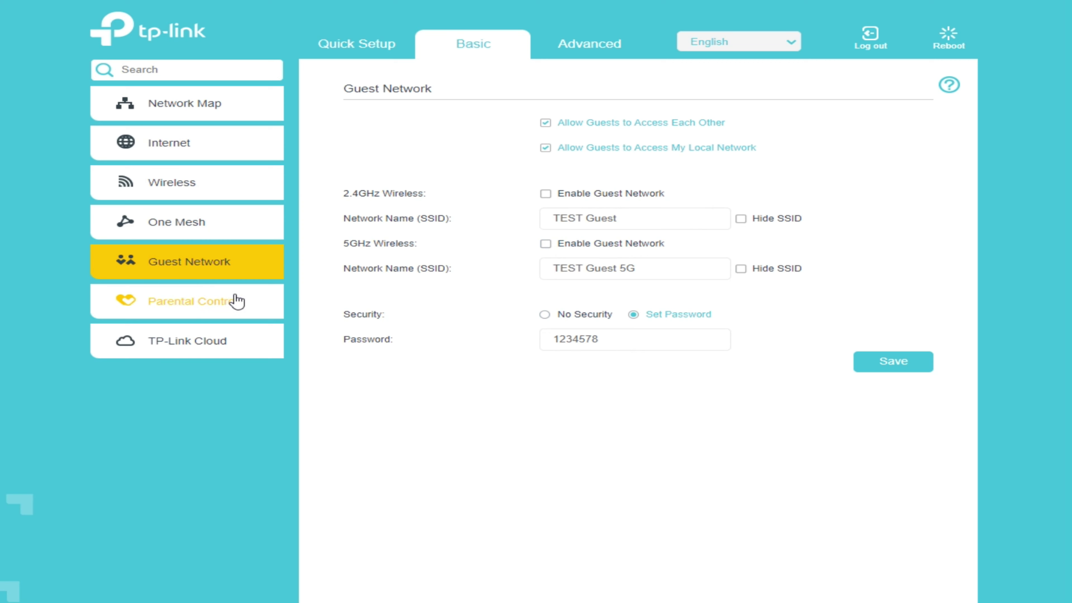
In the parental controls, try content restriction with a blank keyword entry and turn it off, and open and cancel a new device entry
left_click(197, 307)
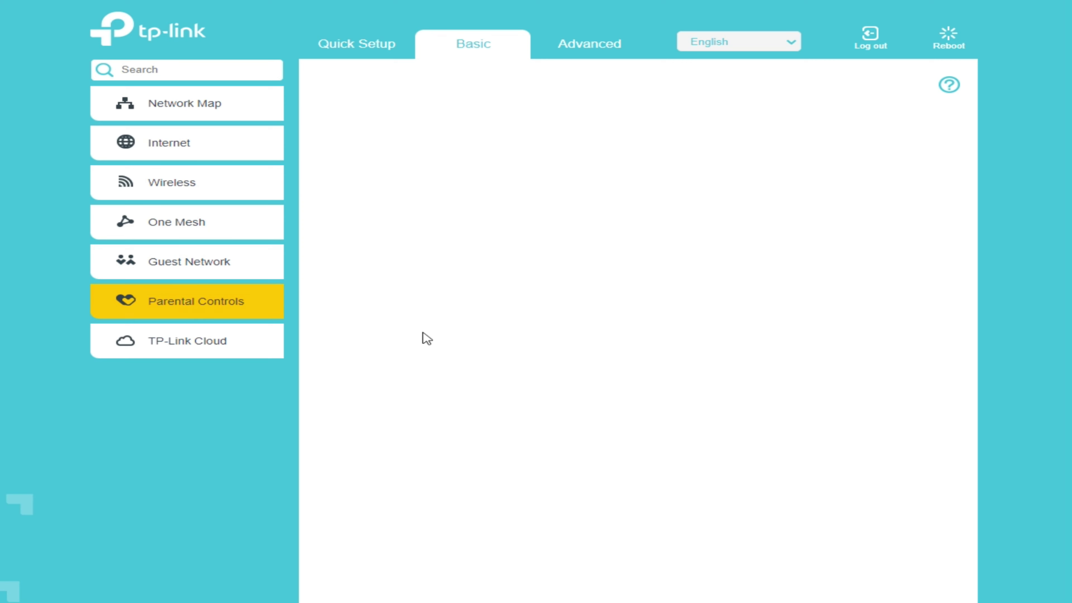
left_click(531, 126)
left_click(528, 131)
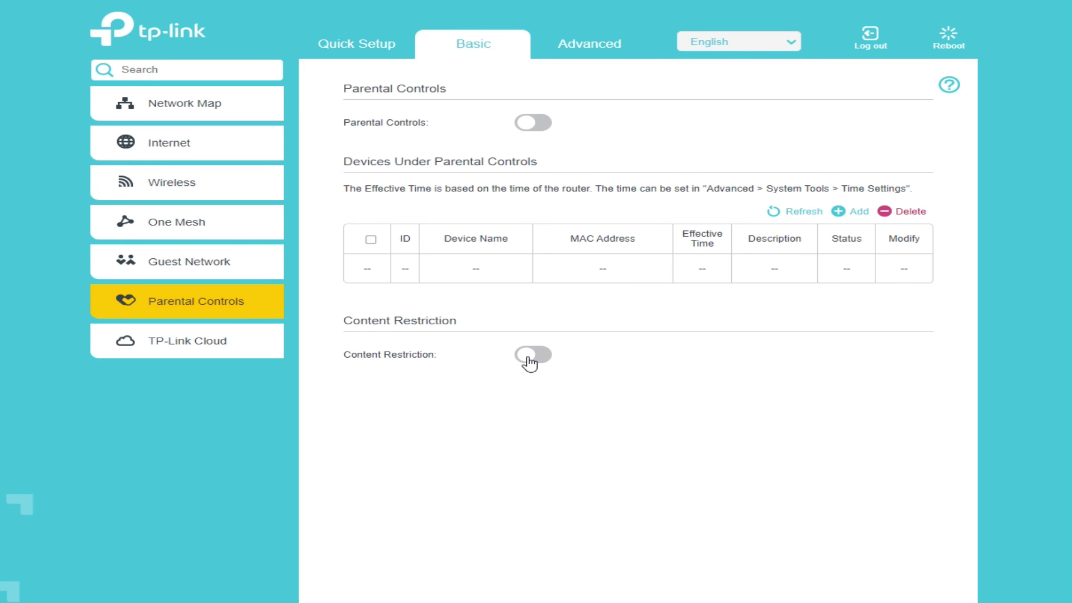
left_click(534, 358)
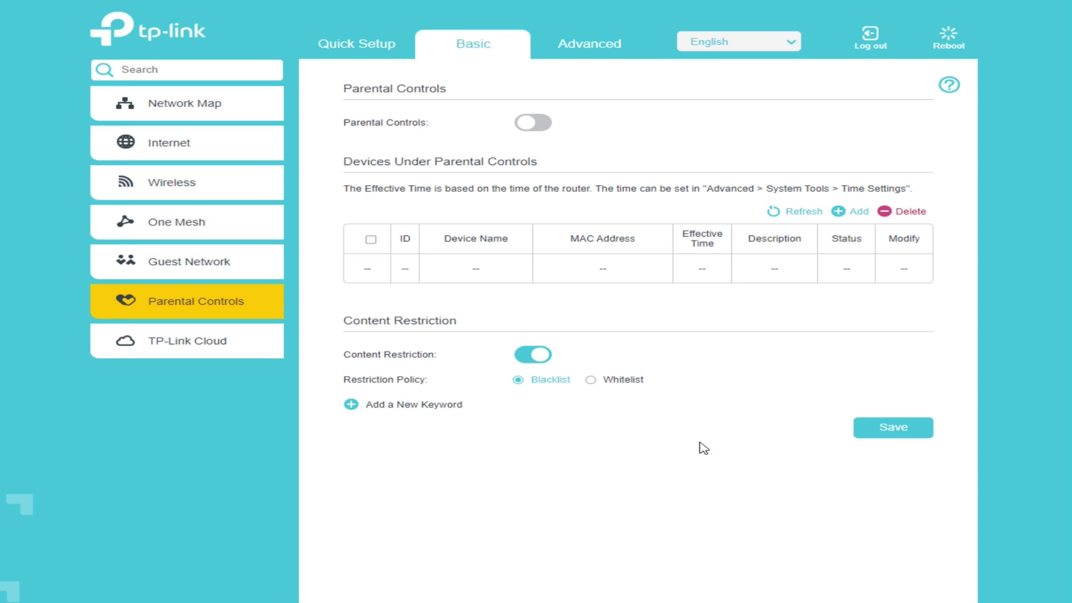
left_click(368, 406)
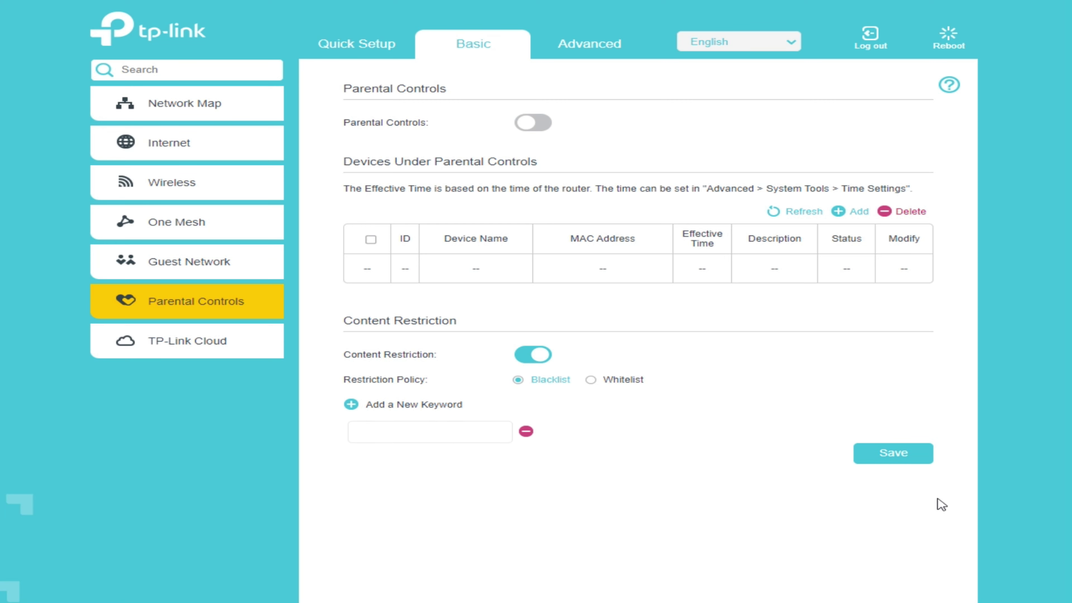
left_click(536, 357)
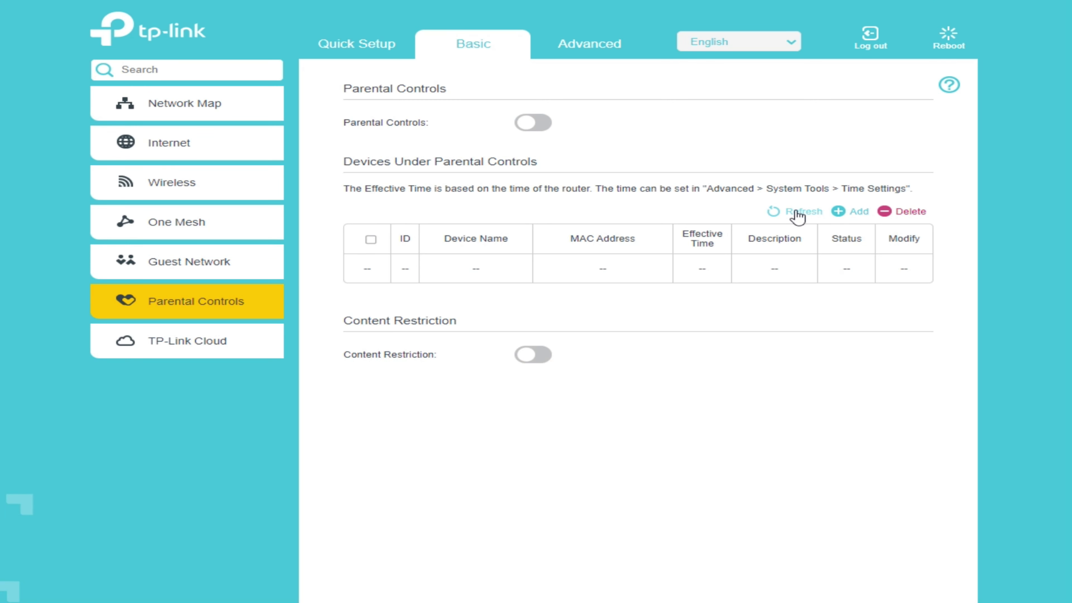
left_click(856, 217)
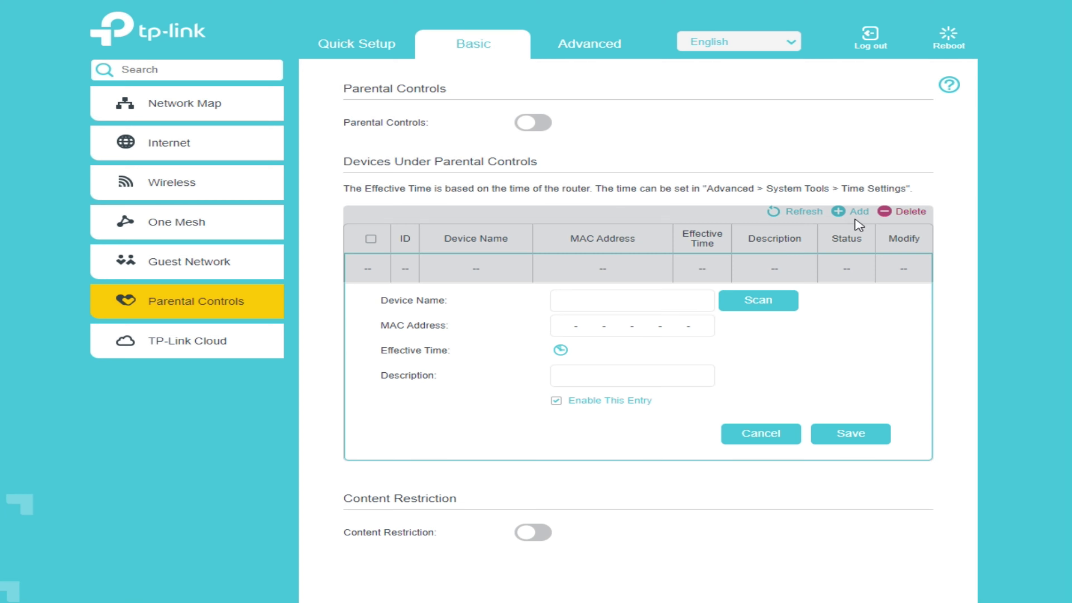
left_click(779, 440)
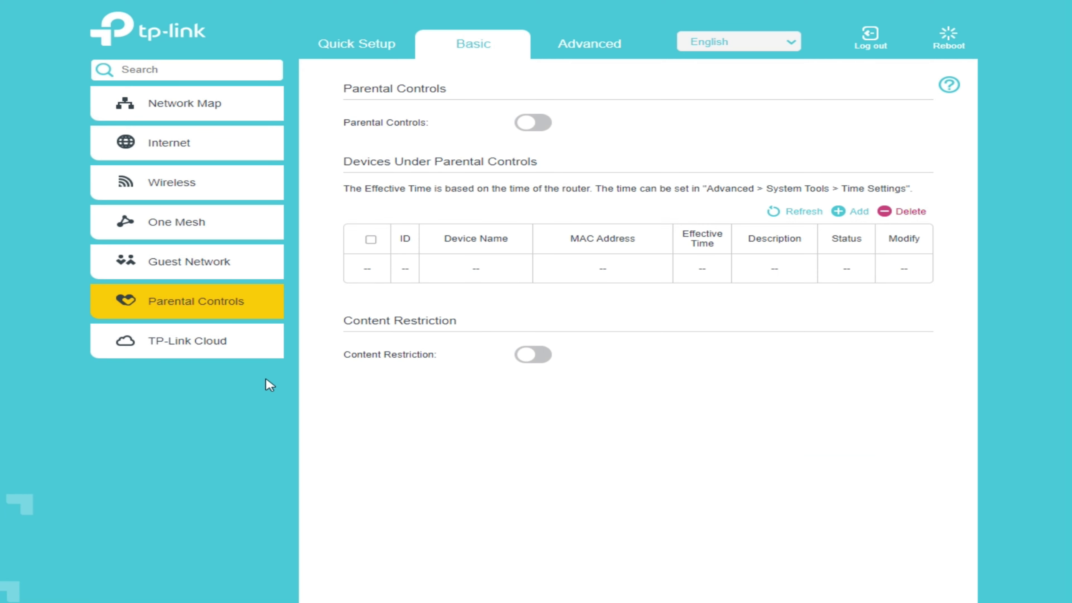
Look at the TP-Link Cloud login page and the advanced status, comparing the IPv6 and IPv4 internet details
left_click(197, 353)
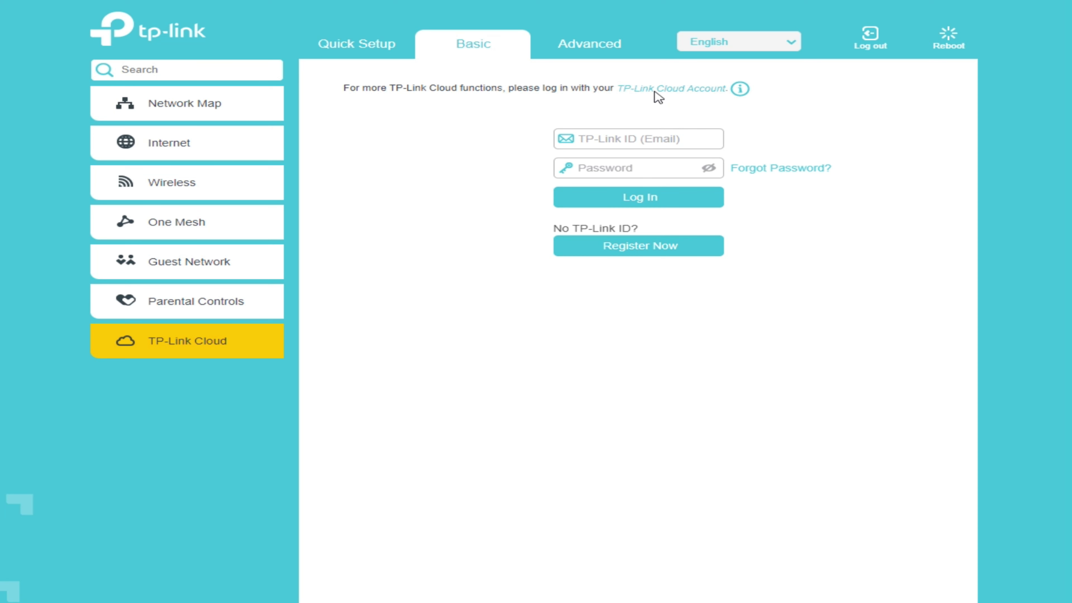
left_click(613, 49)
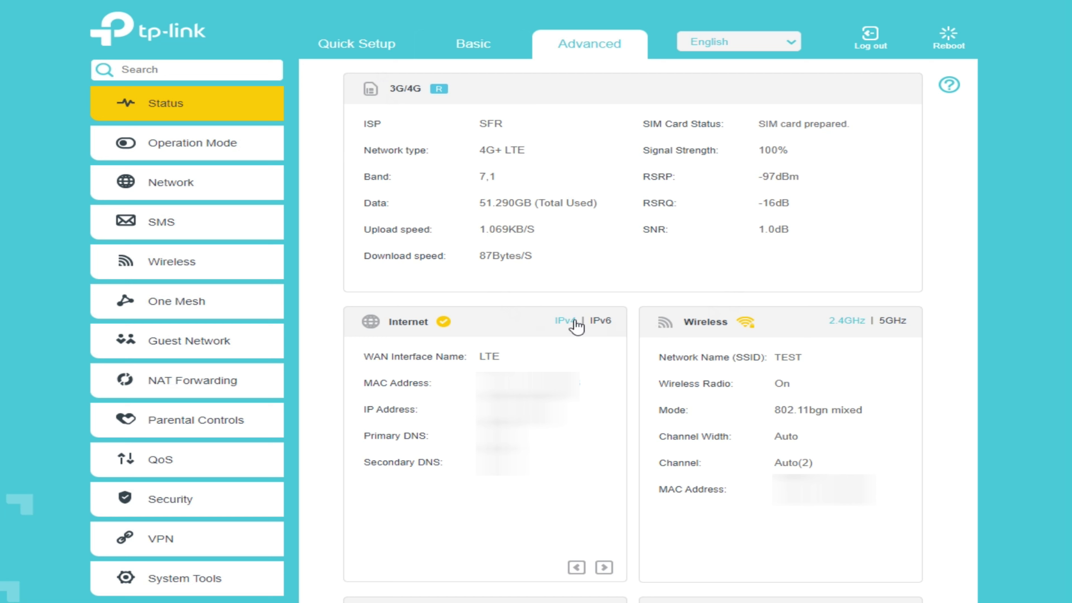
left_click(600, 324)
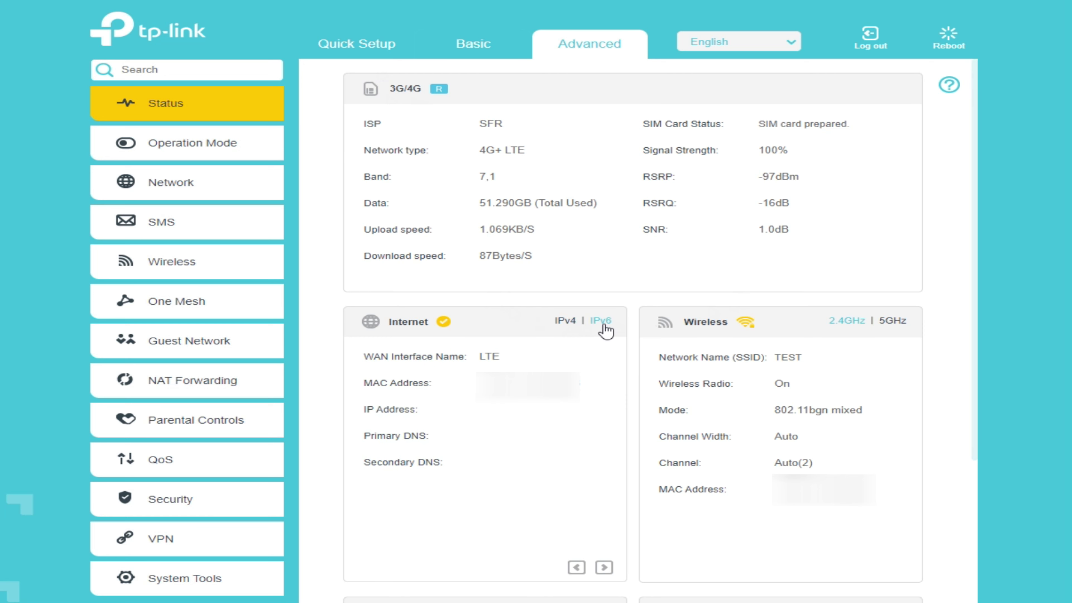
left_click(570, 323)
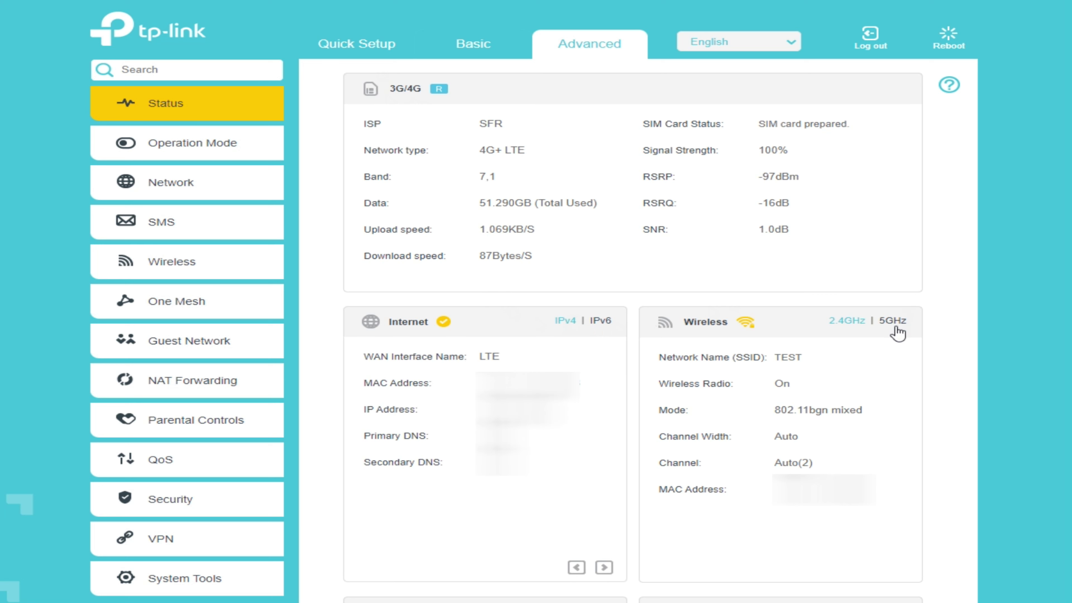
Examine the advanced status of the 2.4GHz wireless network, the IPv6 LAN details, and the guest network on both bands
left_click(853, 330)
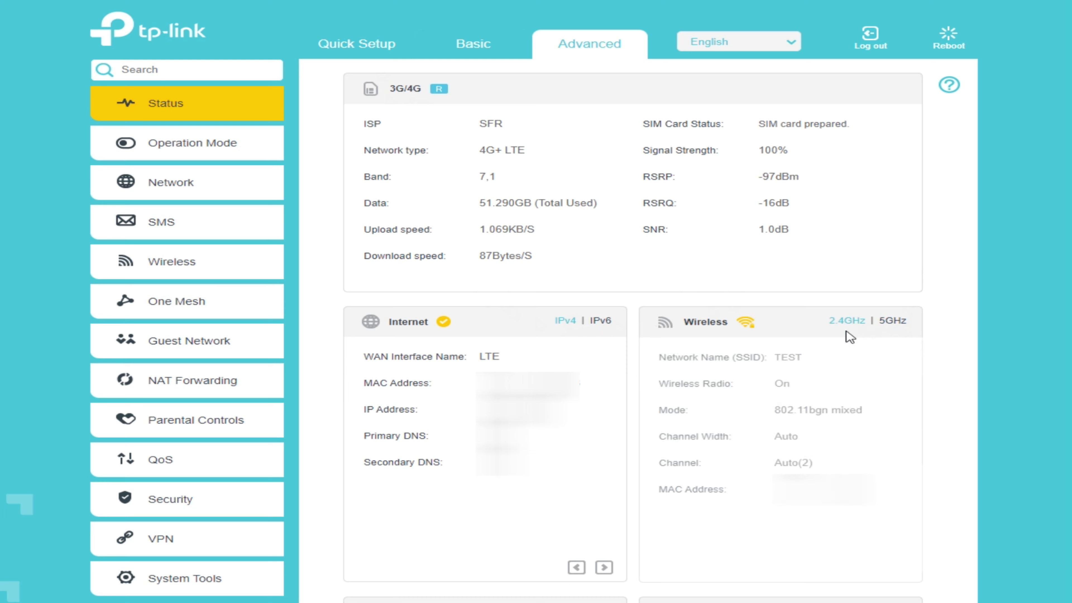
scroll(633, 449, "down", 5)
left_click(602, 413)
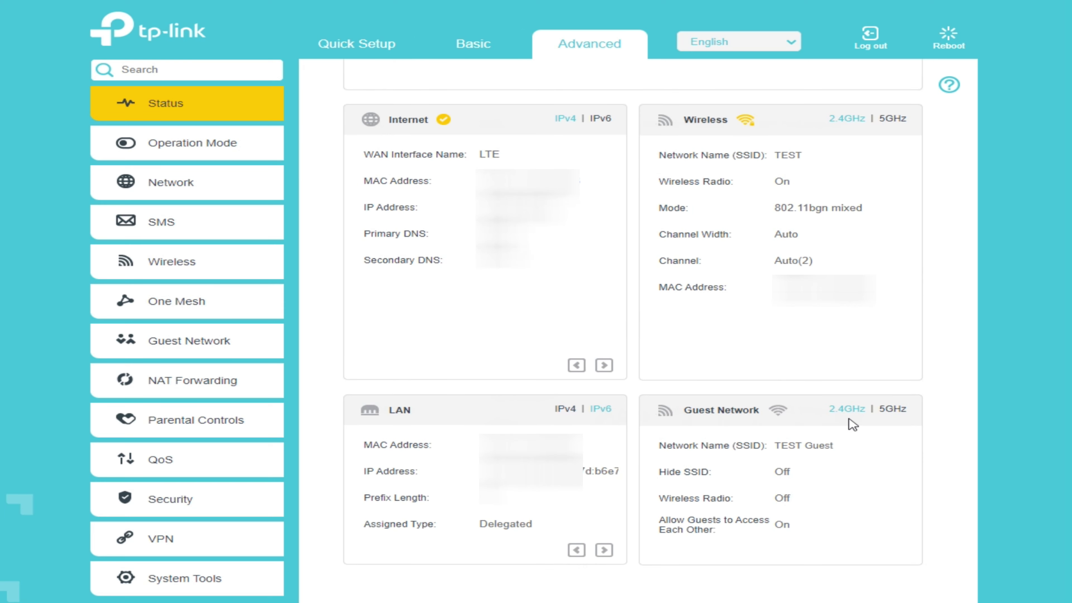
left_click(894, 410)
left_click(846, 415)
In the operation mode settings, try Wireless Router Mode and switch back to 3G/4G Router Mode
left_click(193, 153)
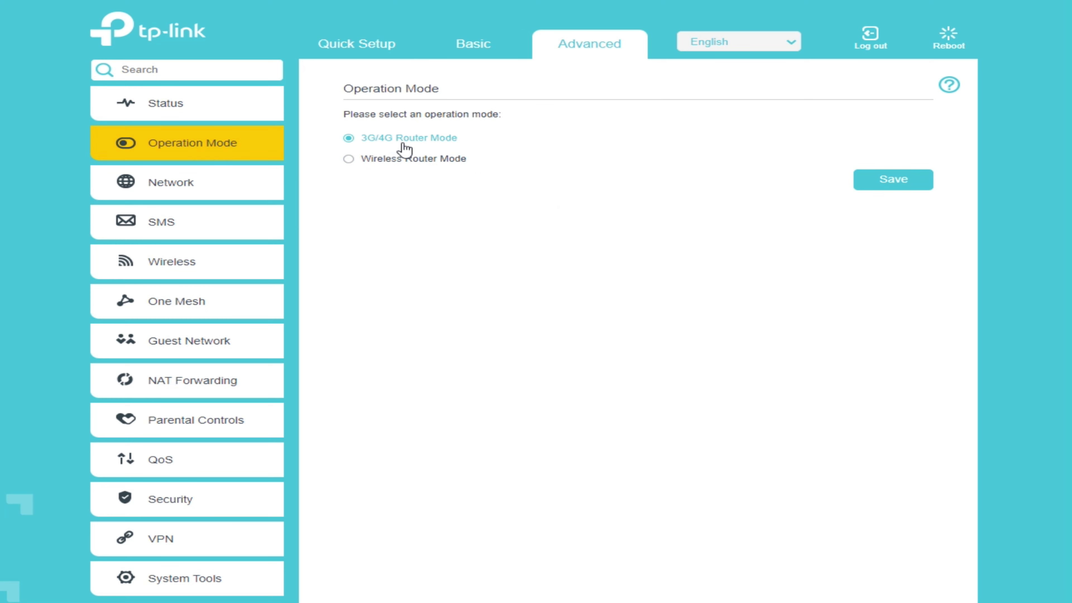
left_click(351, 160)
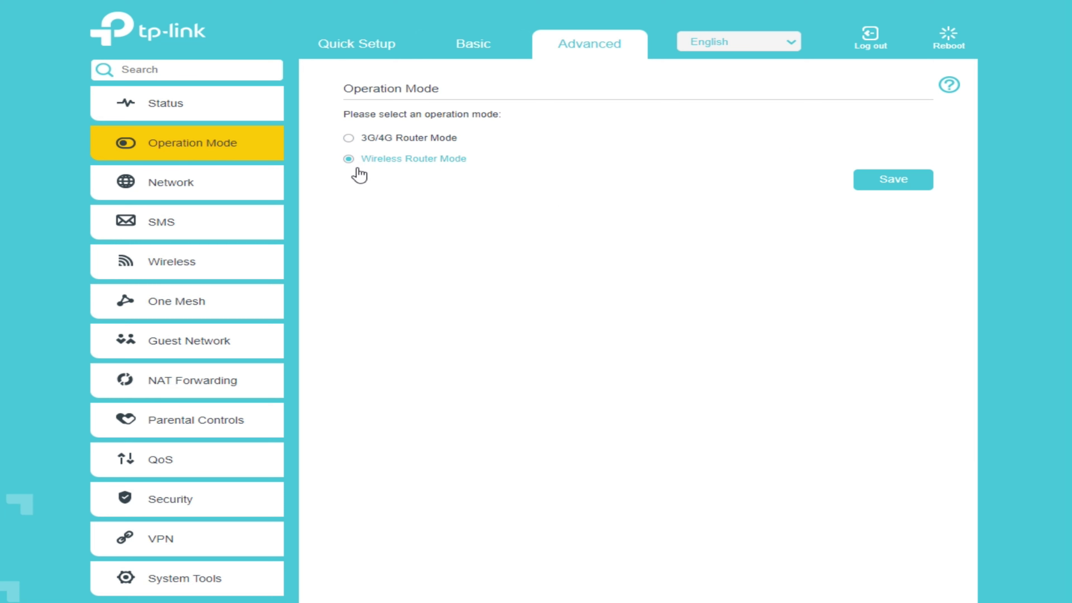
left_click(350, 139)
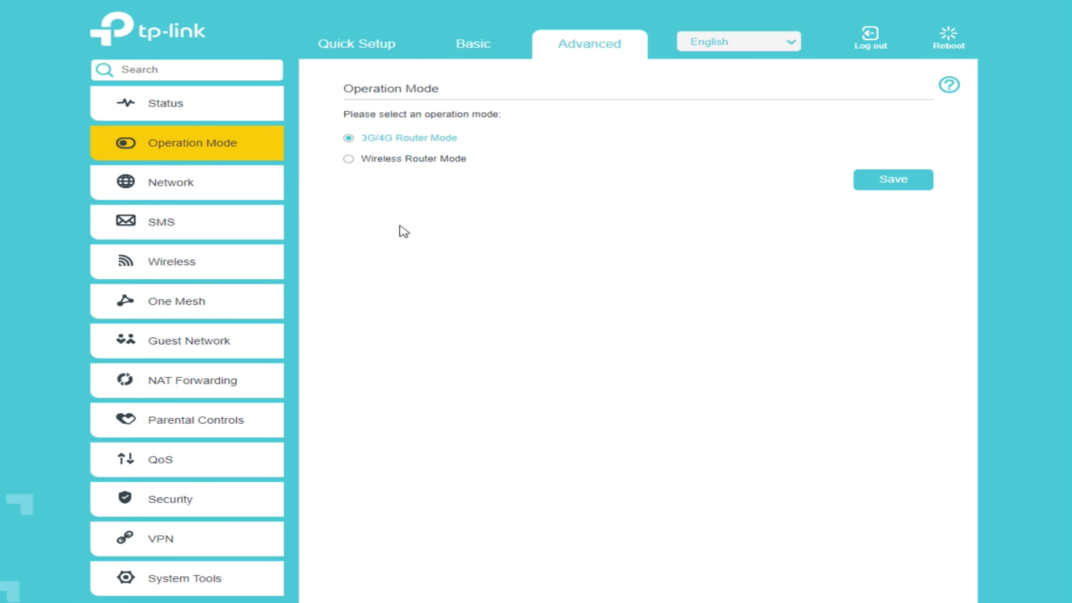
Look over the WAN interface's network mode, band and dial-up options, and the ISP upgrade page
left_click(179, 187)
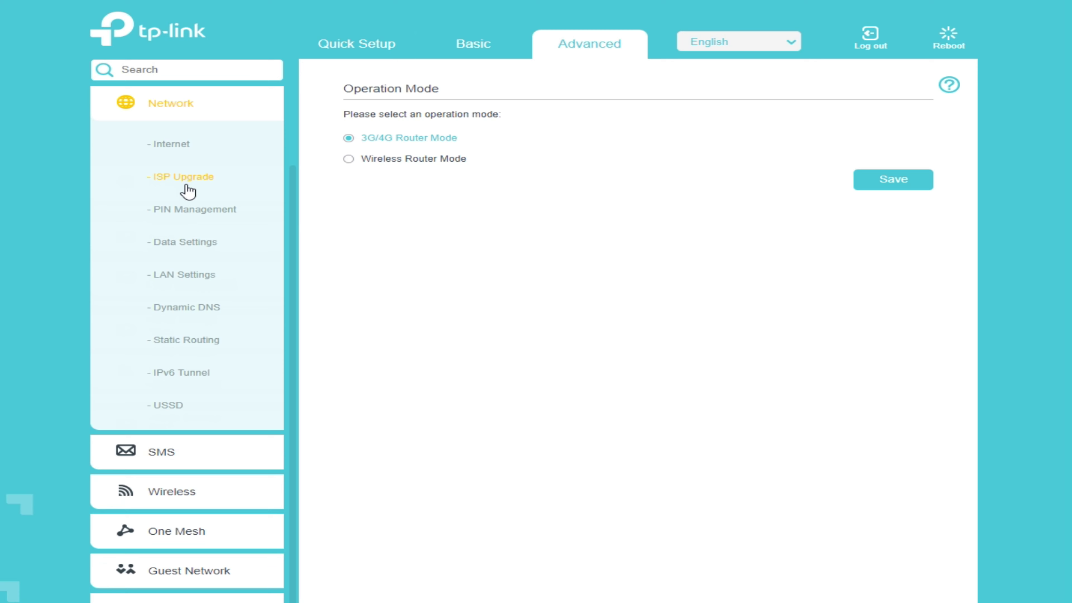
left_click(171, 145)
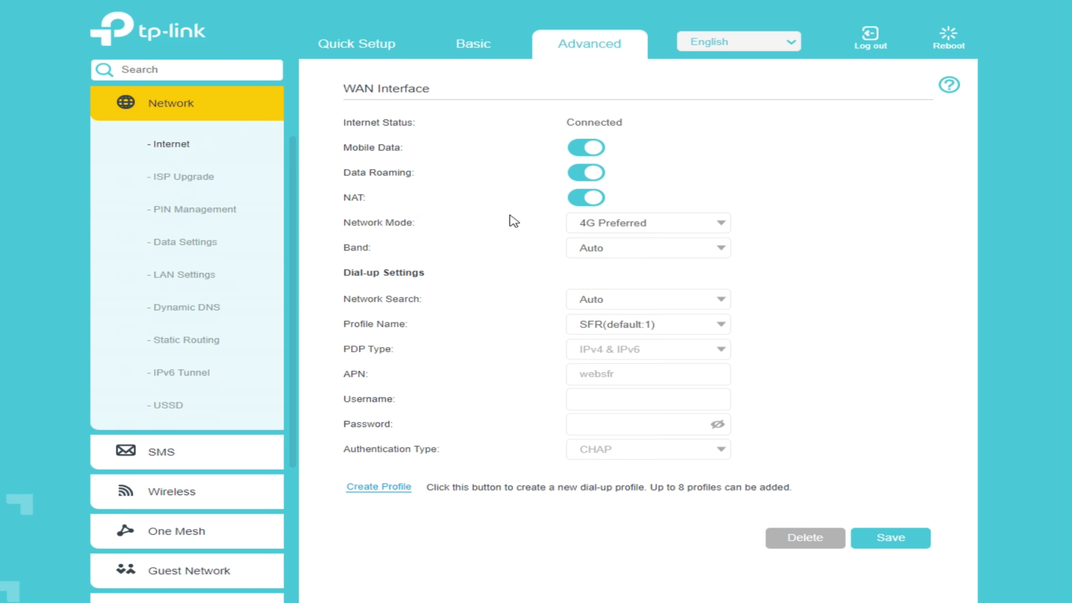
left_click(646, 227)
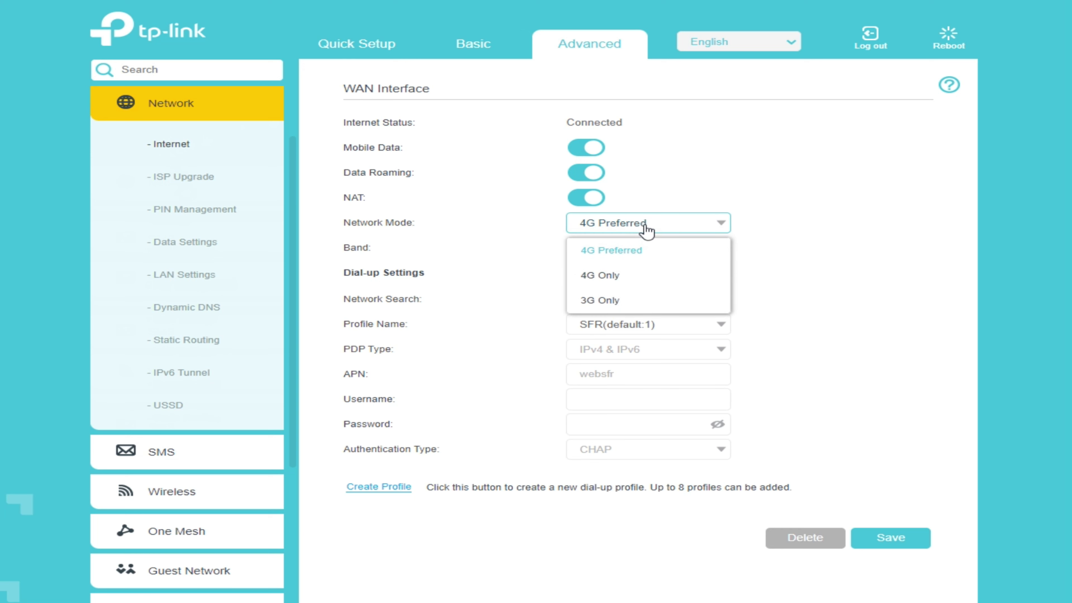
left_click(636, 251)
left_click(637, 253)
left_click(636, 253)
left_click(616, 309)
left_click(626, 326)
left_click(629, 325)
left_click(627, 349)
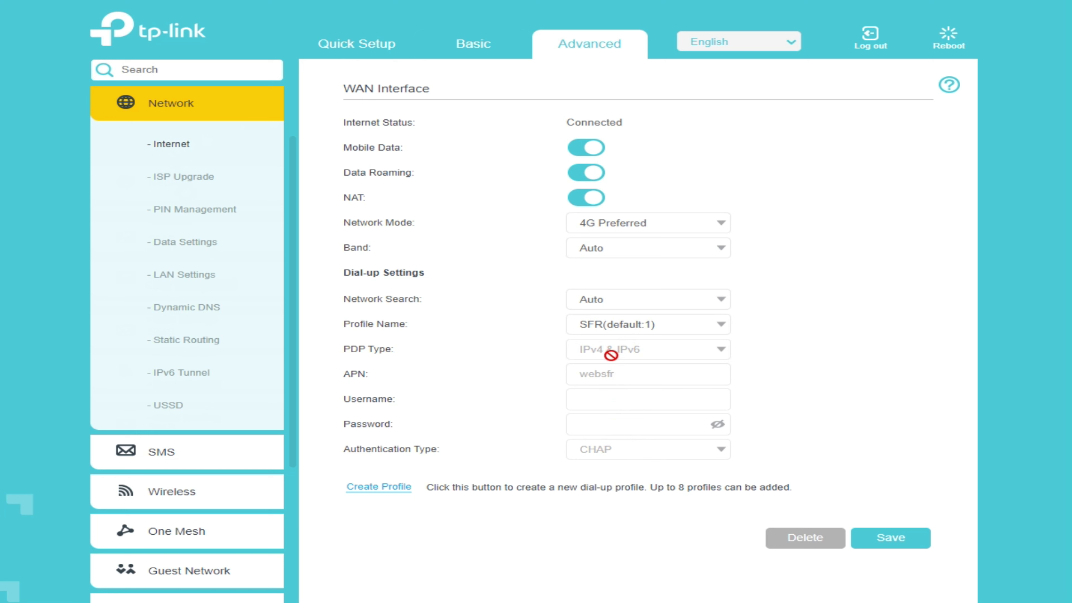
left_click(186, 182)
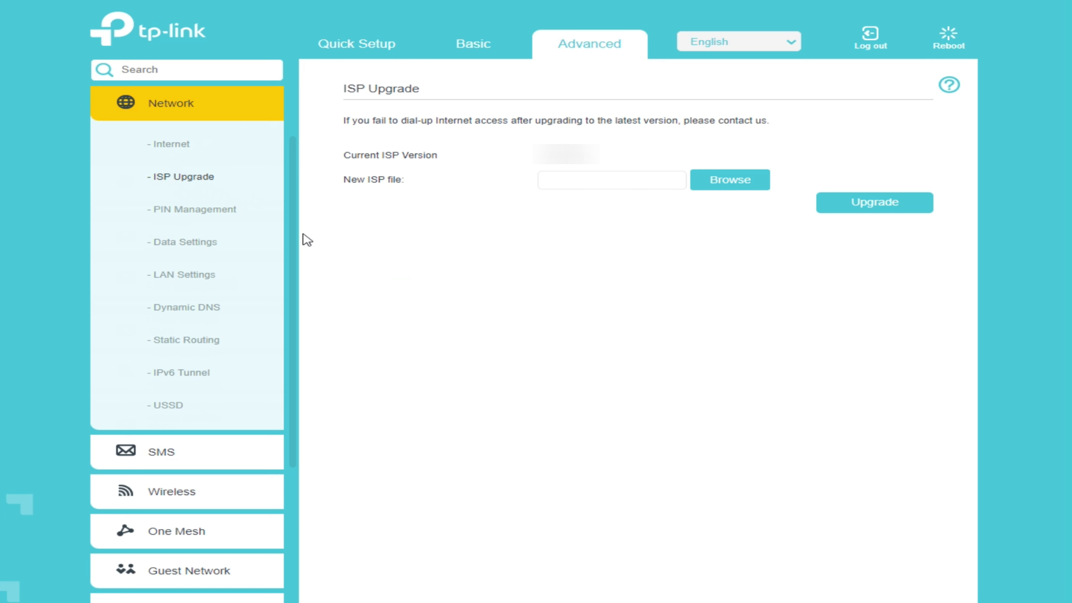
In the PIN management settings, try enabling the PIN lock and auto-unlock PIN, and disable both again
left_click(203, 213)
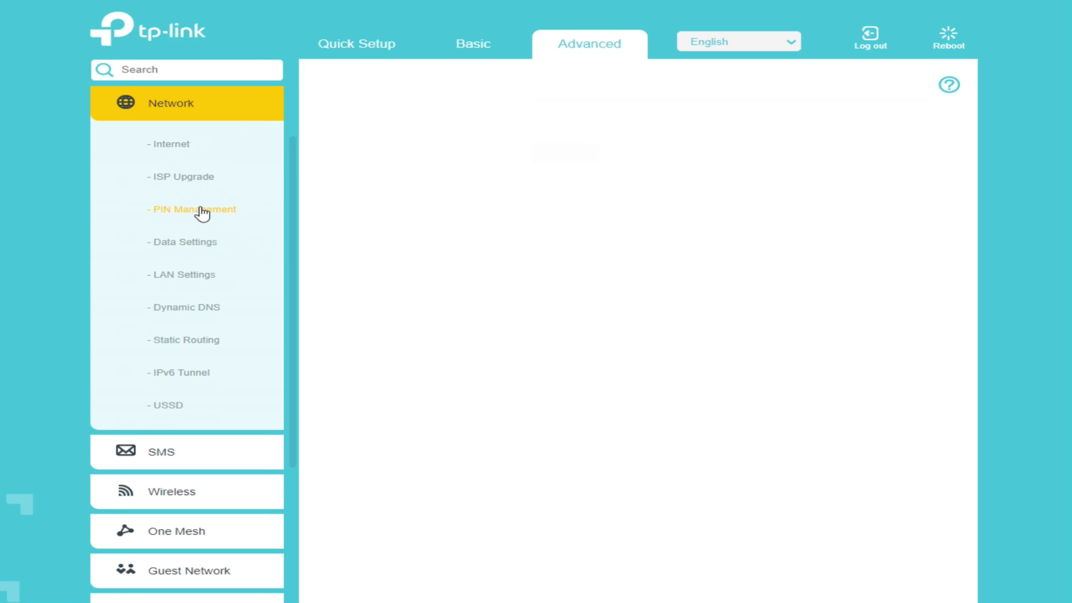
left_click(557, 157)
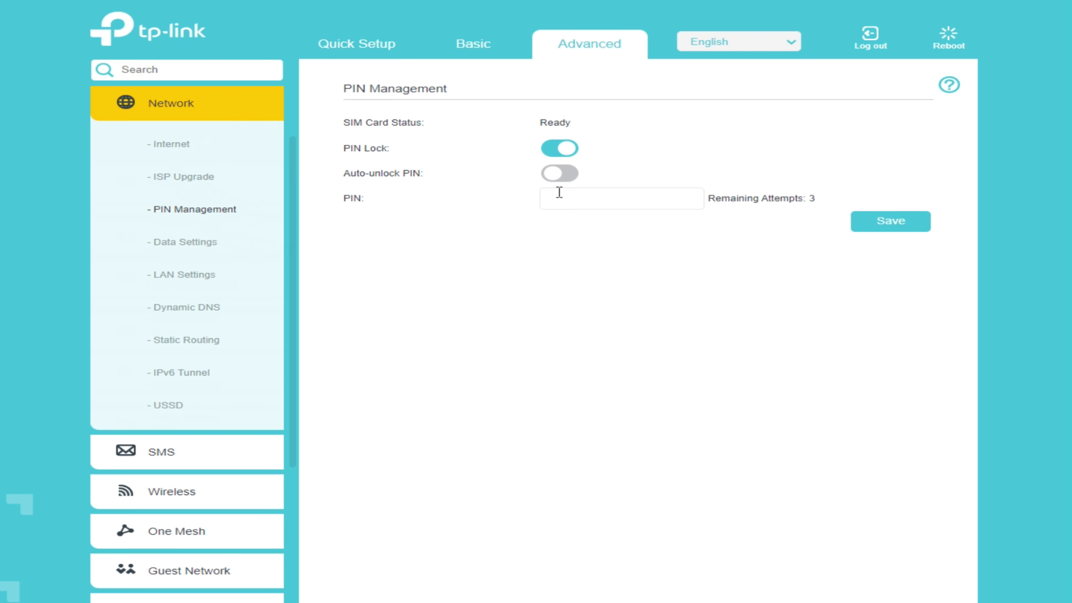
left_click(566, 149)
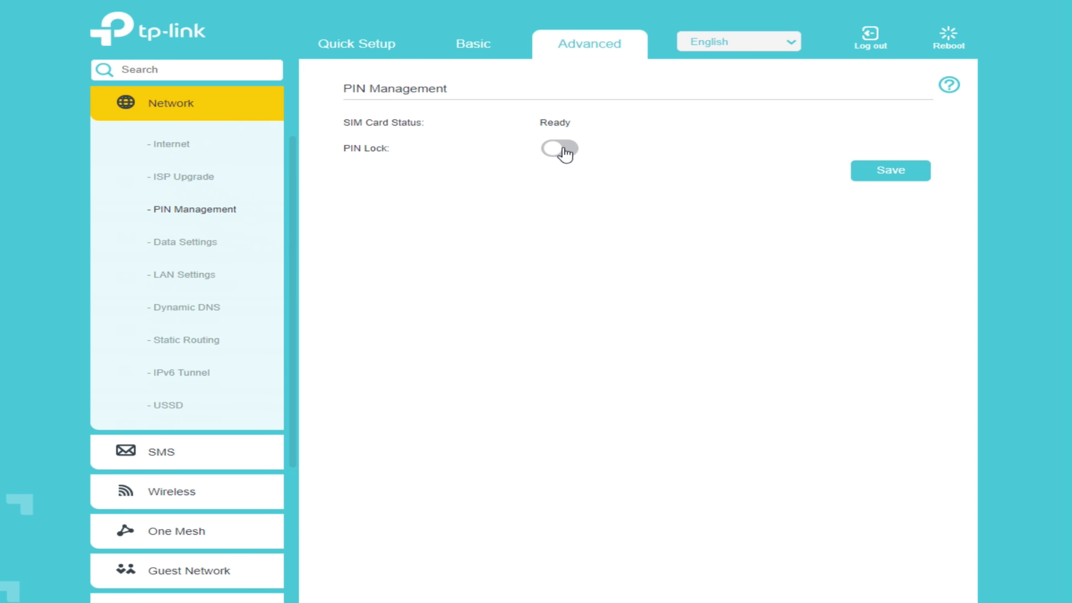
left_click(559, 148)
left_click(560, 173)
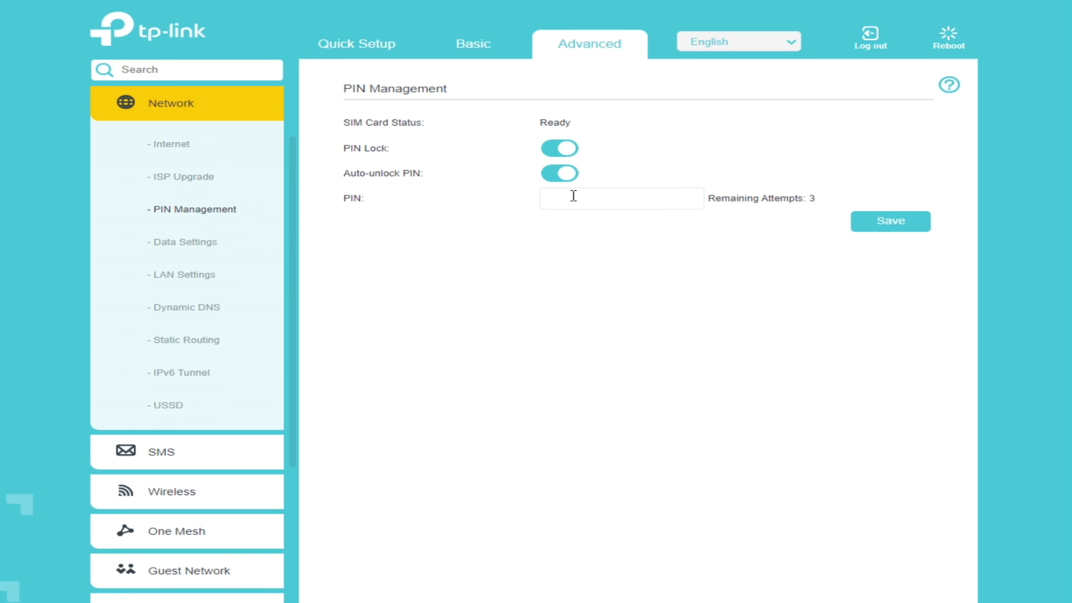
left_click(560, 173)
left_click(564, 148)
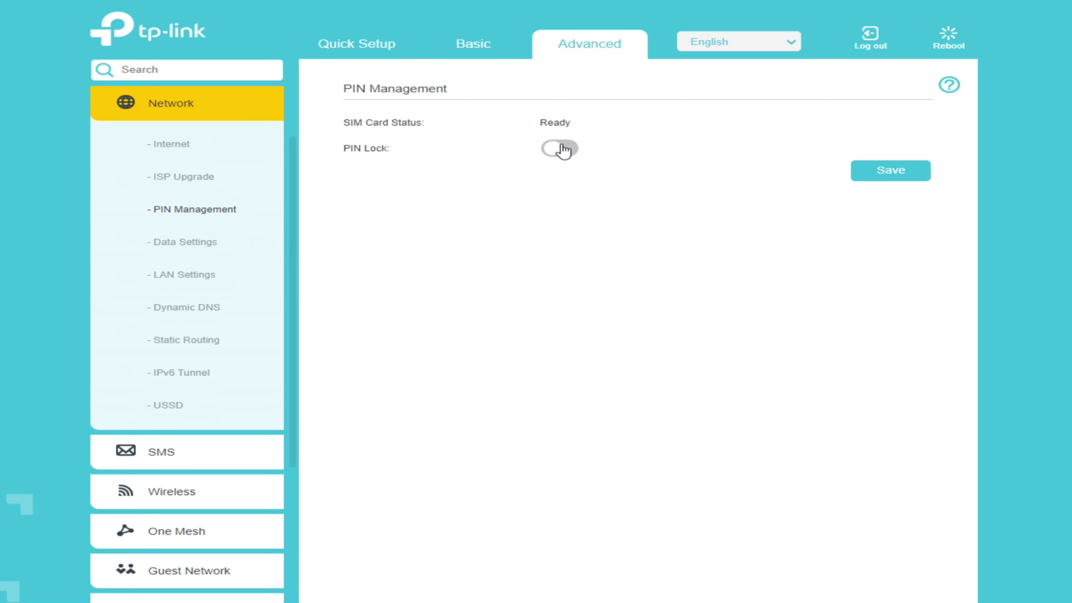
In the data settings, try enabling the data limit and monthly data statistics, check the allowance units, and disable both again
left_click(194, 249)
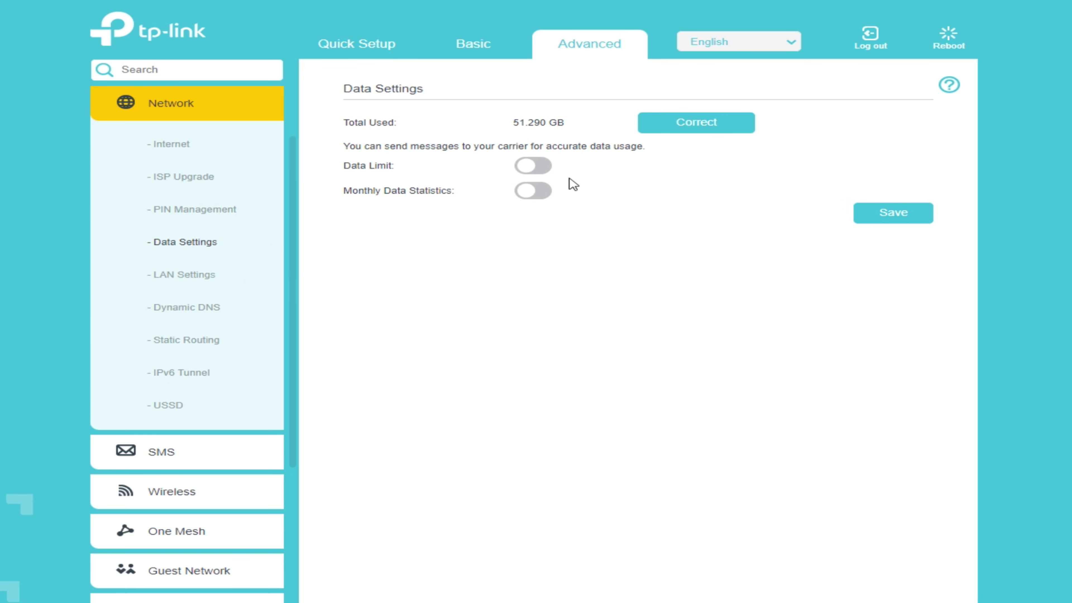
left_click(539, 167)
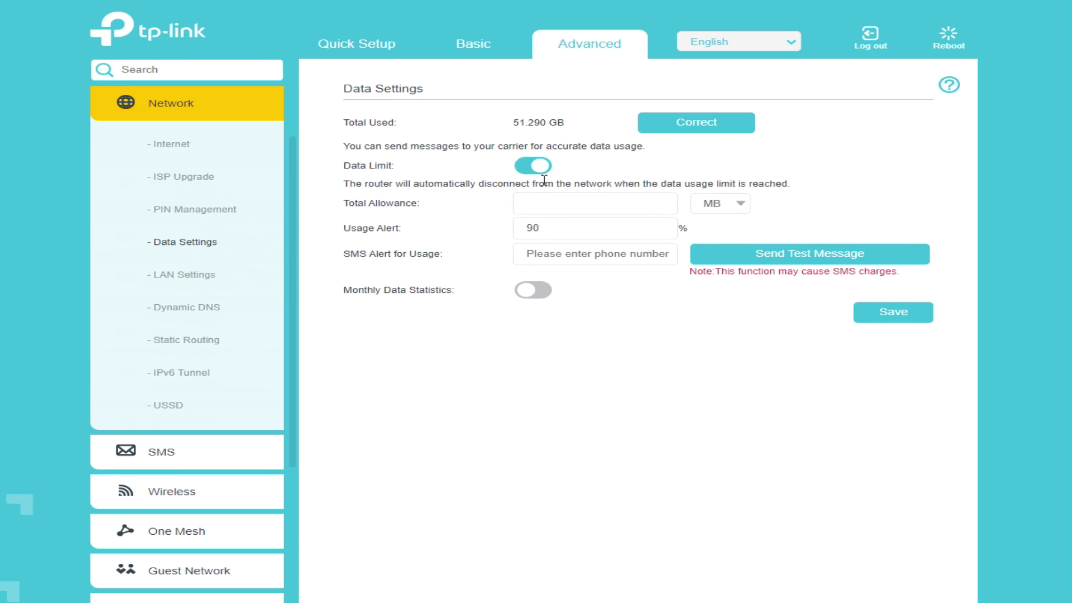
left_click(739, 205)
left_click(674, 346)
left_click(566, 230)
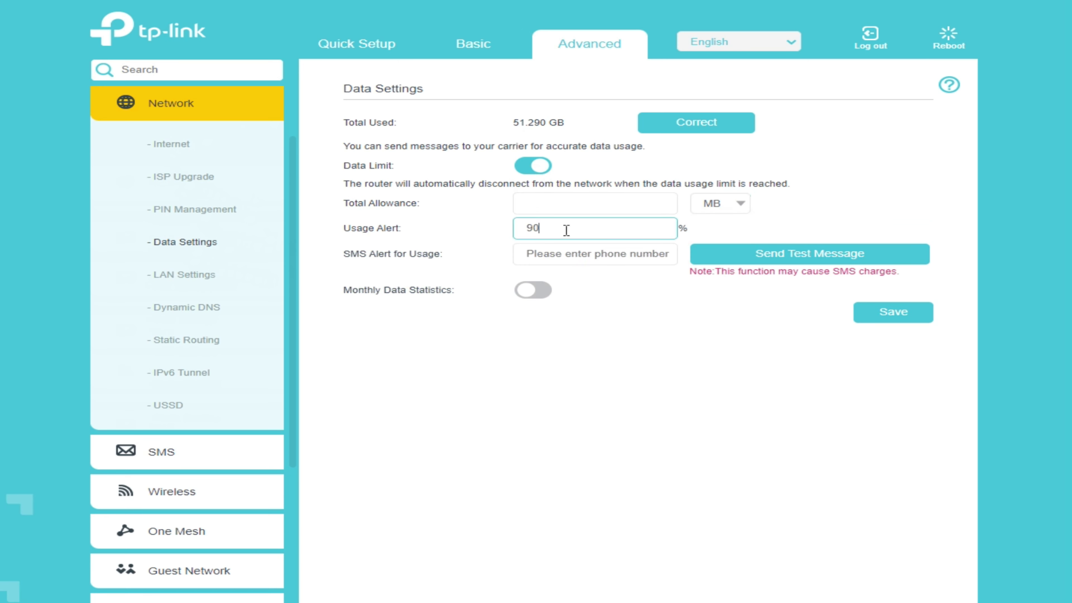
left_click(539, 293)
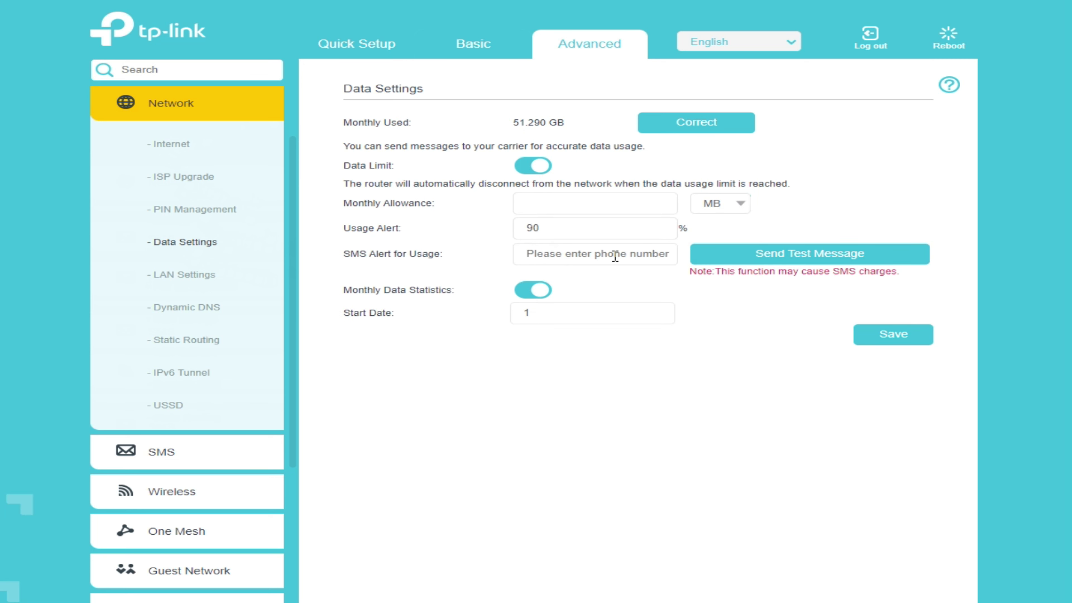
left_click(541, 164)
left_click(535, 193)
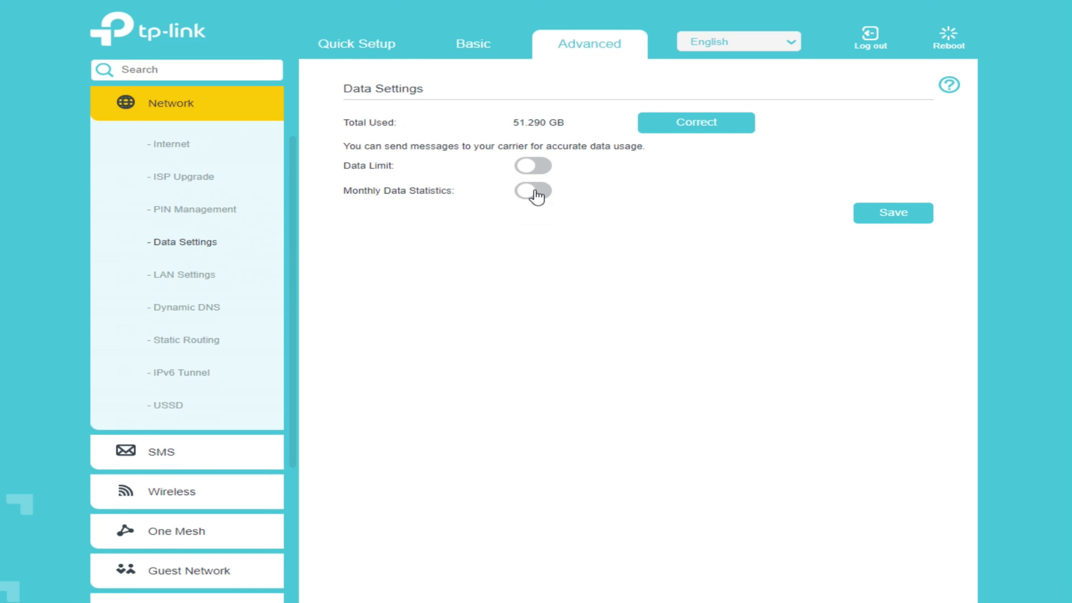
Look over the LAN DHCP settings with the client list, and the Dyndns and NO-IP options for dynamic DNS
left_click(184, 282)
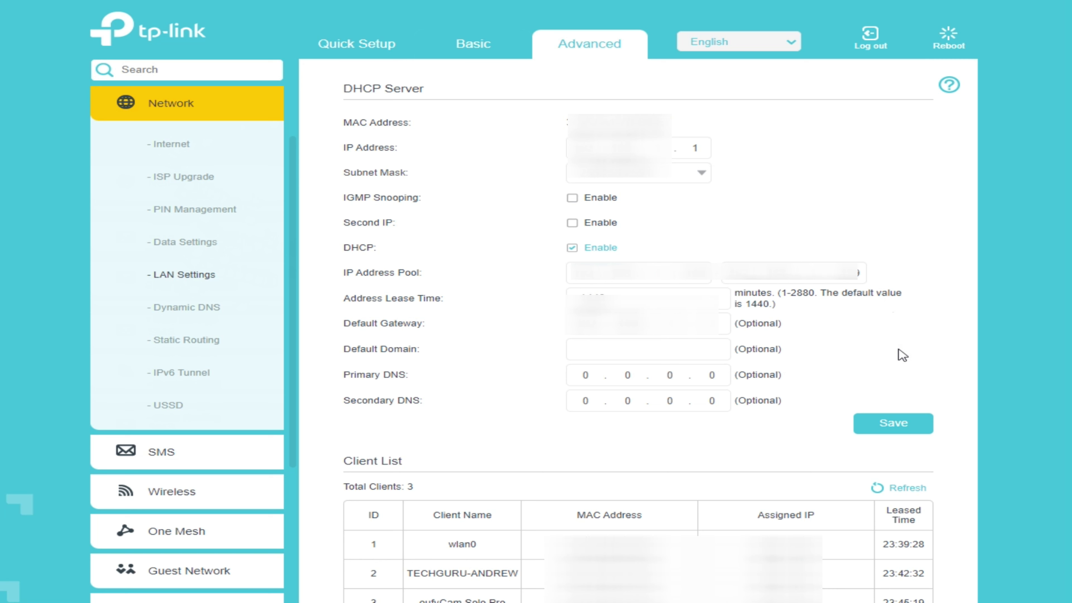
scroll(588, 439, "down", 6)
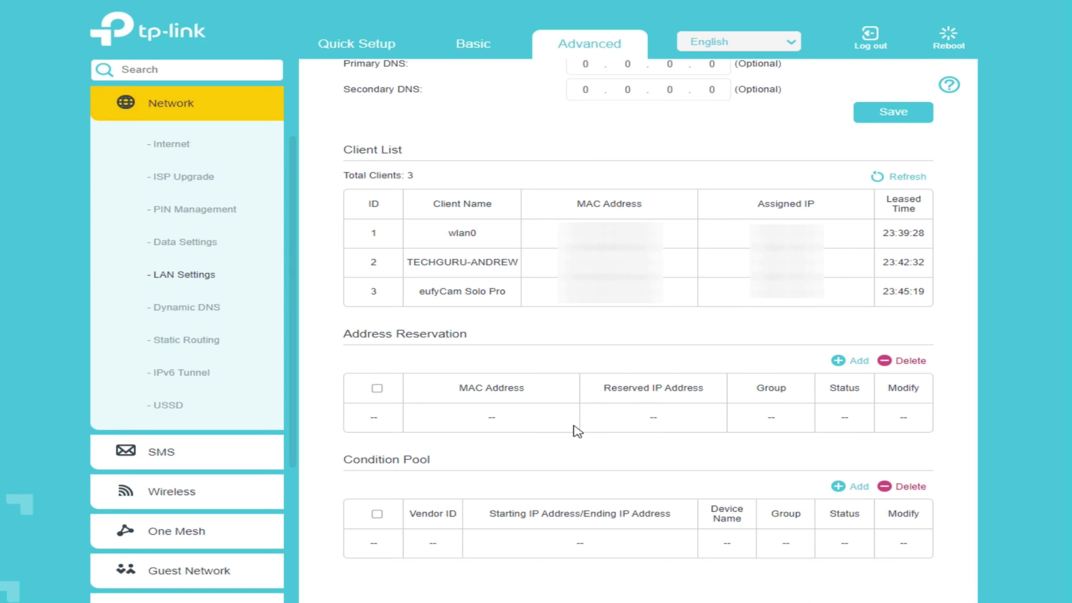
left_click(208, 313)
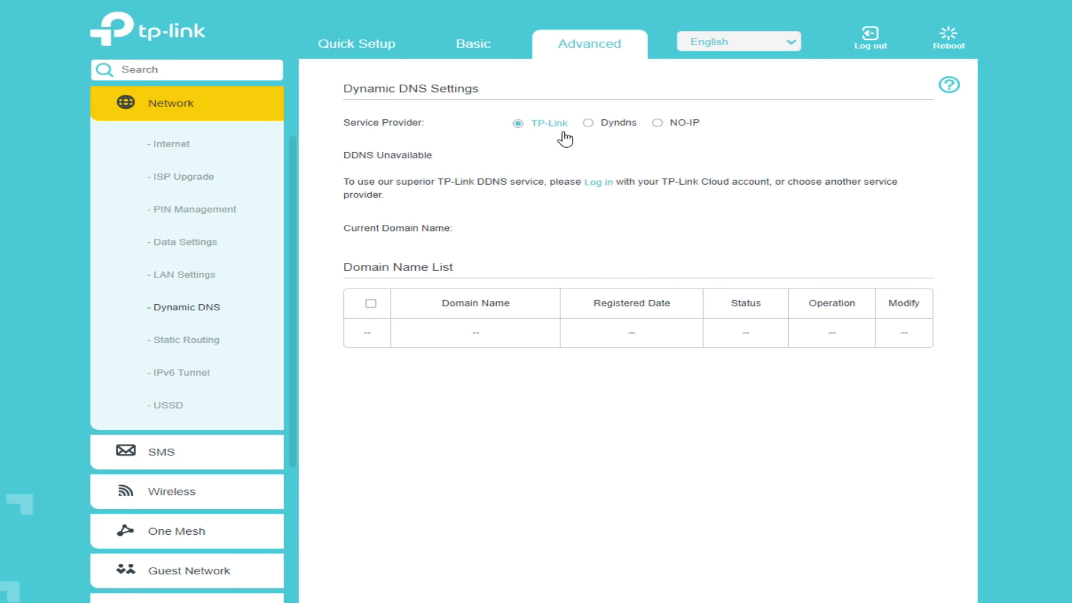
left_click(588, 123)
left_click(657, 124)
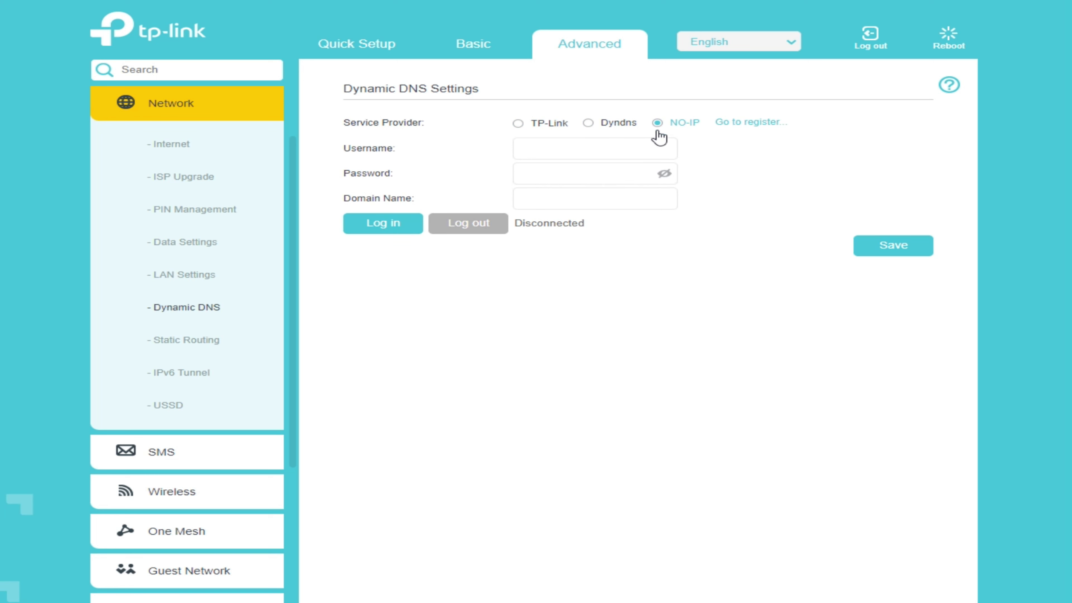
View the static routing tables, and try enabling the IPv6 tunnel to check its mechanism and WAN connection options before disabling it
left_click(202, 345)
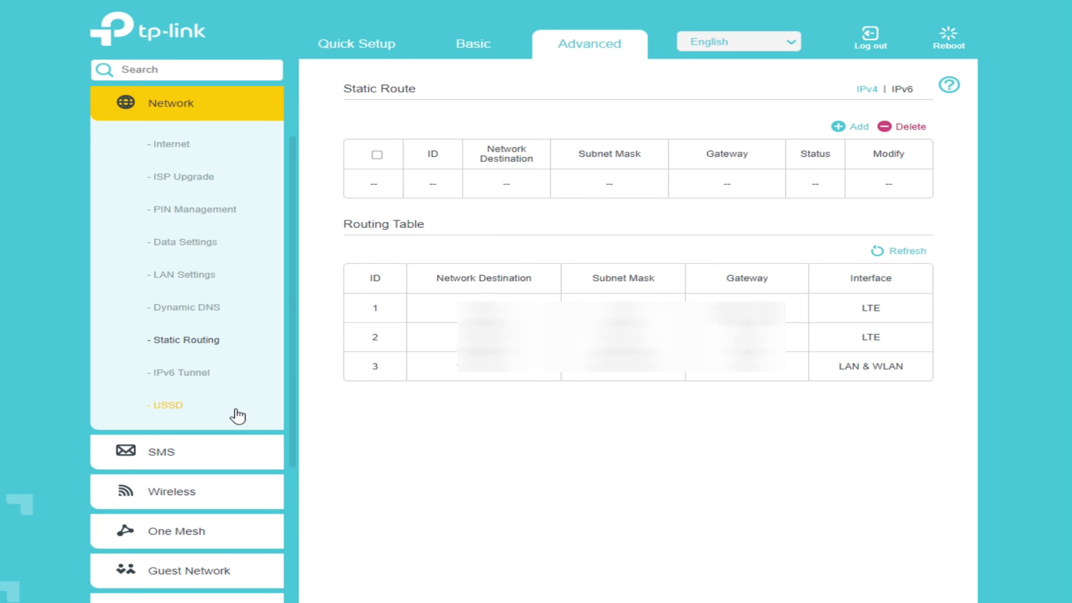
left_click(182, 374)
left_click(519, 150)
left_click(564, 176)
left_click(564, 176)
left_click(568, 206)
left_click(568, 207)
left_click(519, 151)
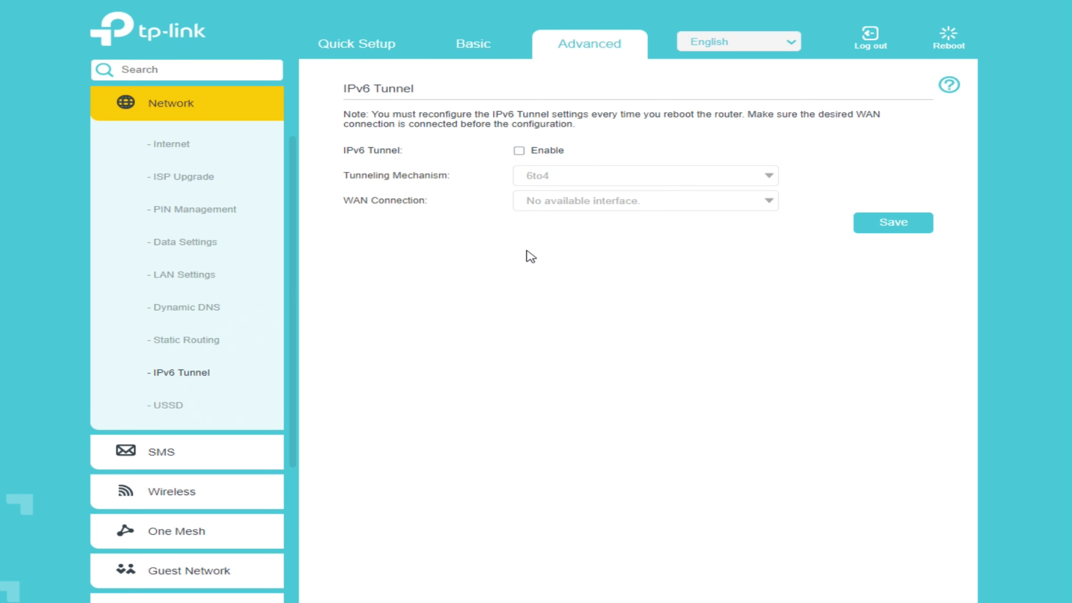
Look at the USSD request page and the SMS inbox, new message form, outbox, drafts and SMS settings
left_click(169, 410)
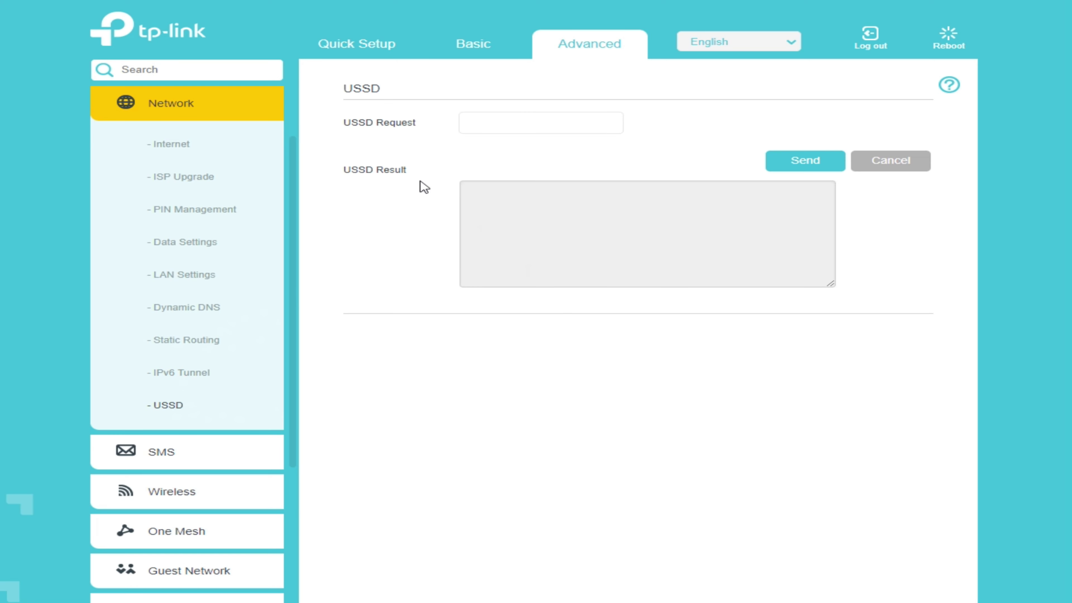
left_click(164, 454)
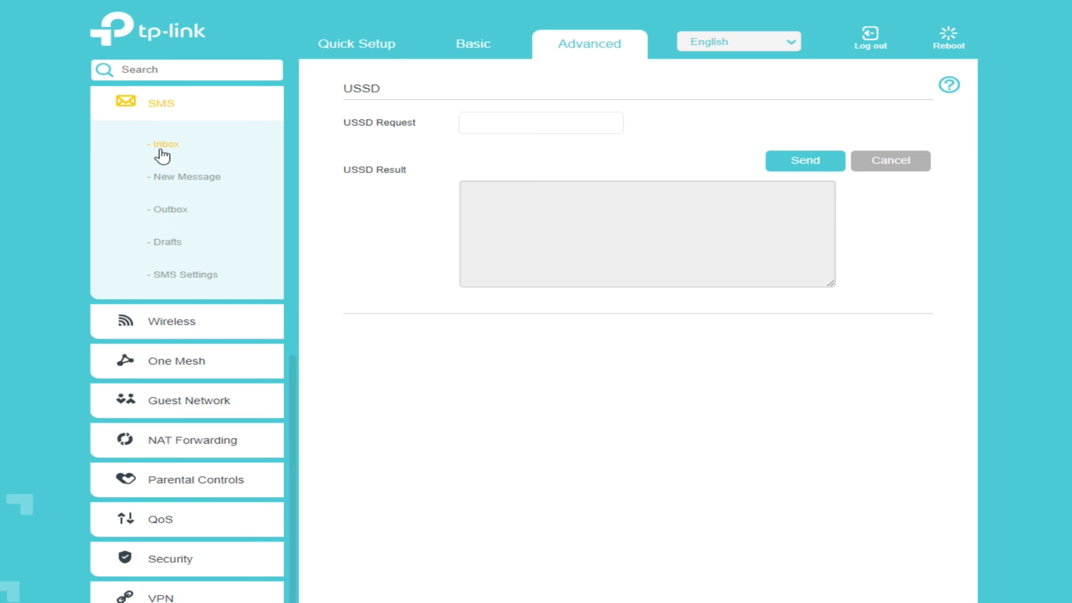
left_click(162, 153)
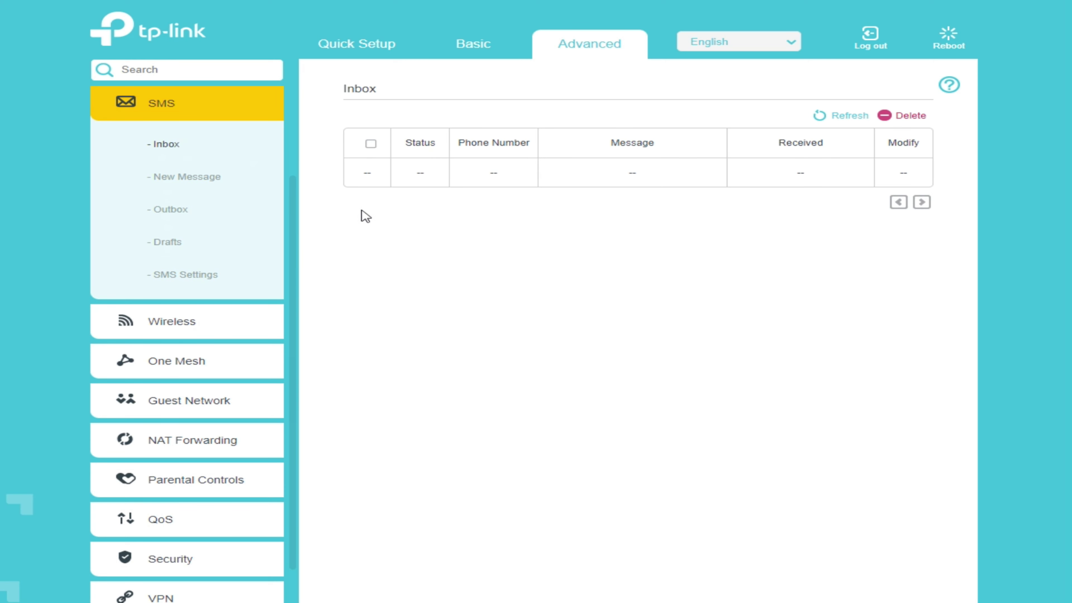
left_click(175, 179)
left_click(468, 126)
left_click(509, 172)
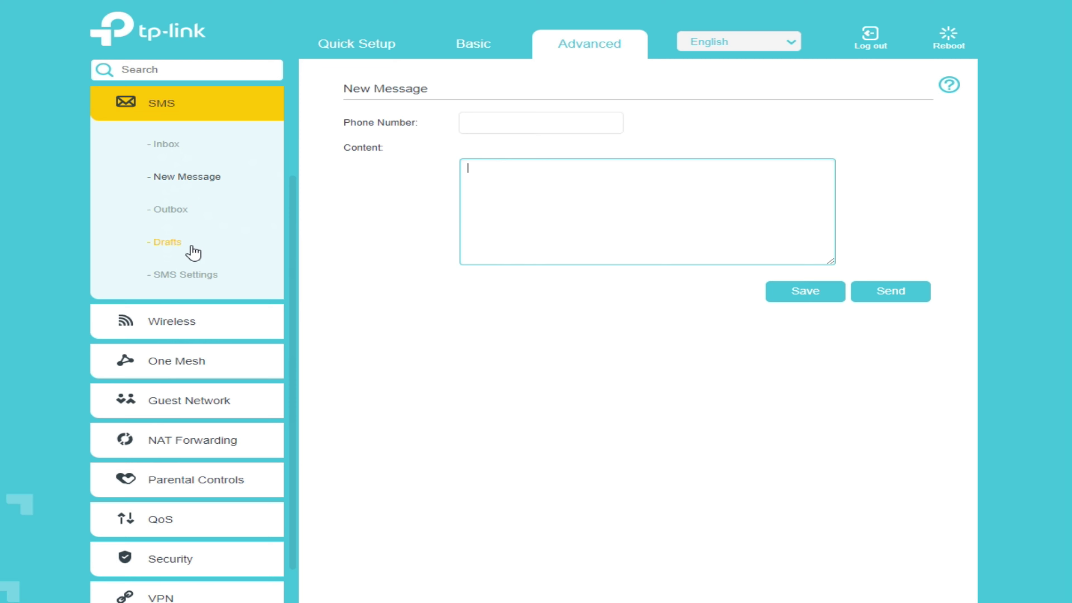
left_click(171, 212)
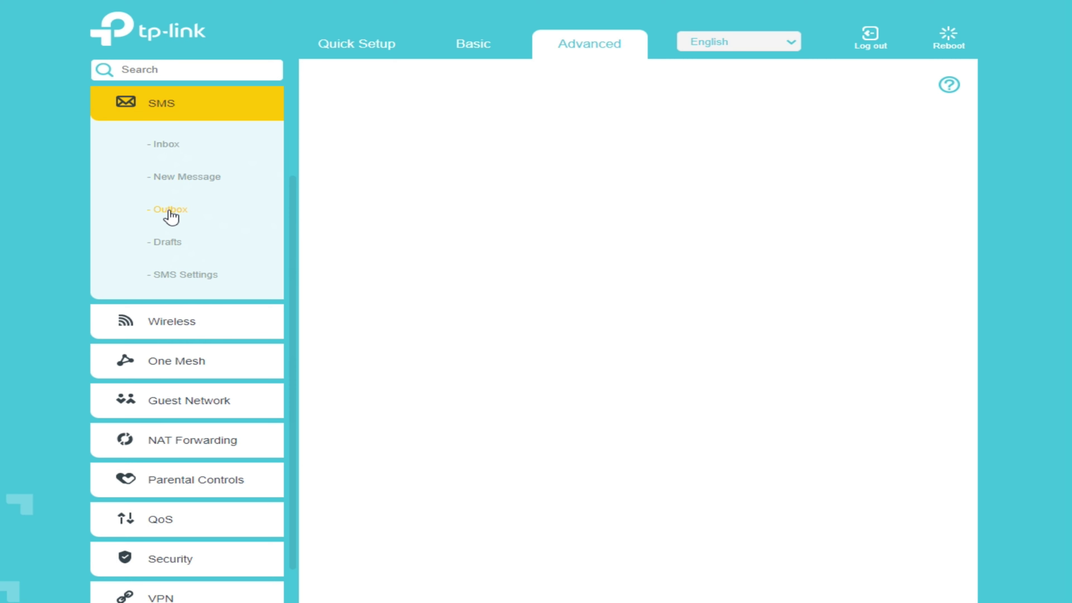
left_click(182, 243)
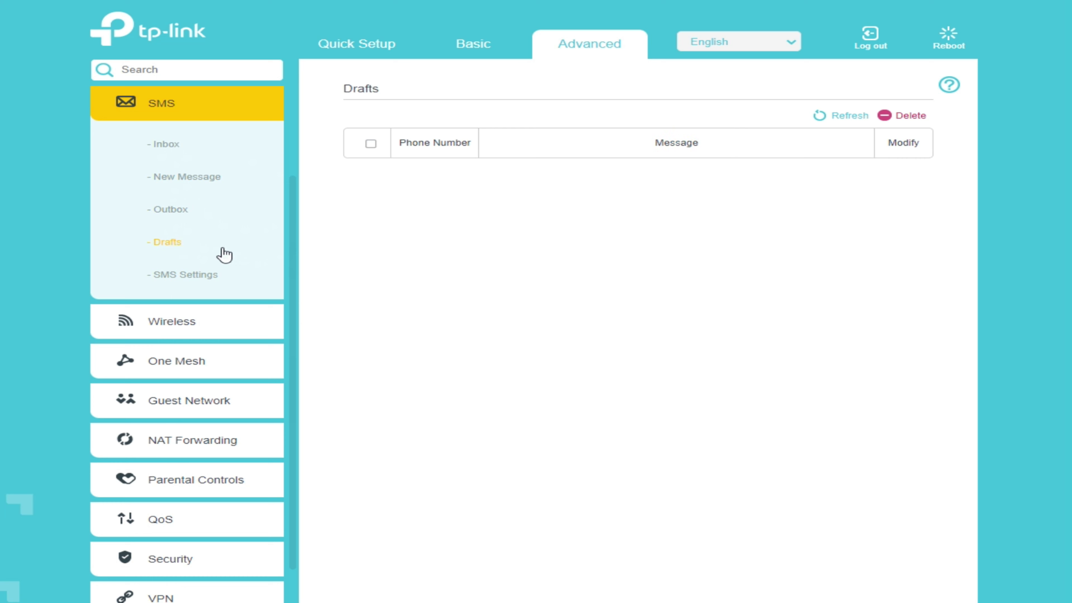
left_click(197, 278)
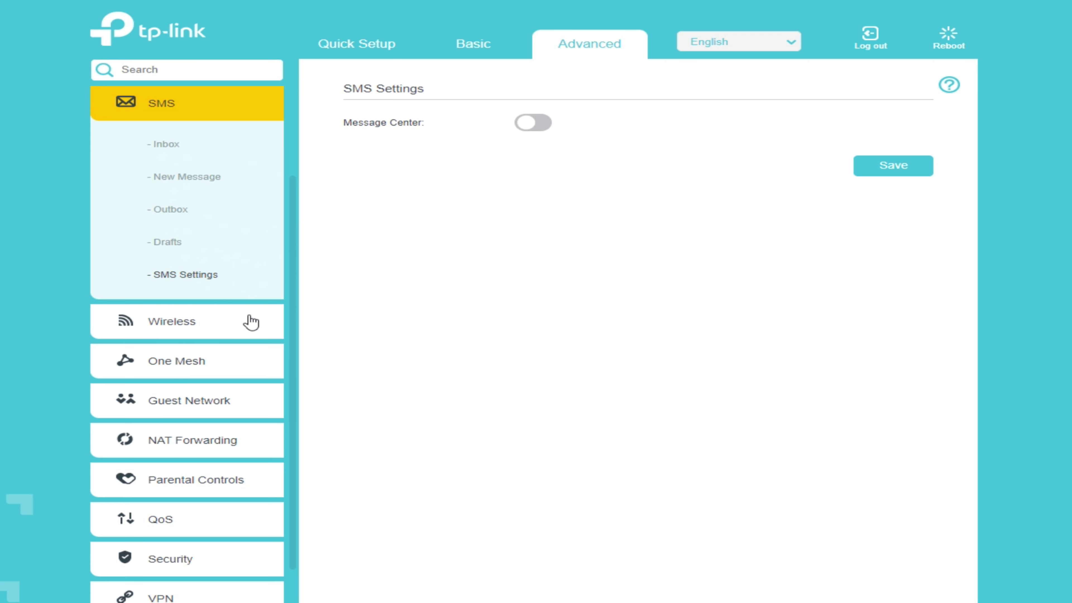
Look over the advanced 2.4GHz wireless settings, checking the available modes and channels
left_click(184, 325)
left_click(168, 151)
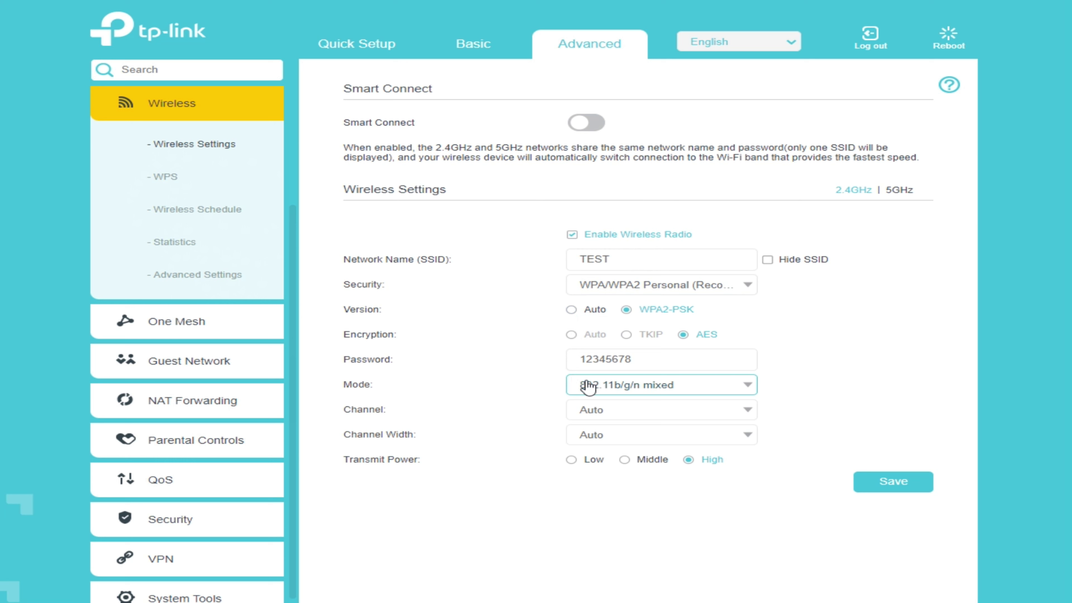
left_click(630, 392)
left_click(631, 394)
left_click(642, 416)
scroll(642, 544, "down", 3)
scroll(642, 543, "up", 5)
left_click(437, 549)
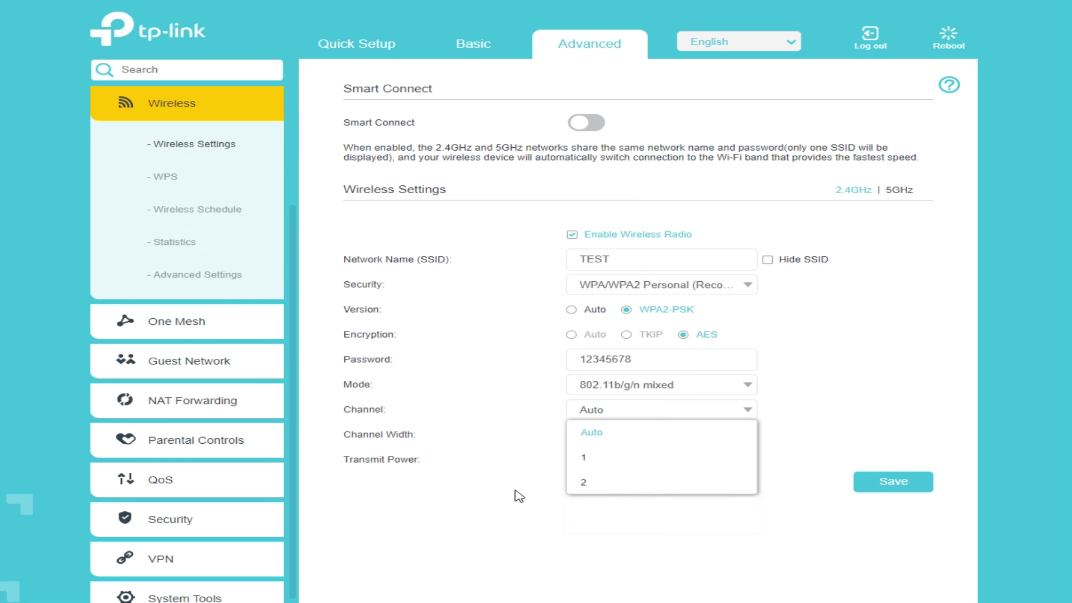
Check the channel width options for 2.4GHz, and the channel and channel width options for the 5GHz wireless network
left_click(588, 441)
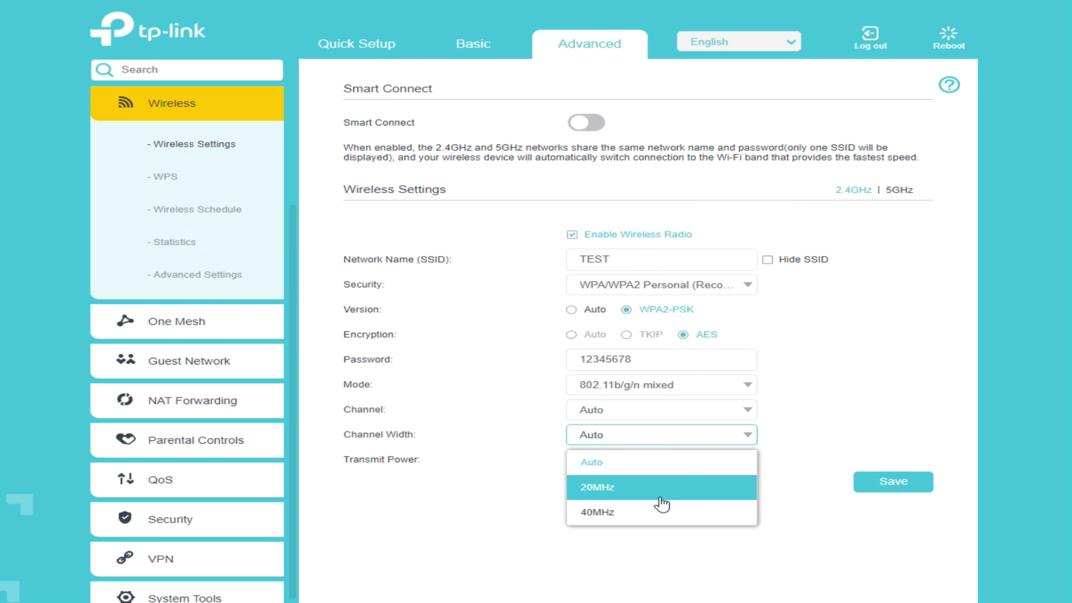
left_click(457, 515)
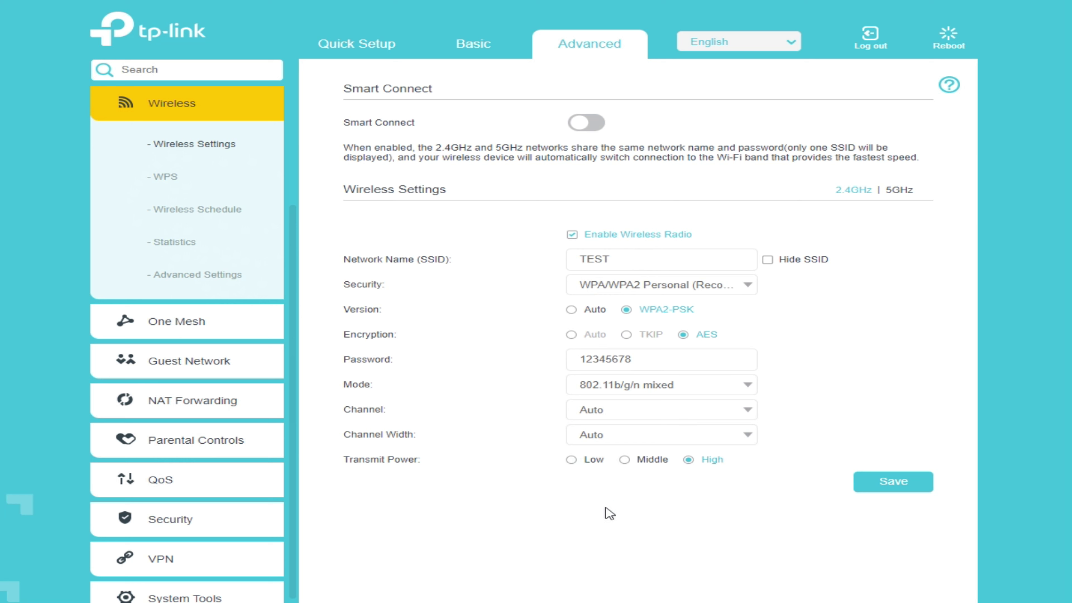
left_click(895, 191)
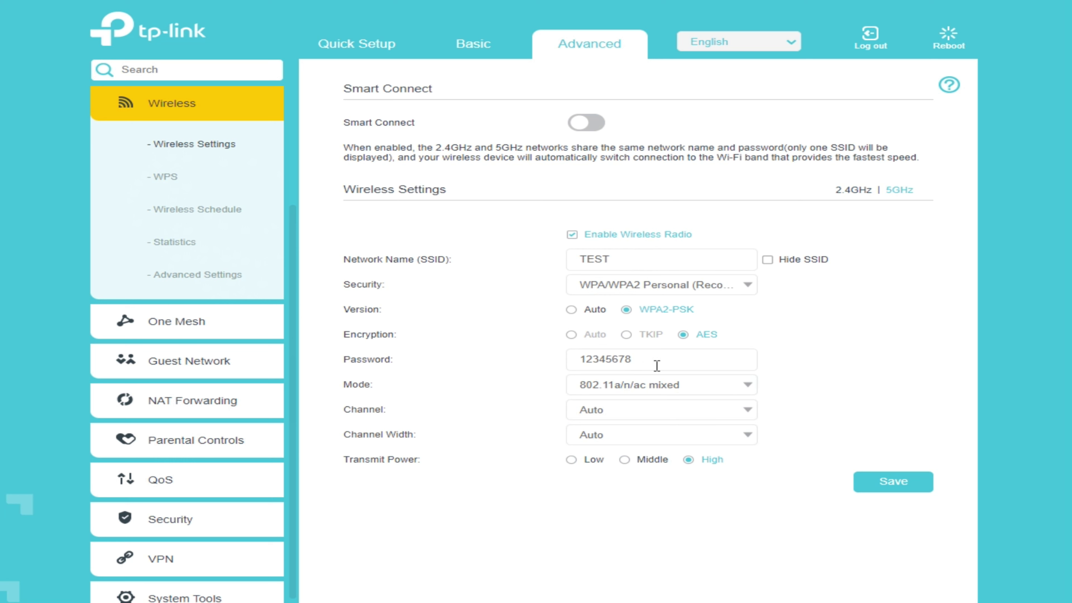
left_click(651, 410)
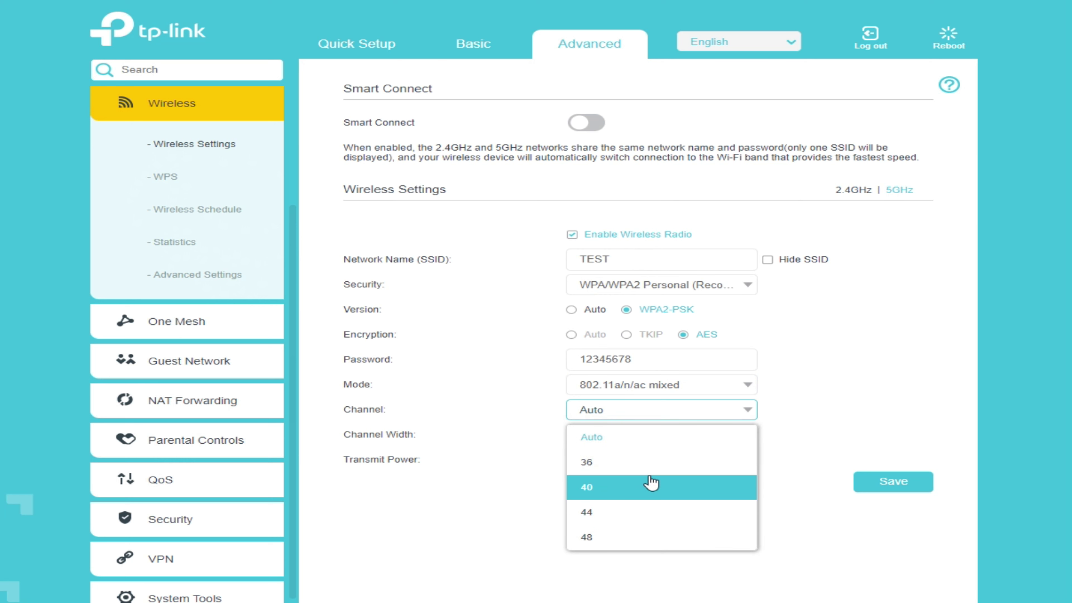
left_click(454, 503)
left_click(616, 441)
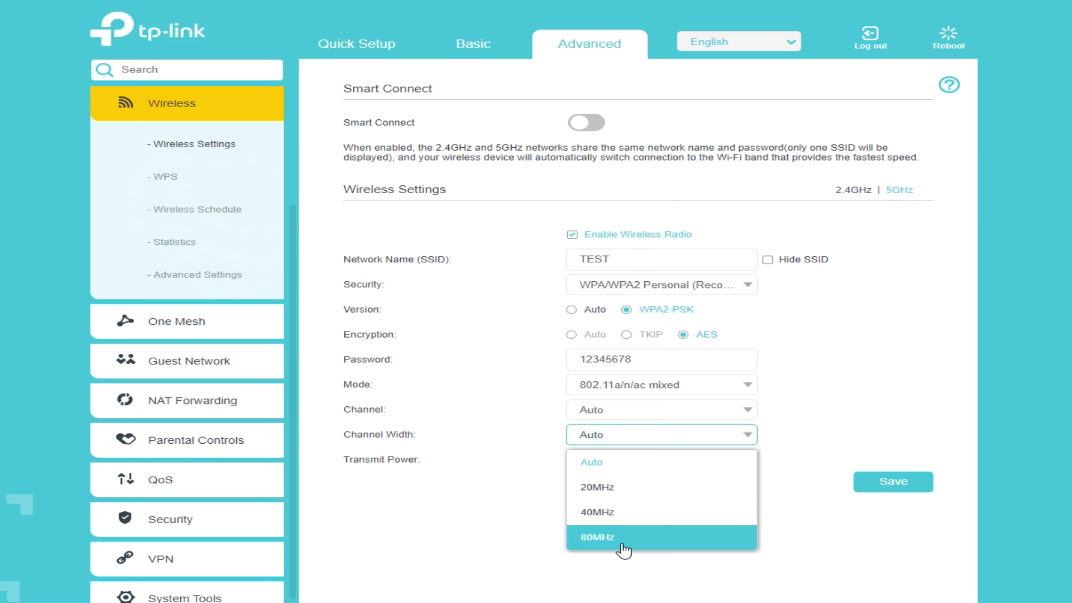
left_click(466, 512)
Check the available mode and security options of the 5GHz wireless network
left_click(692, 396)
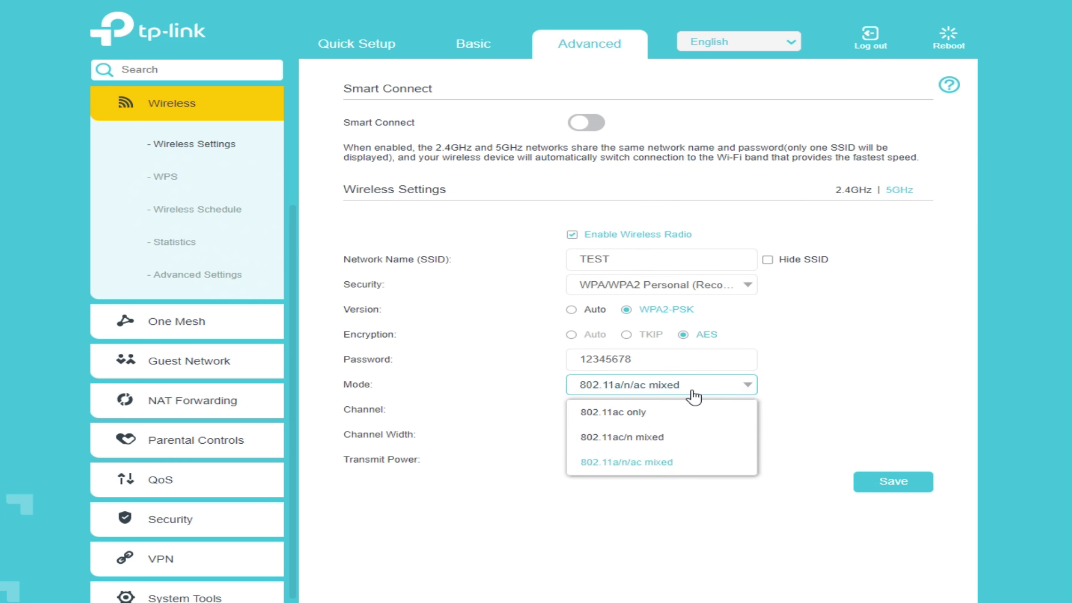
left_click(694, 397)
left_click(668, 291)
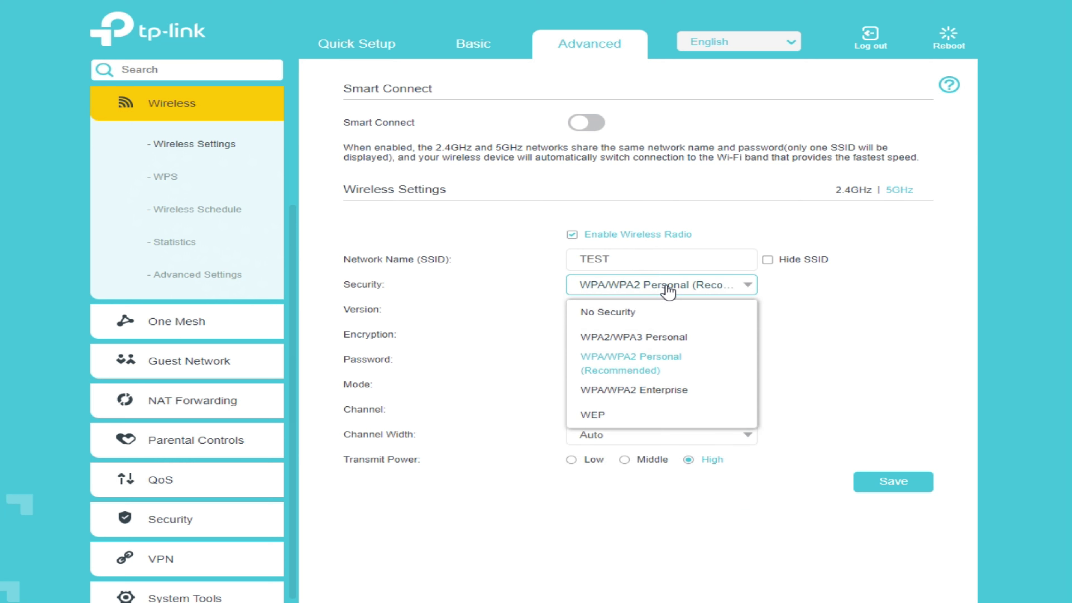
left_click(668, 291)
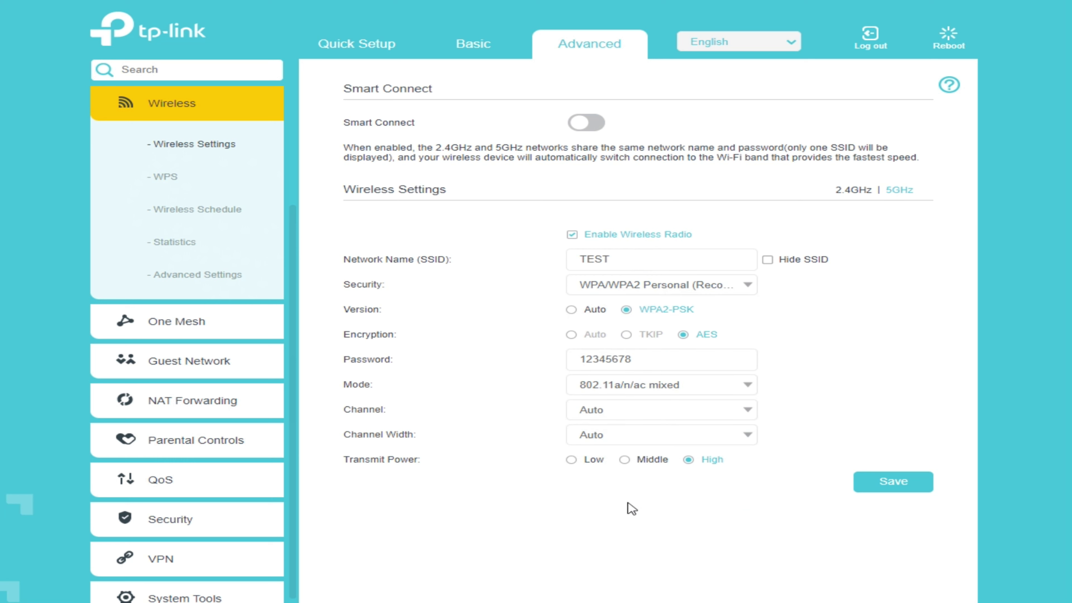
Look over the WPS methods, comparing the Router's PIN and Client's PIN options and trying the Router's PIN switch off and on
left_click(165, 178)
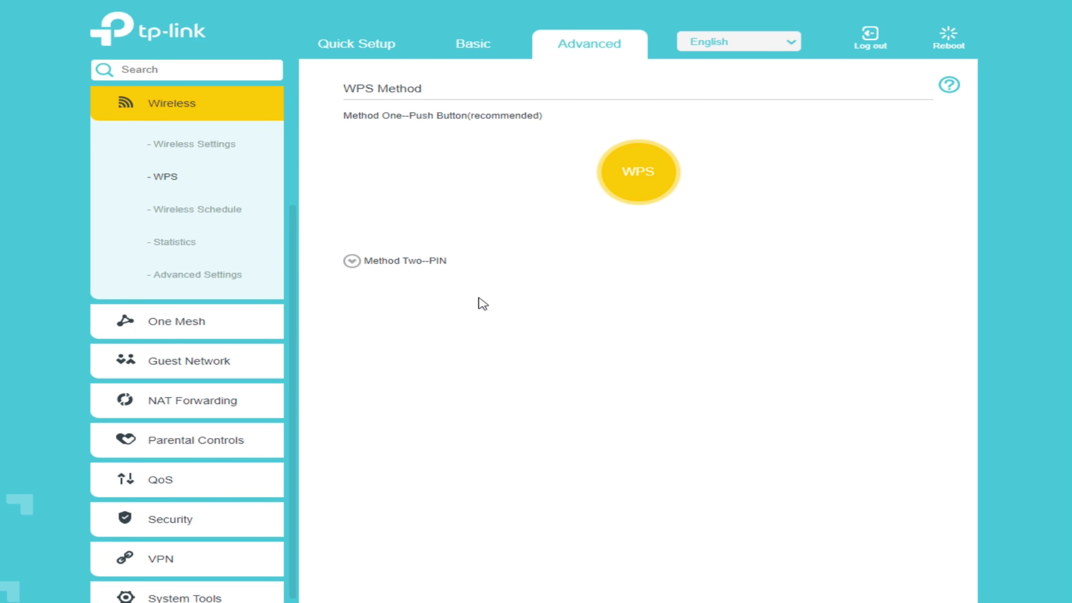
left_click(405, 261)
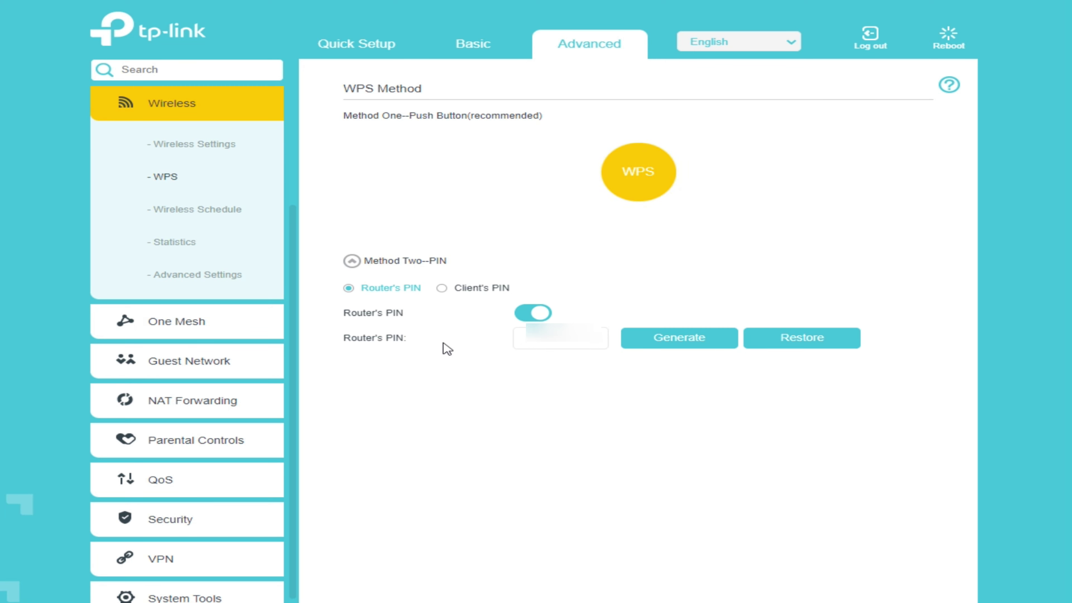
left_click(442, 288)
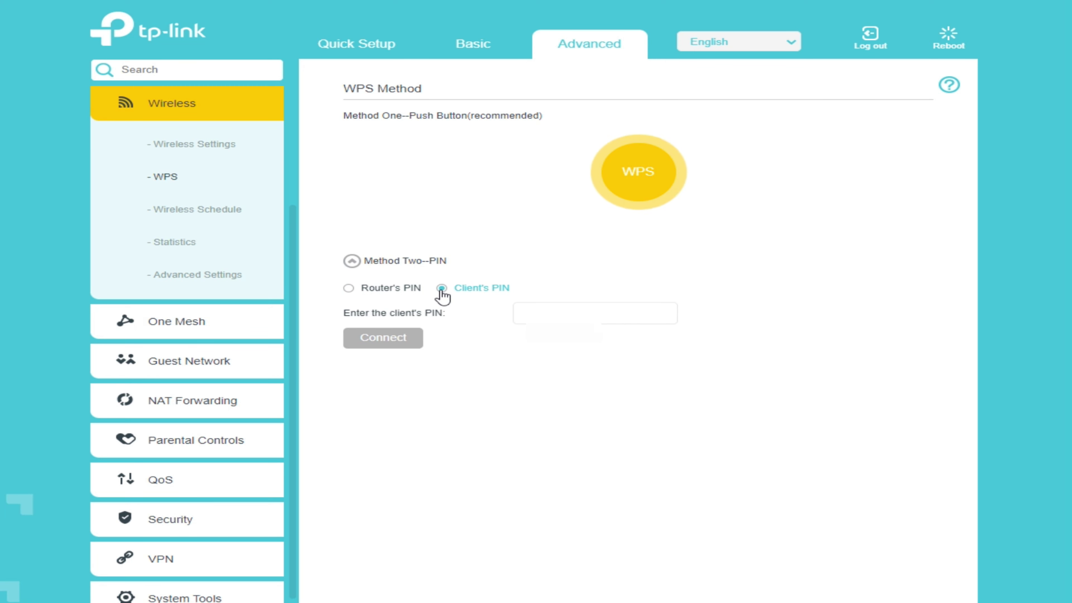
left_click(348, 288)
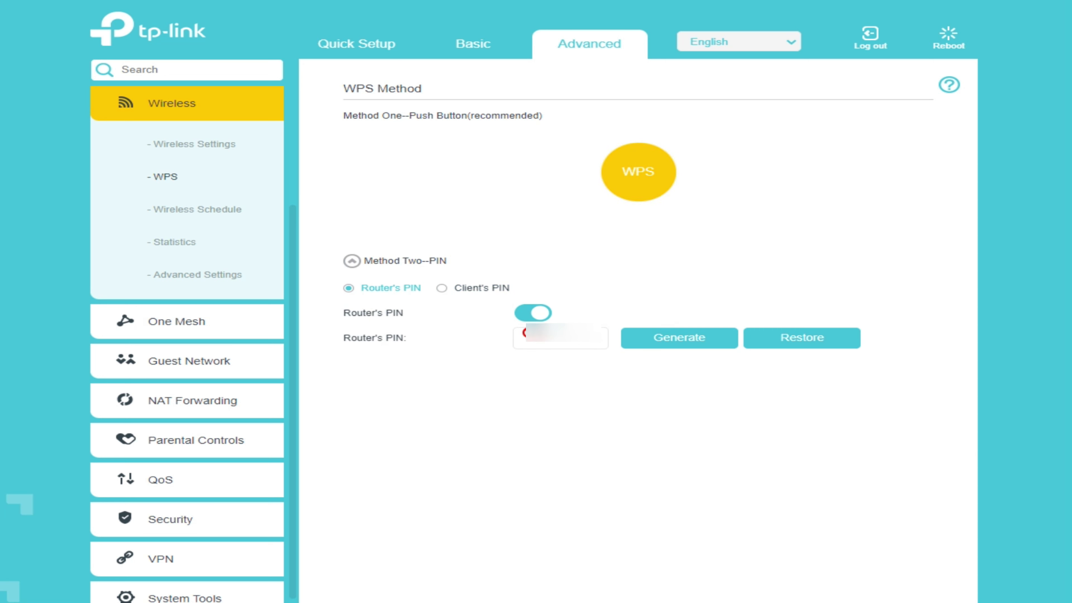
left_click(534, 314)
left_click(533, 313)
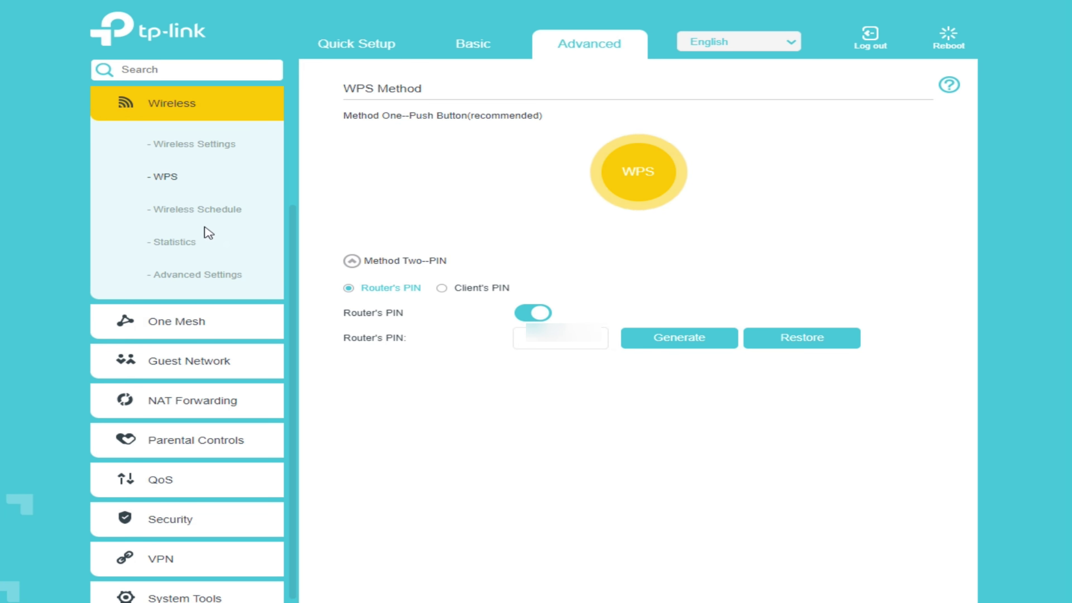
Enable the wireless schedule and open a new wireless off time entry to check its From and To options
left_click(196, 211)
left_click(534, 126)
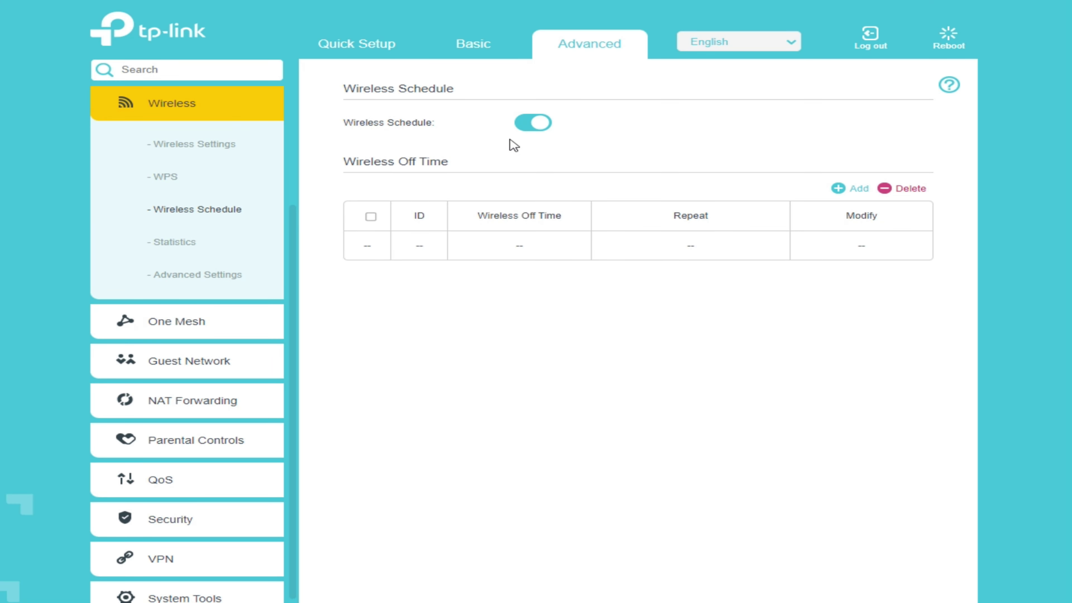
left_click(839, 191)
left_click(638, 278)
left_click(614, 306)
left_click(598, 312)
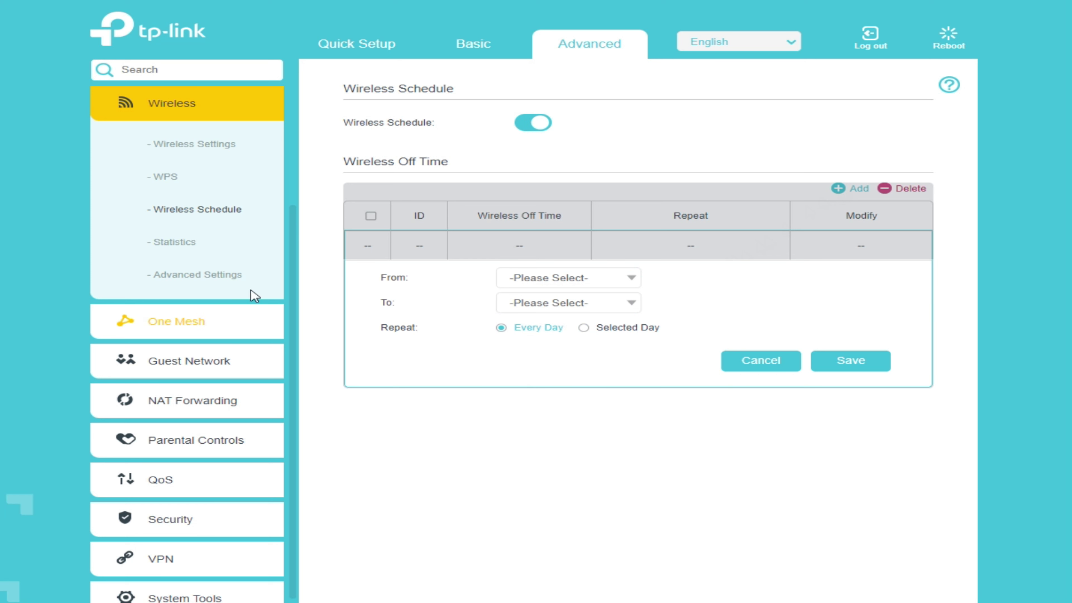
Look over the wireless client statistics, advanced wireless settings, One Mesh page and guest network settings
left_click(180, 247)
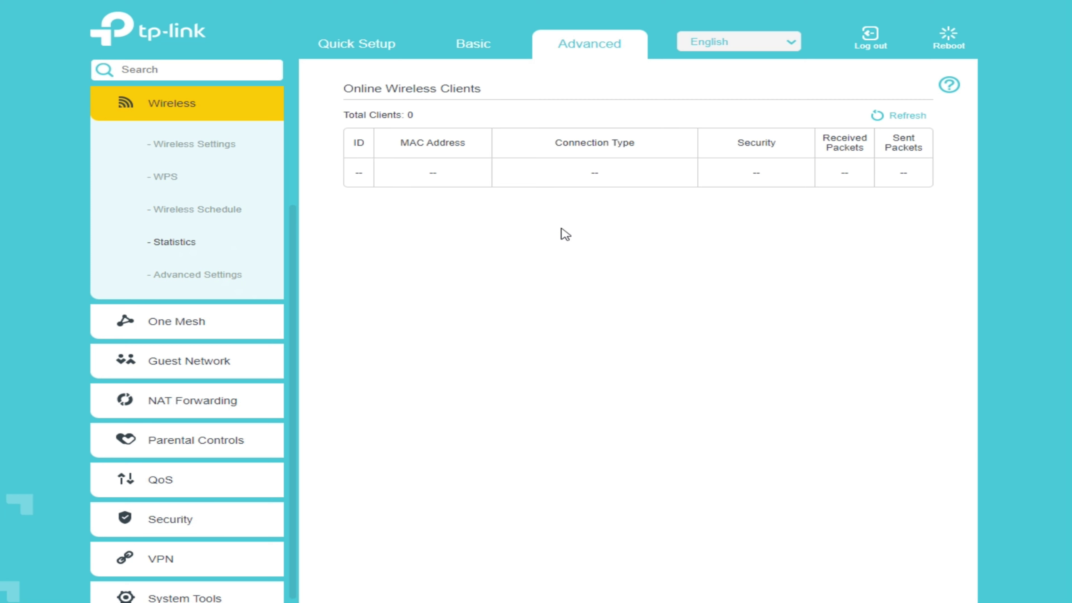
left_click(208, 278)
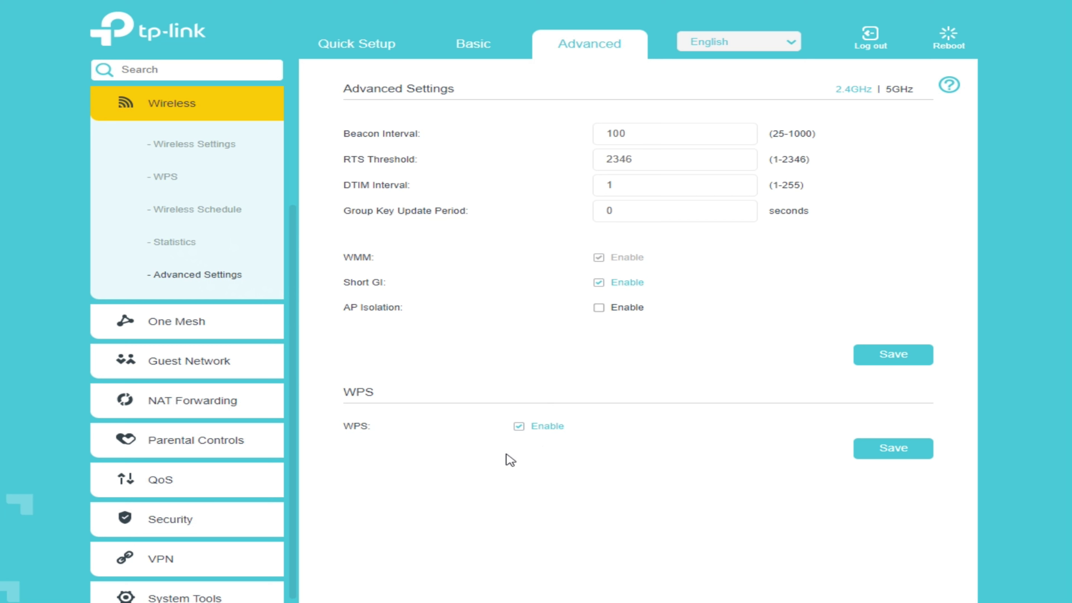
left_click(177, 323)
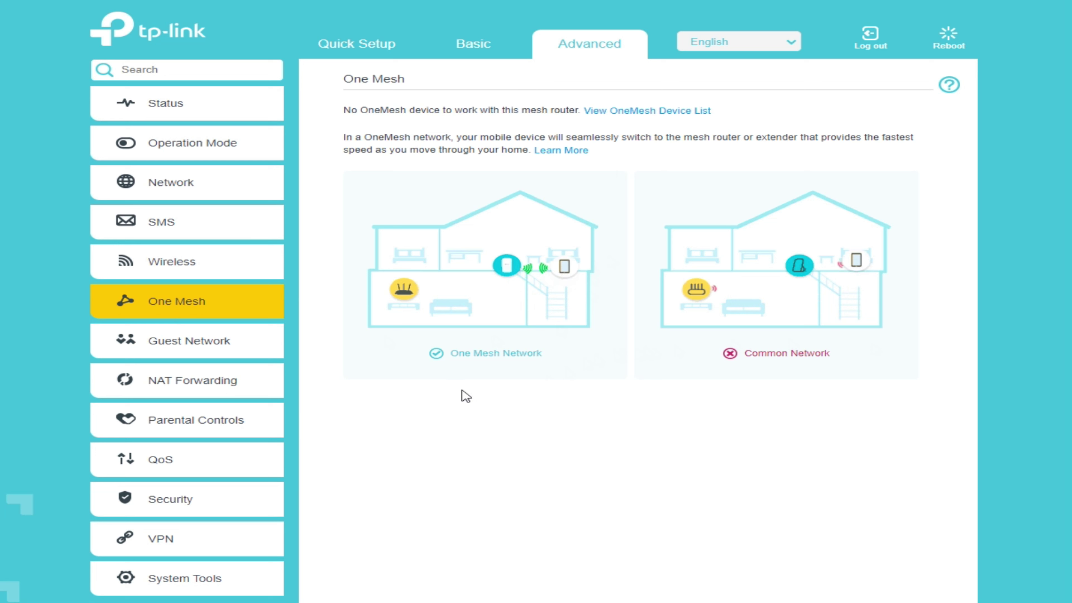
left_click(220, 350)
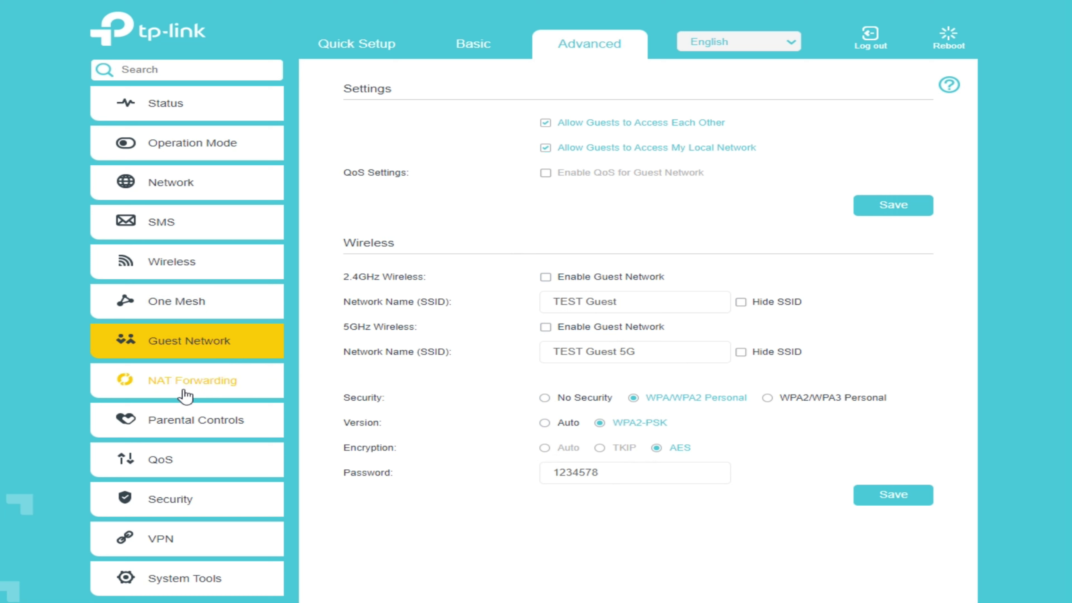
Look over the NAT Boost, ALG and virtual servers pages, viewing the new virtual server form and cancelling it
left_click(190, 383)
left_click(180, 226)
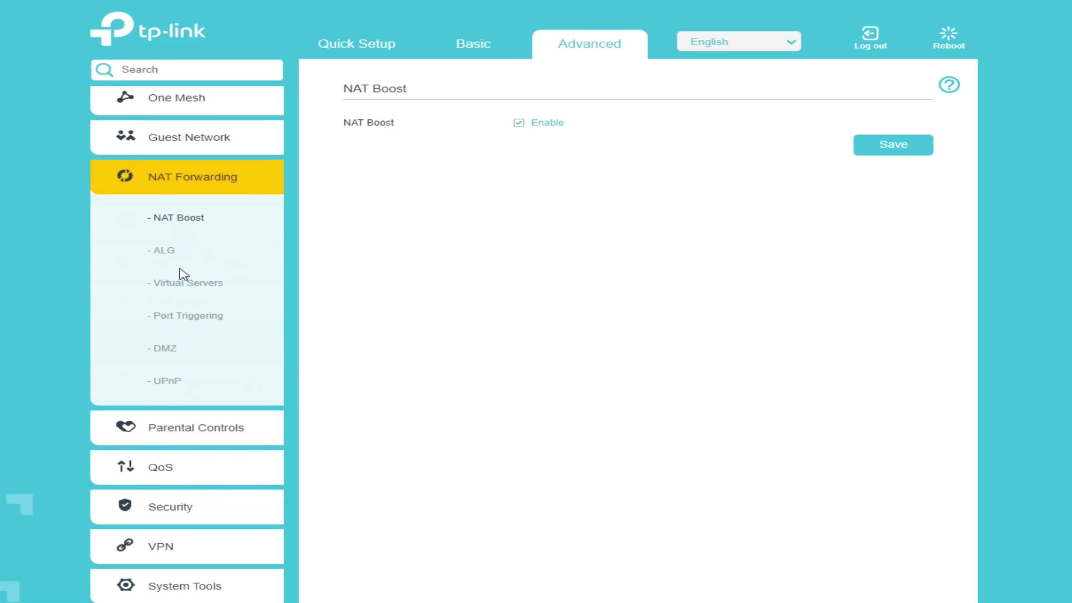
left_click(174, 254)
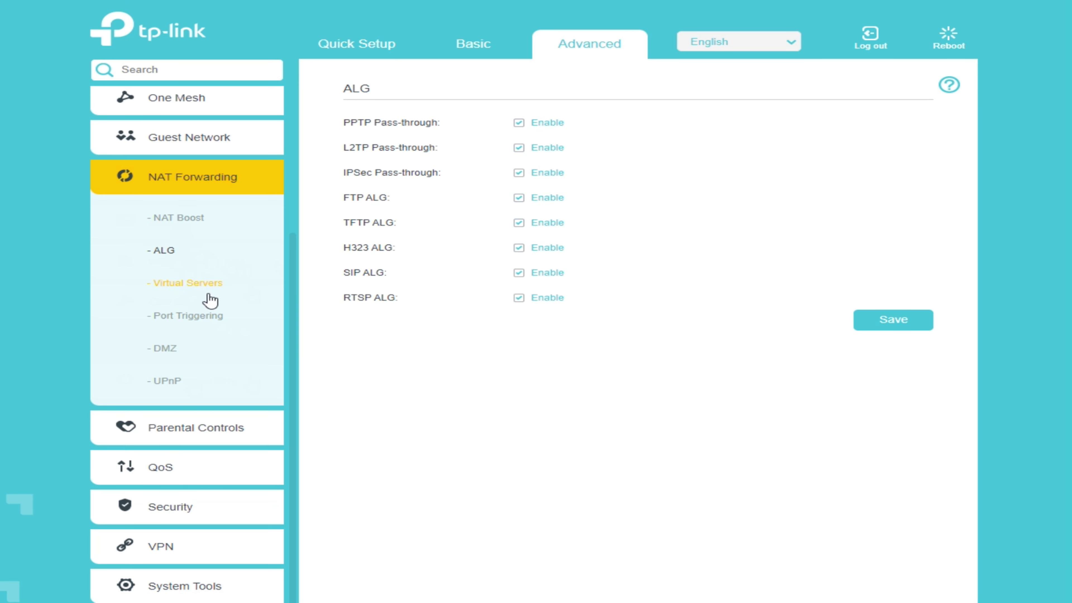
left_click(203, 289)
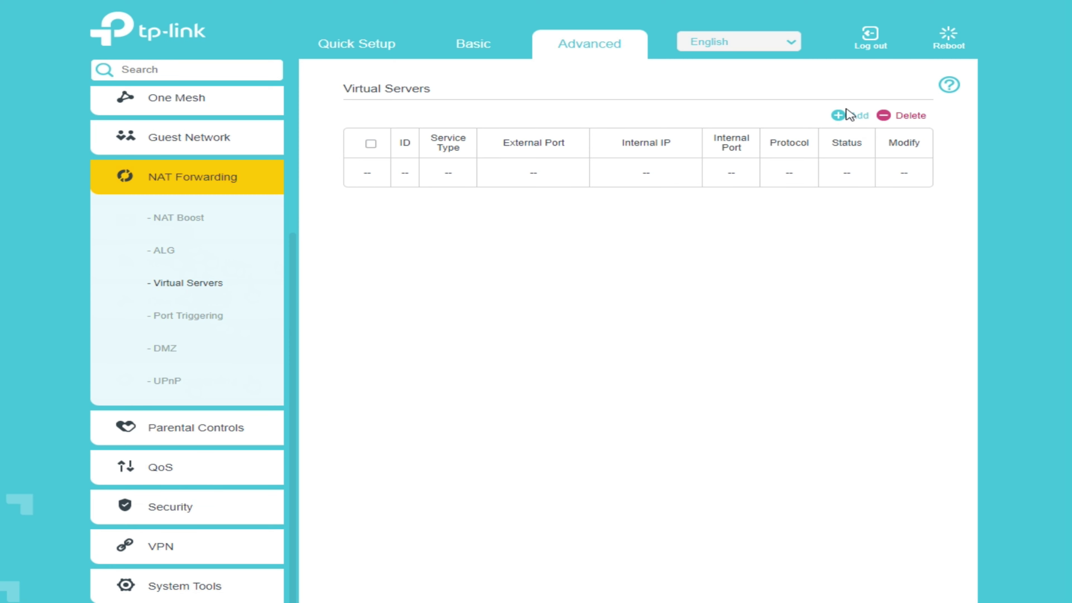
left_click(838, 118)
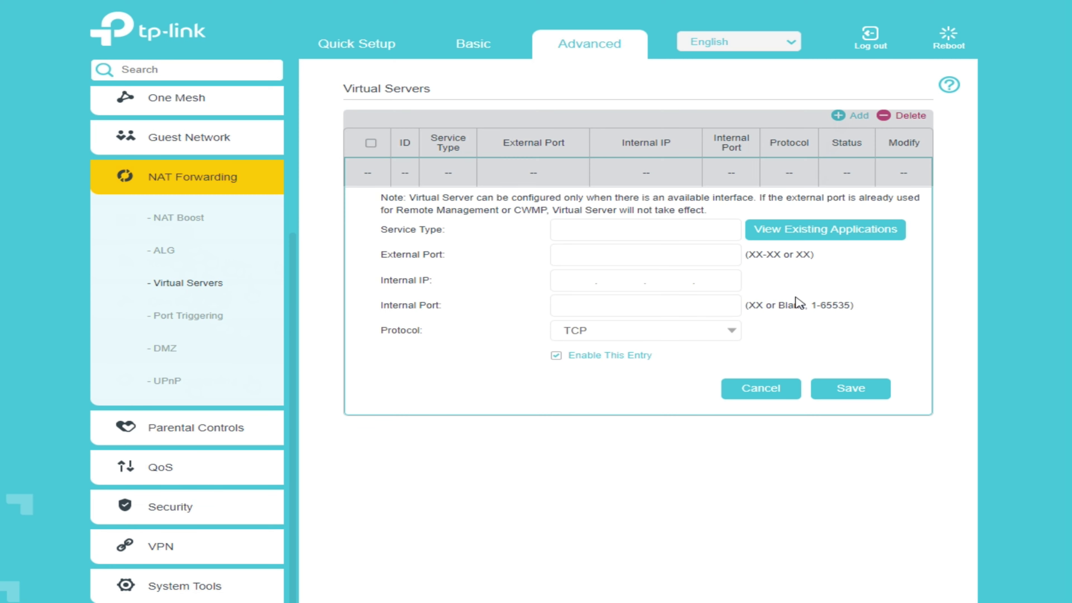
left_click(794, 394)
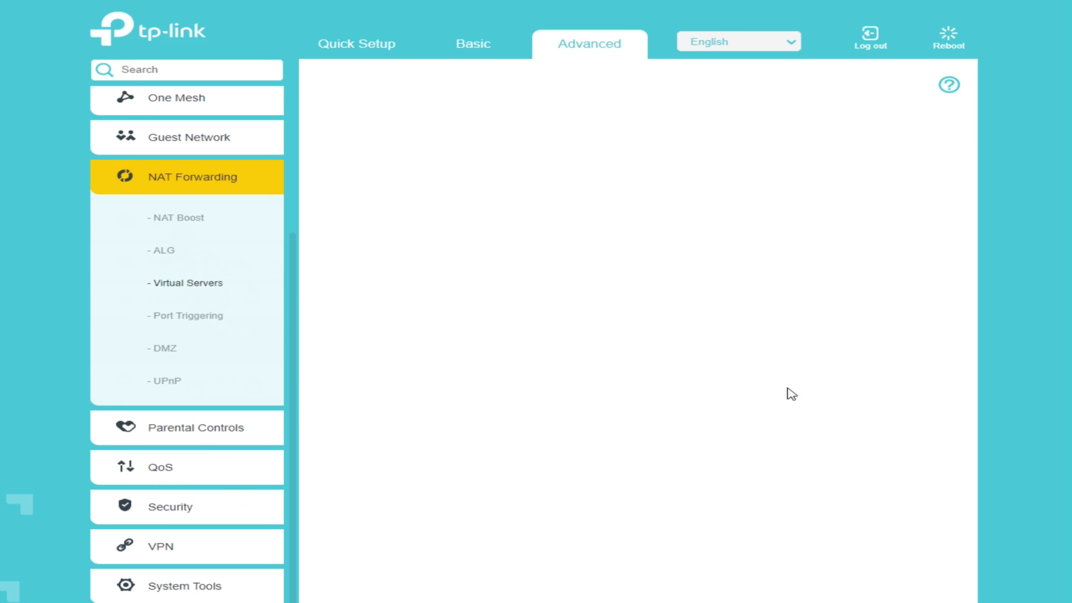
View the new port triggering entry form and its list of existing applications
left_click(183, 321)
left_click(857, 119)
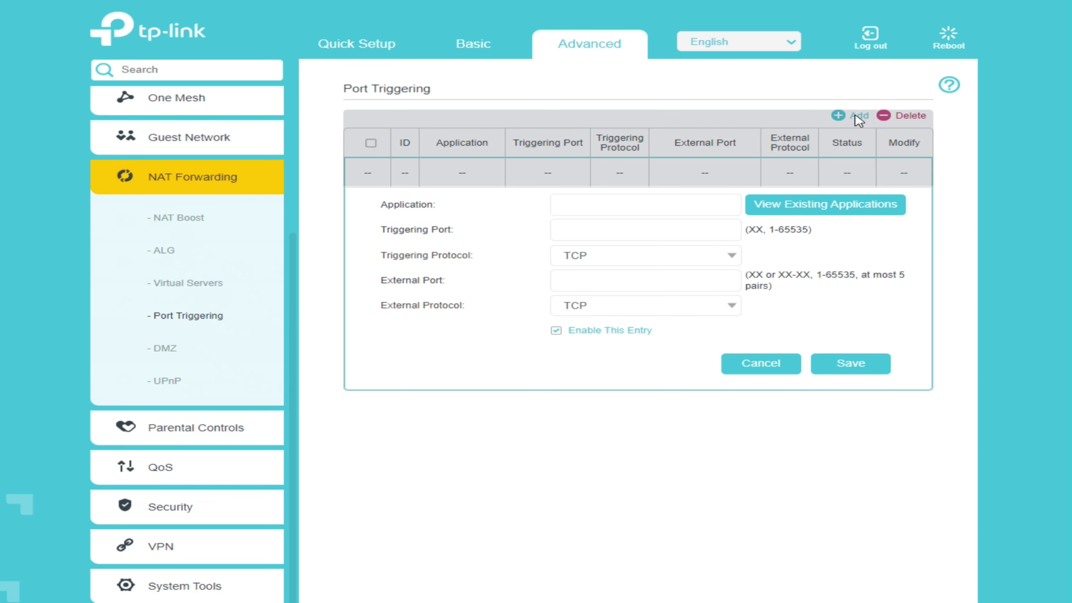
left_click(809, 210)
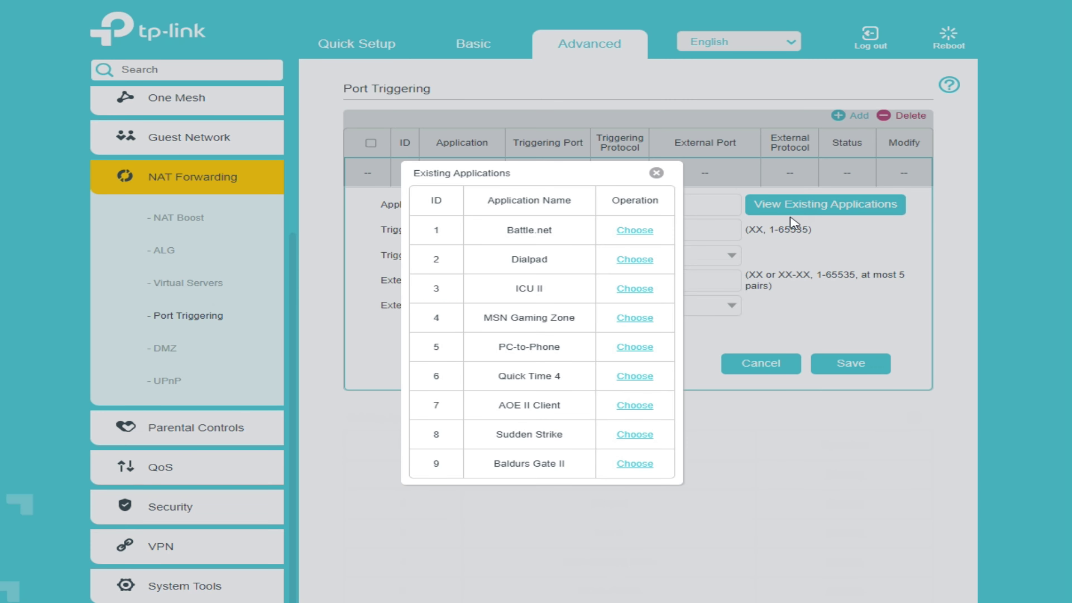
left_click(657, 173)
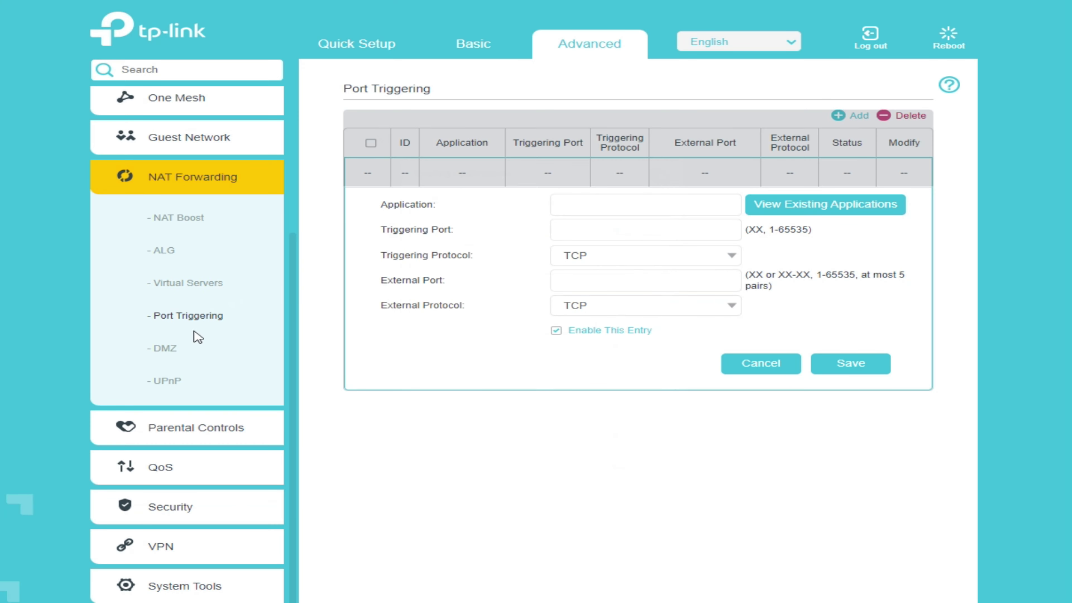
Look at the DMZ and UPnP settings, switching UPnP off and back on
left_click(164, 355)
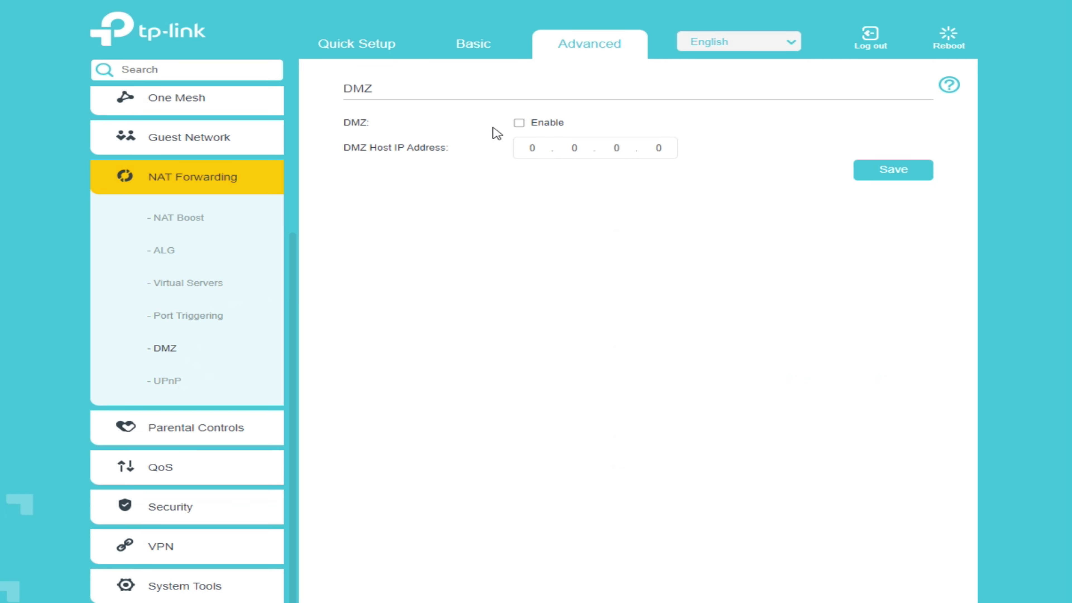
double_click(523, 125)
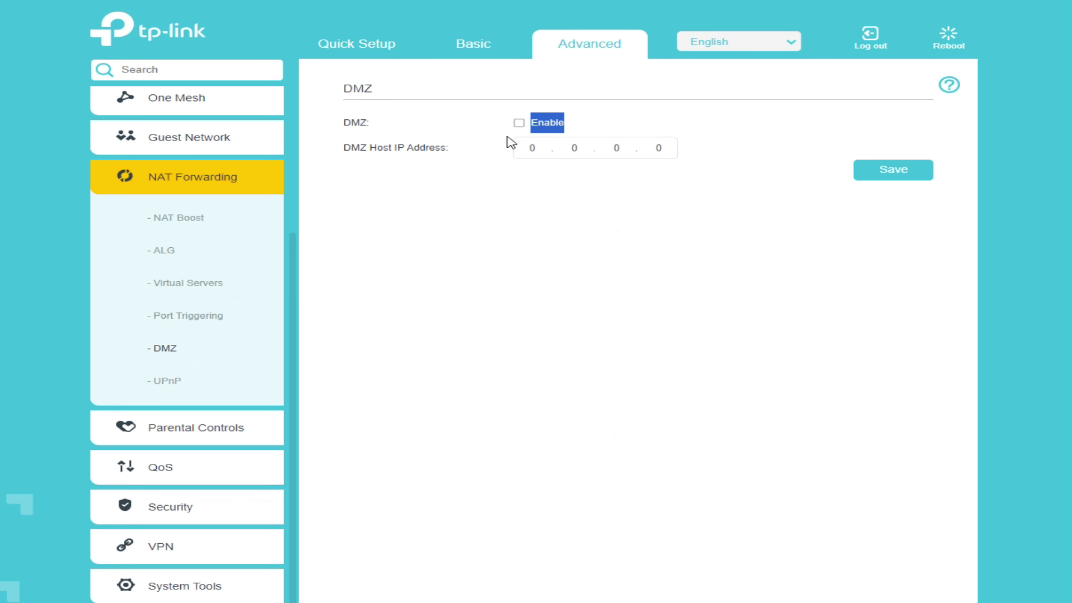
left_click(170, 385)
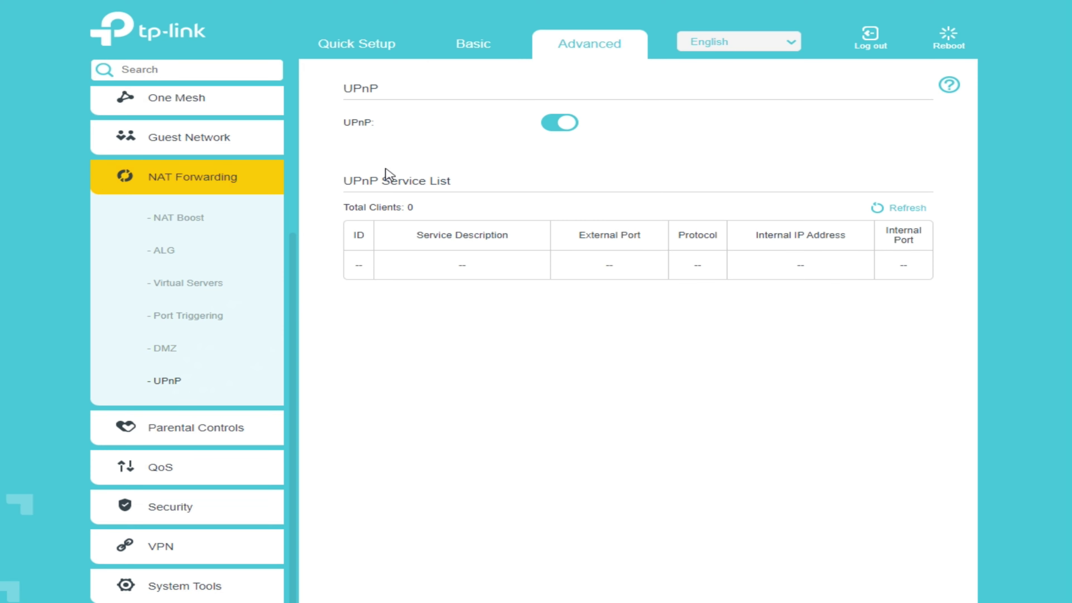
left_click(563, 125)
left_click(559, 123)
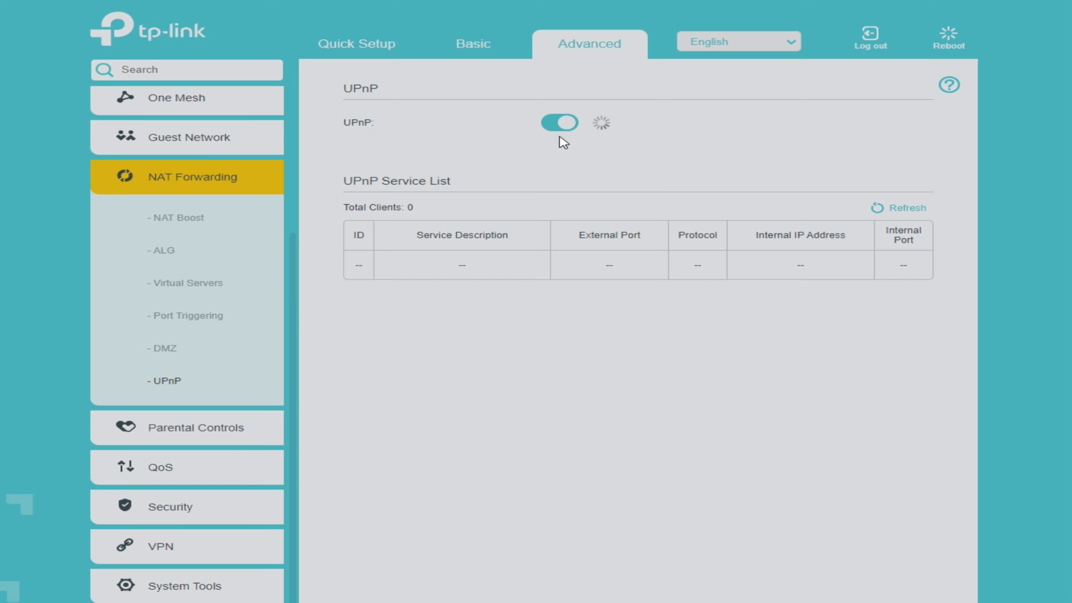
View the parental controls page and bring up the QoS settings
left_click(195, 438)
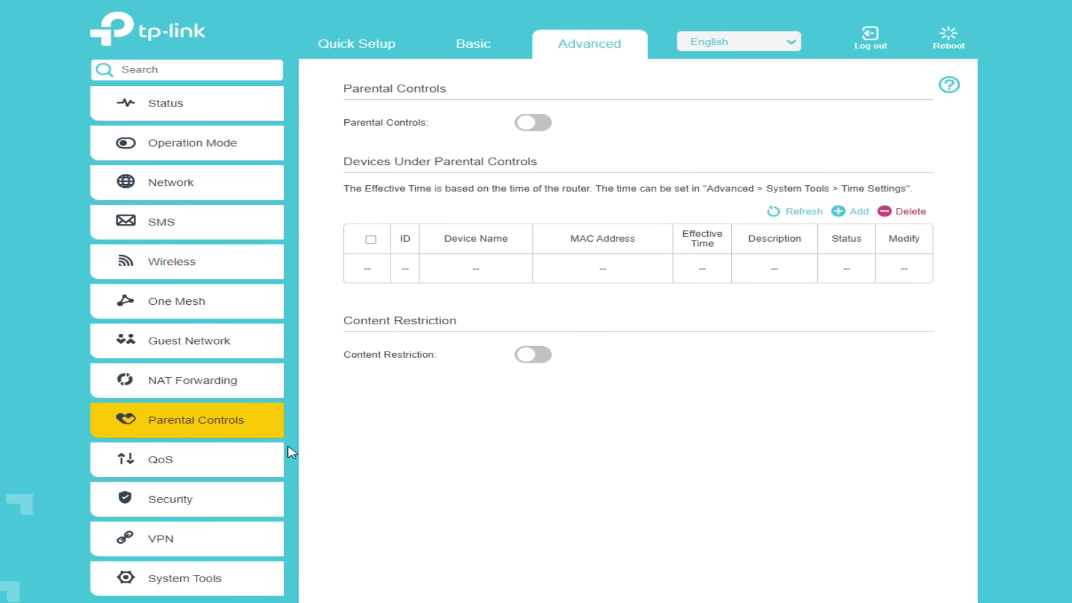
left_click(166, 467)
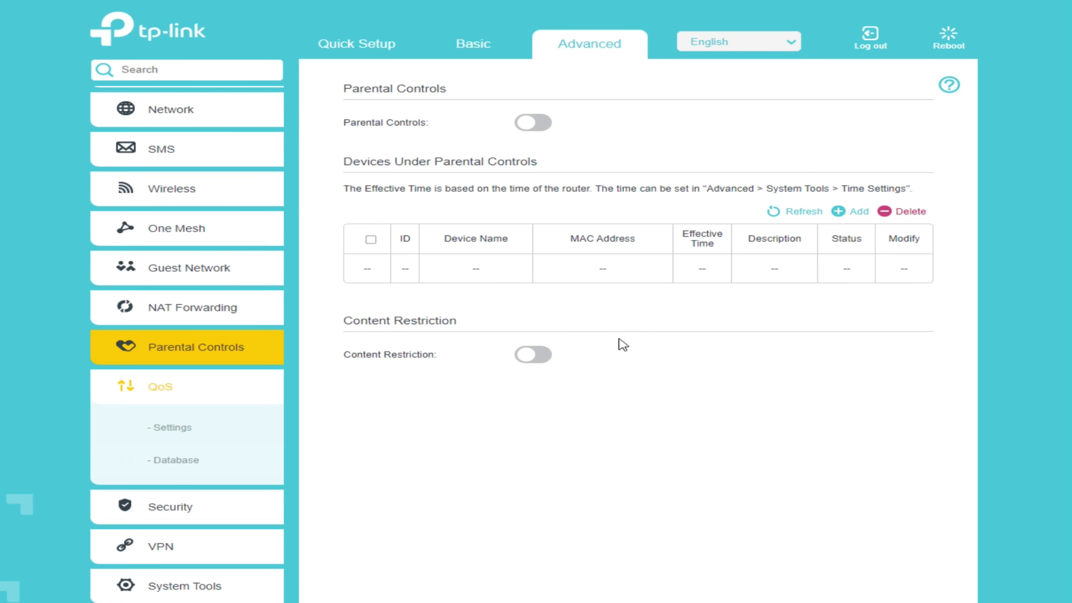
left_click(200, 428)
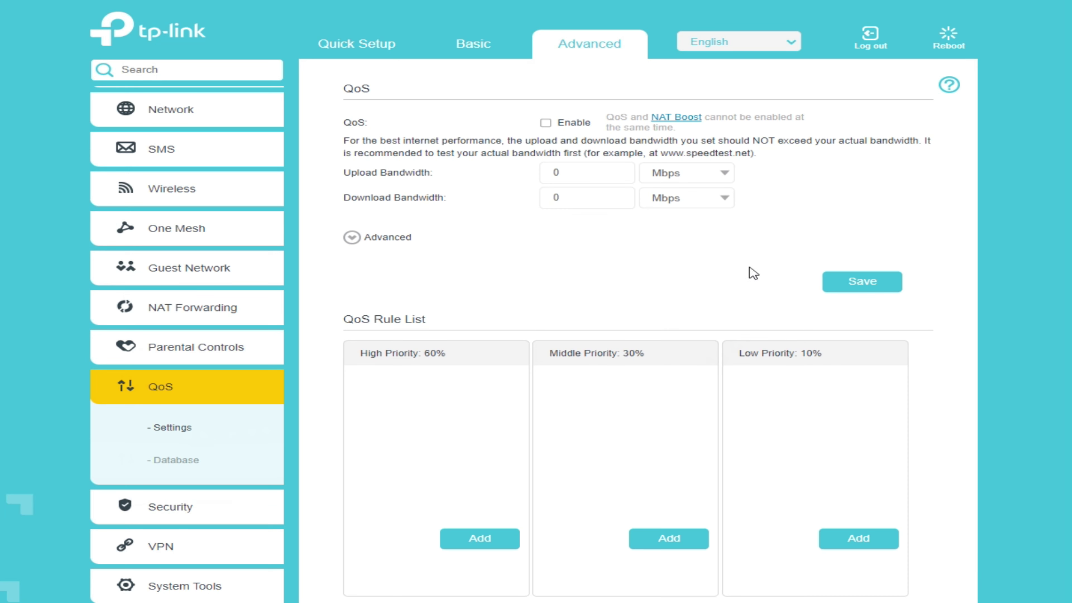
Look at the unit choices for the QoS upload and download bandwidth and the QoS enable option
left_click(678, 170)
left_click(675, 224)
left_click(695, 207)
left_click(667, 249)
left_click(545, 123)
View the new high-priority QoS rule form by application and by device, and cancel it
left_click(485, 544)
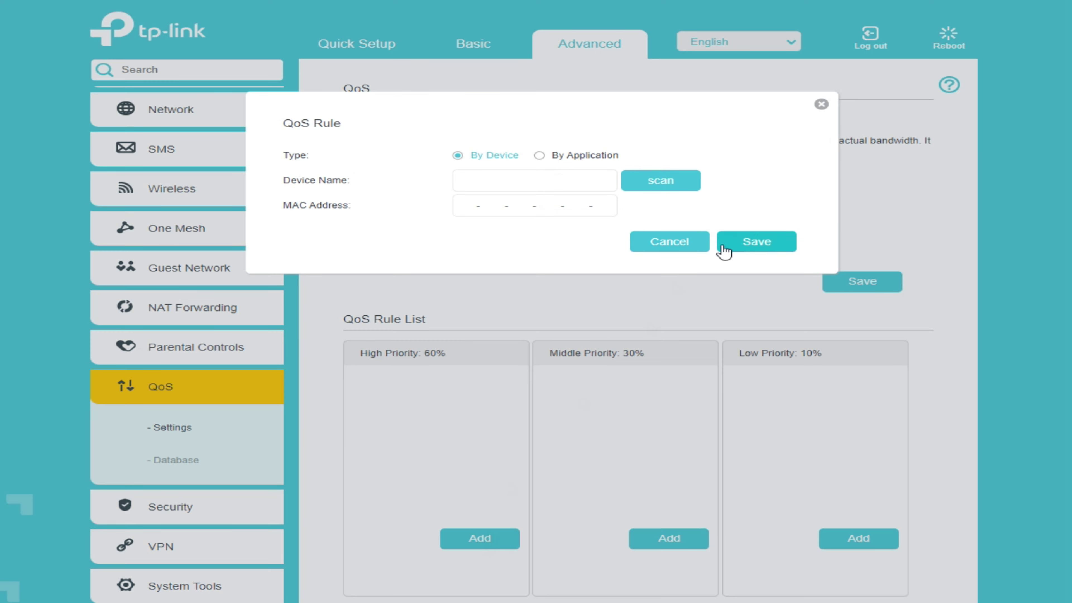
left_click(563, 159)
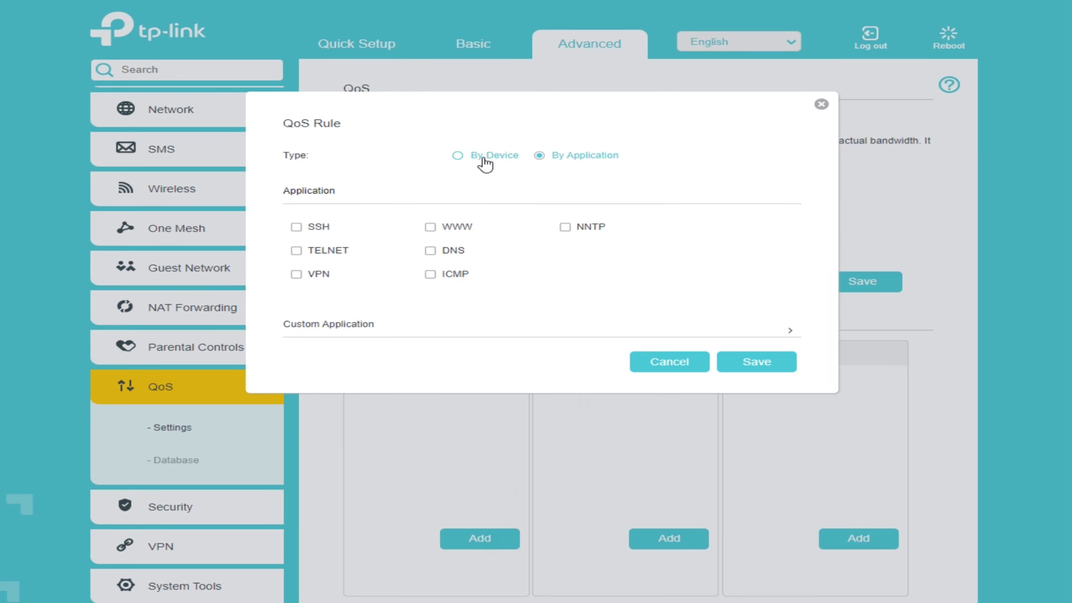
left_click(463, 156)
left_click(664, 237)
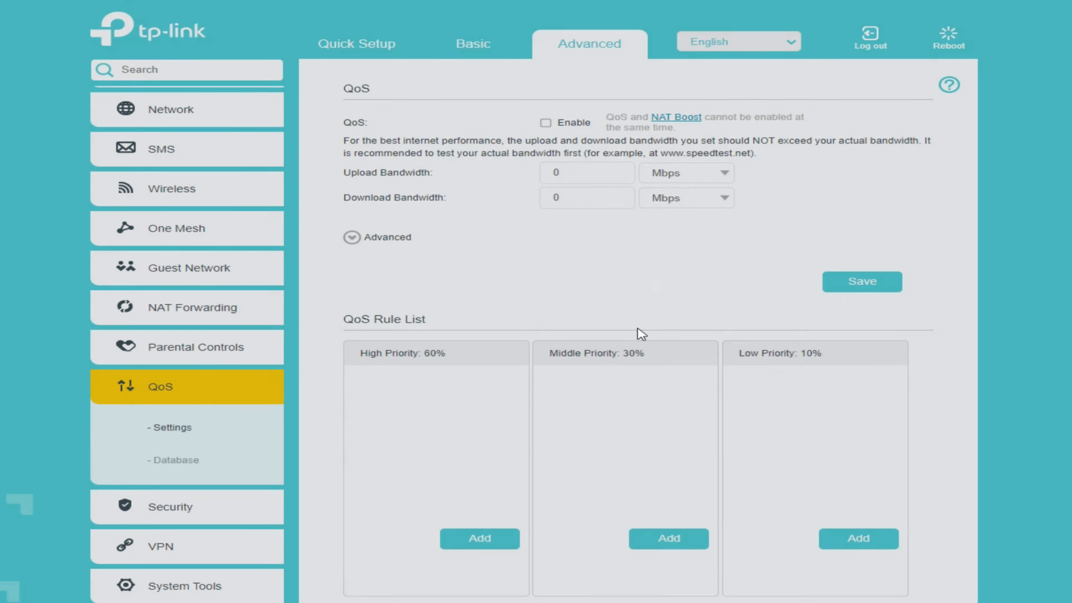
View the new QoS rule forms for middle and low priority with the By Application type, cancelling each one
left_click(668, 539)
left_click(556, 159)
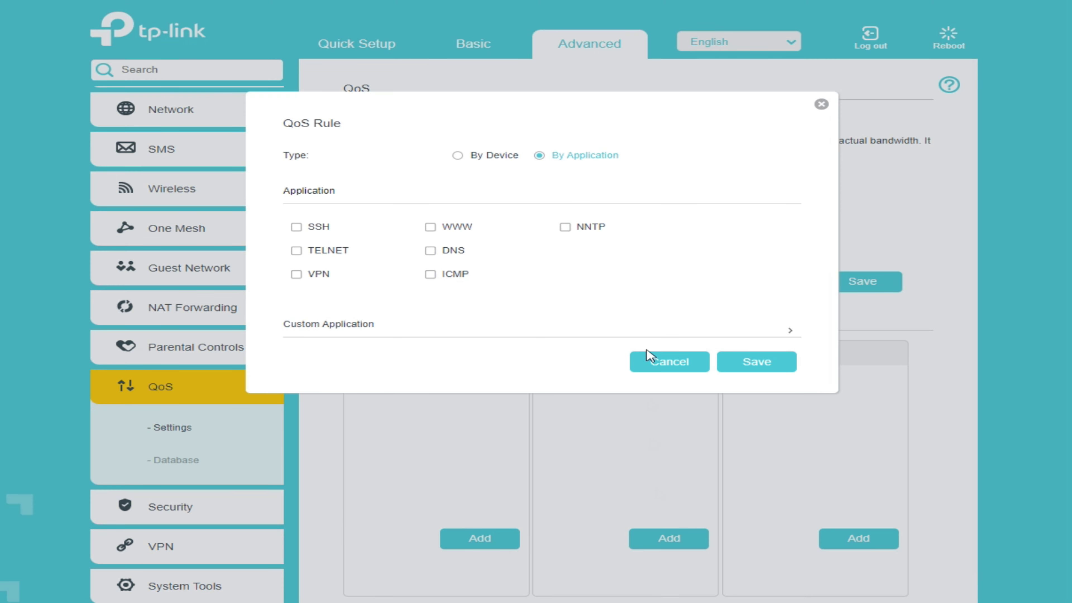
left_click(662, 357)
left_click(880, 546)
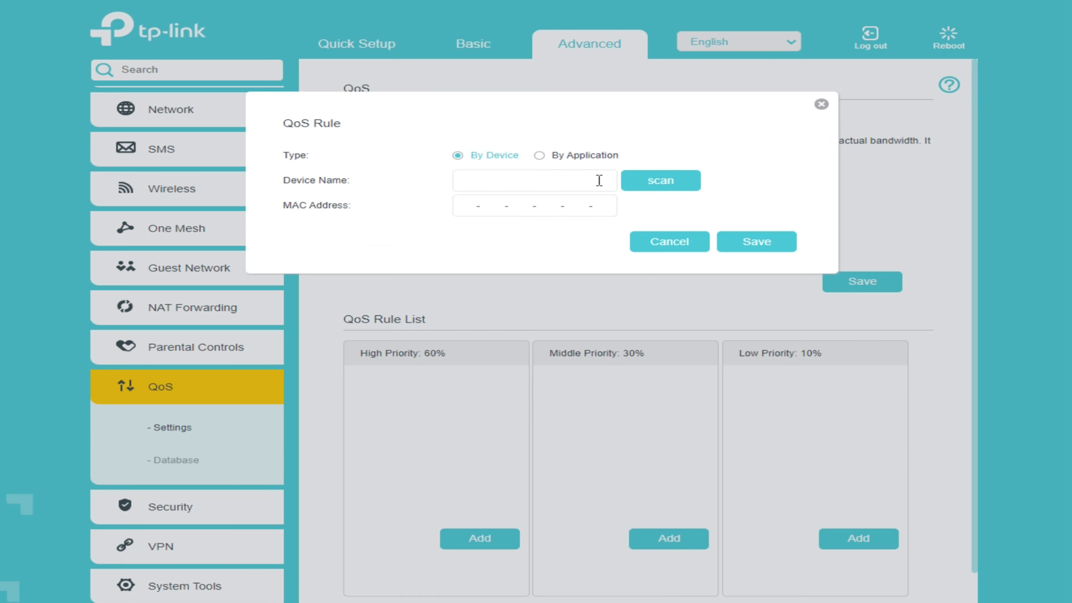
left_click(539, 157)
left_click(684, 363)
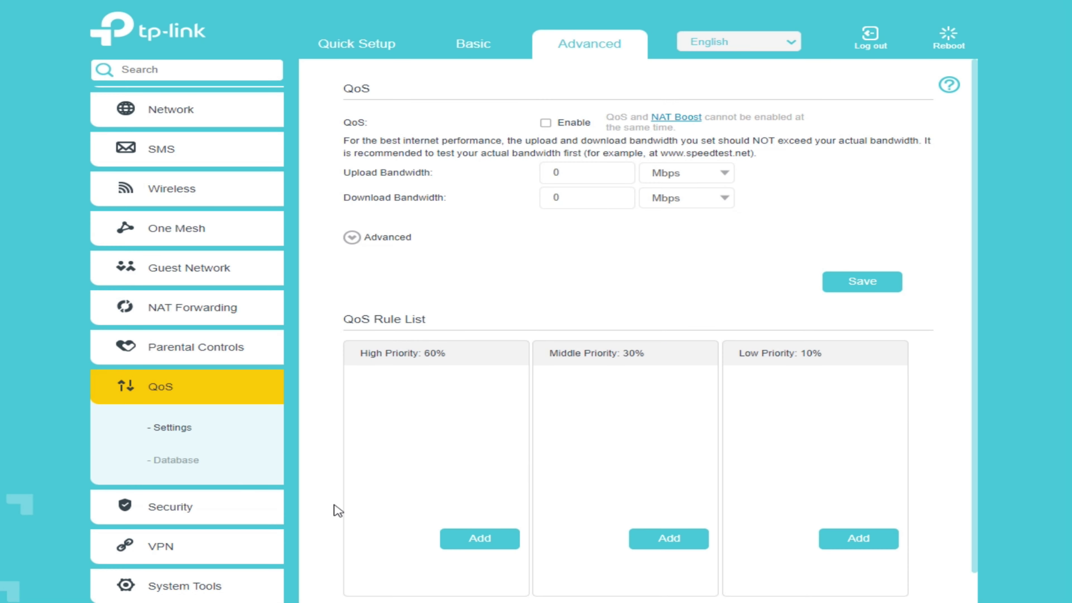
View the QoS database upgrade page and try the IPv4 SPI firewall switch in the Firewall & DoS Protection settings
left_click(175, 462)
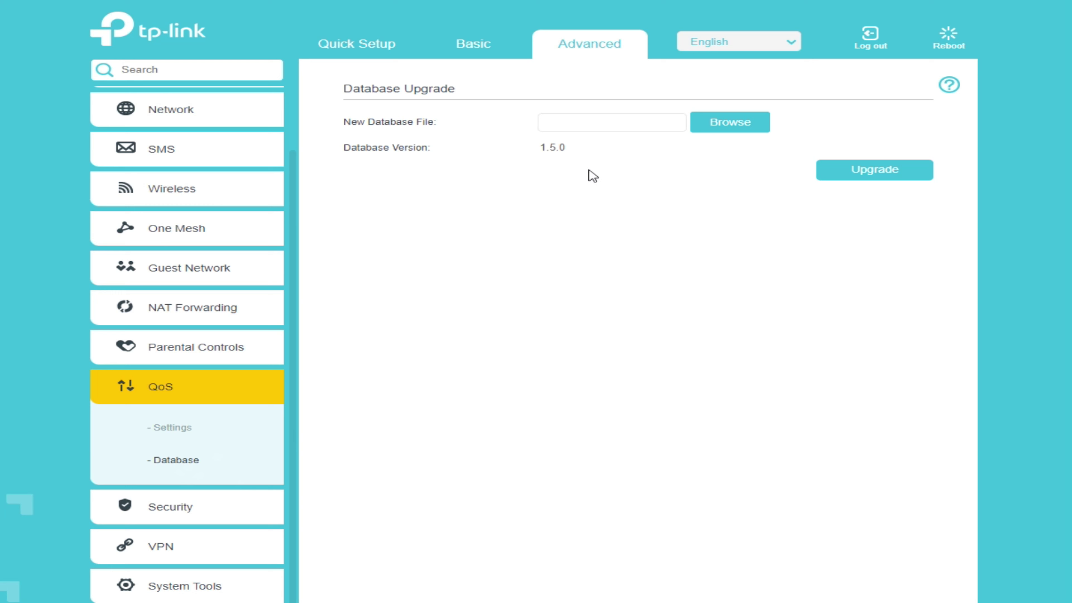
left_click(191, 509)
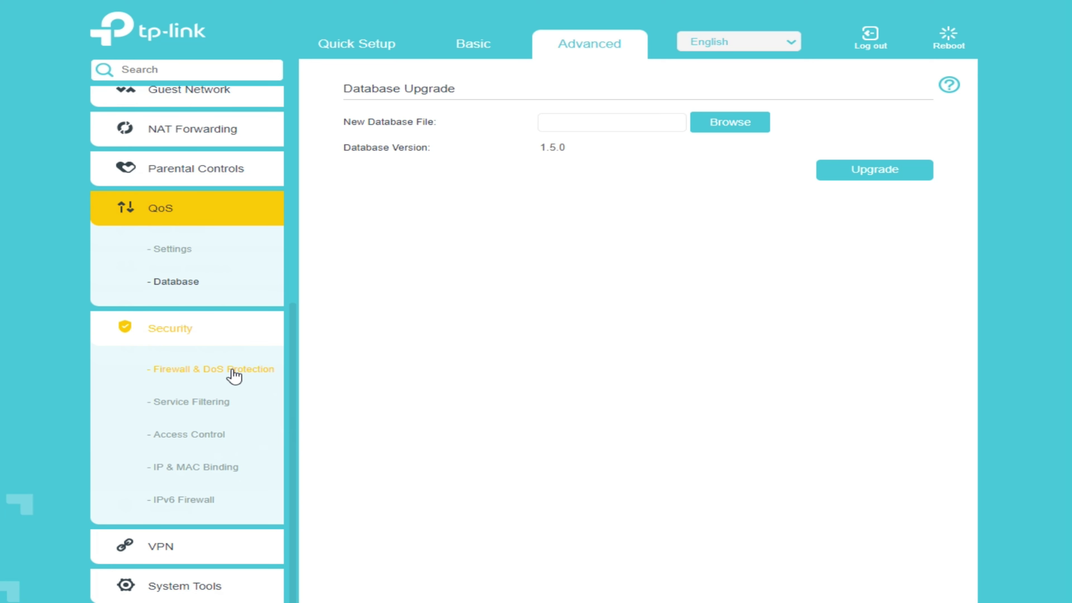
left_click(219, 371)
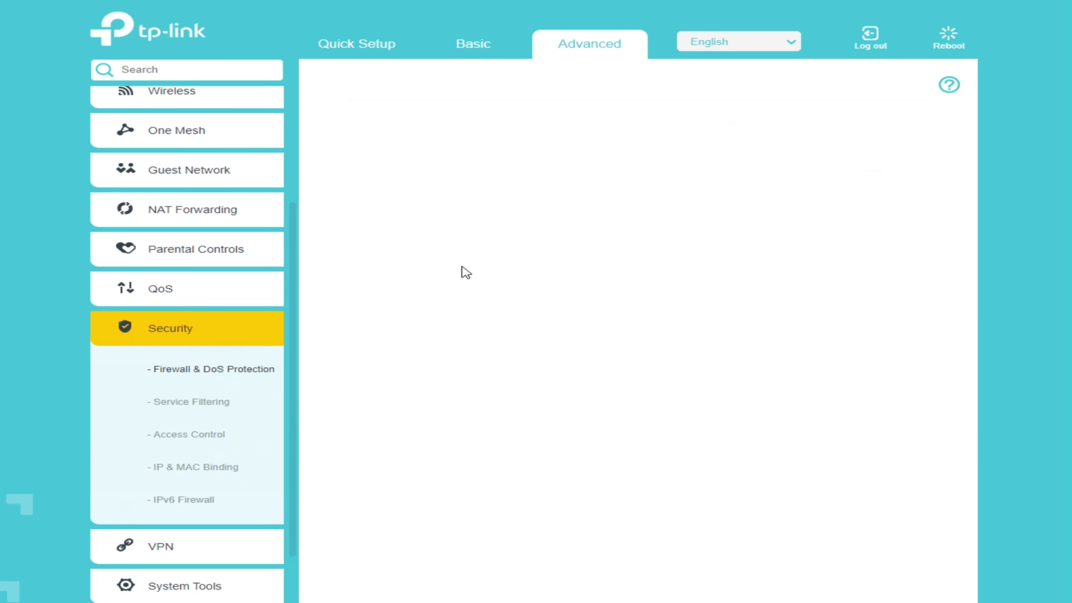
left_click(586, 123)
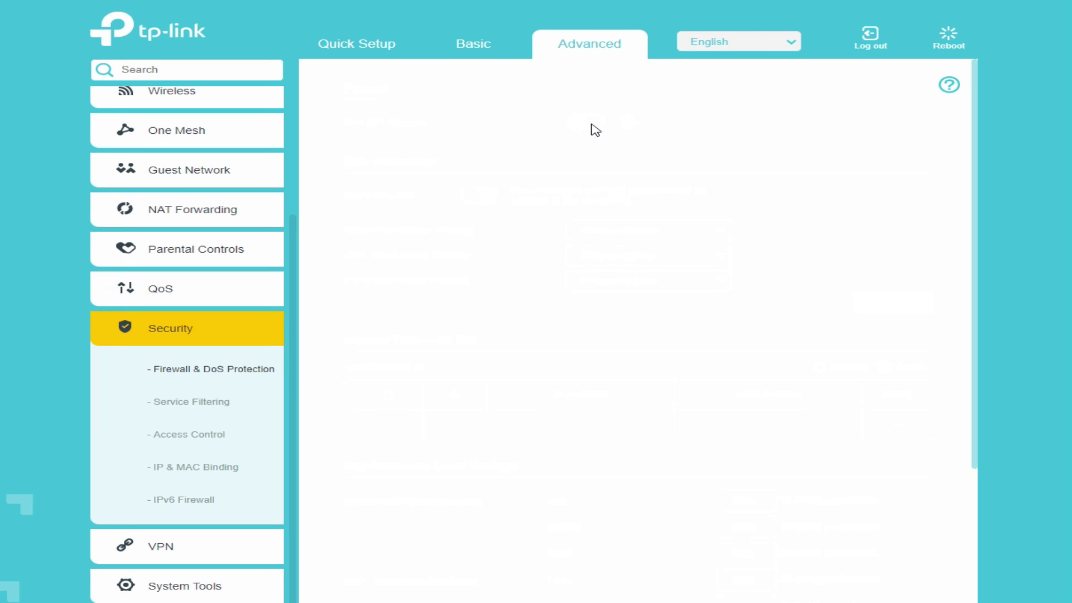
left_click(588, 125)
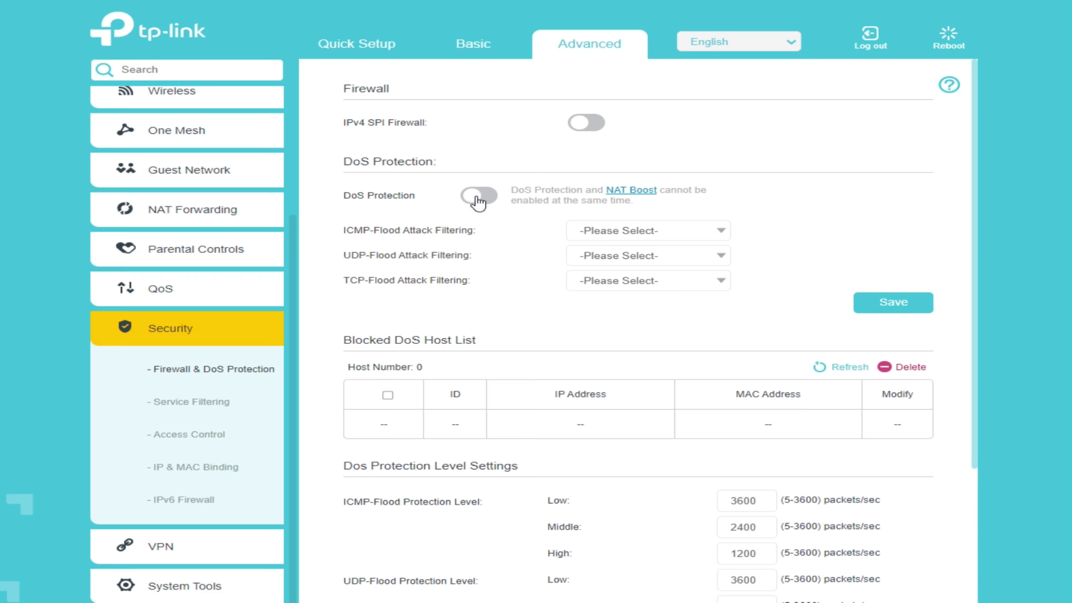
Look over the DoS protection switch, the ICMP, UDP and TCP flood filtering choices, and the protection level settings
left_click(479, 195)
left_click(612, 288)
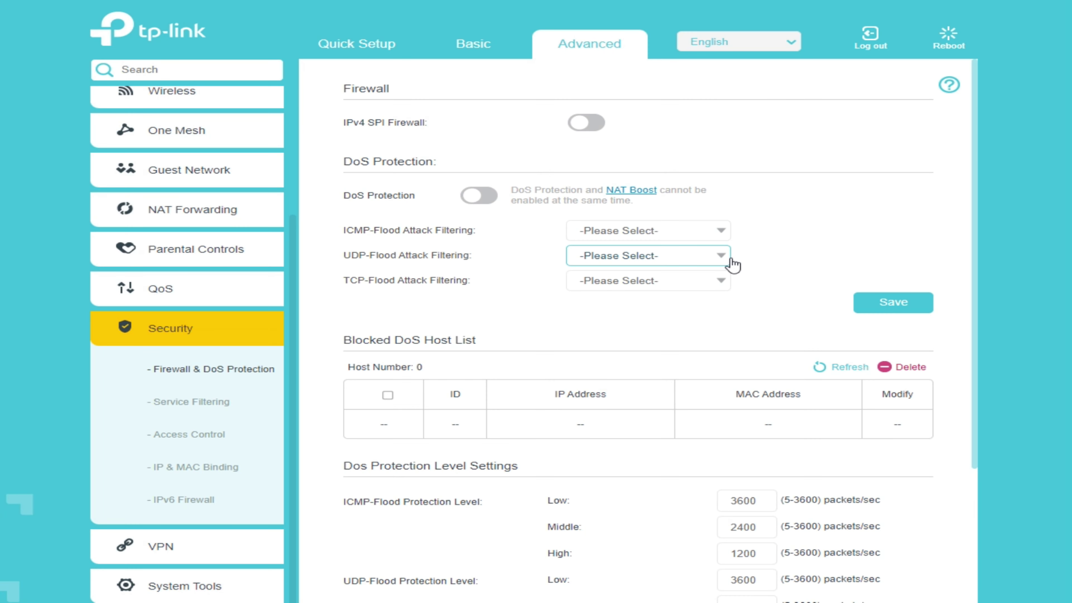
left_click(704, 236)
left_click(697, 256)
left_click(681, 282)
left_click(683, 292)
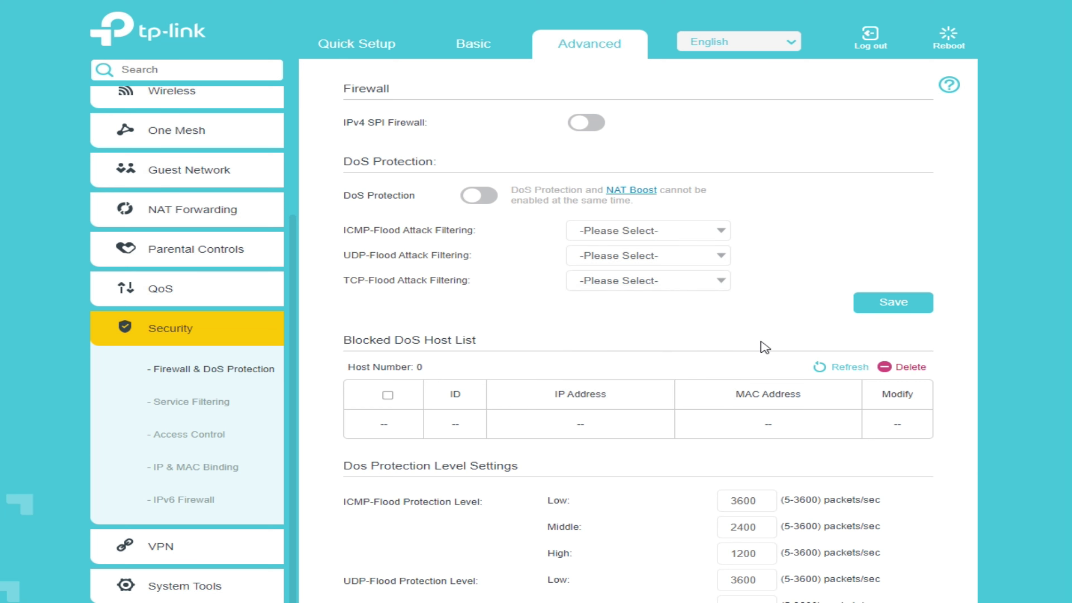
scroll(760, 345, "down", 5)
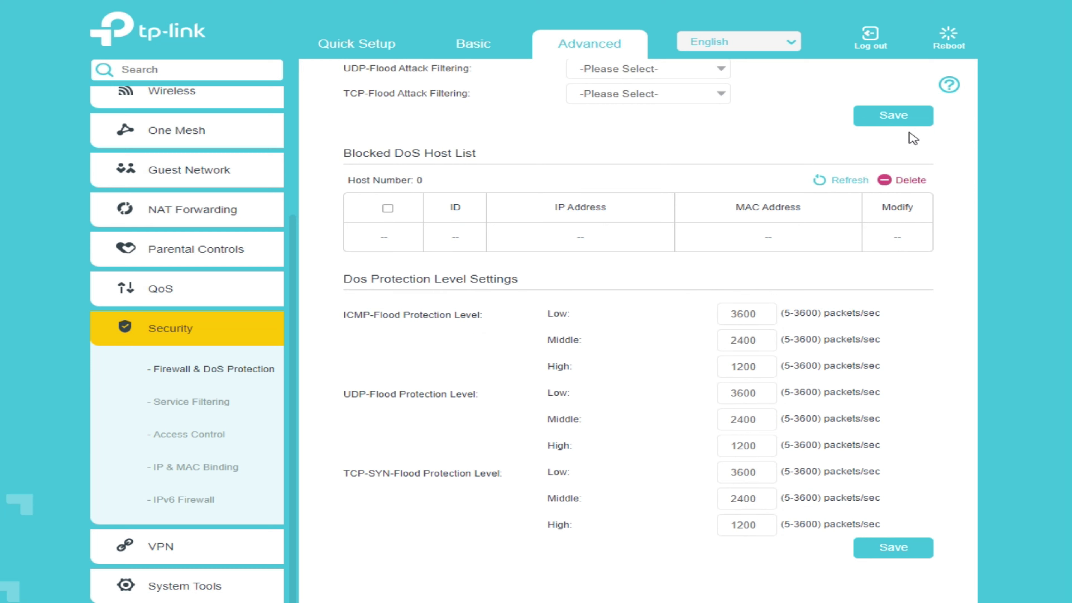
View the new service filtering entry form with its IP address range, single IP and all IP addresses options, and cancel it
left_click(197, 408)
left_click(545, 123)
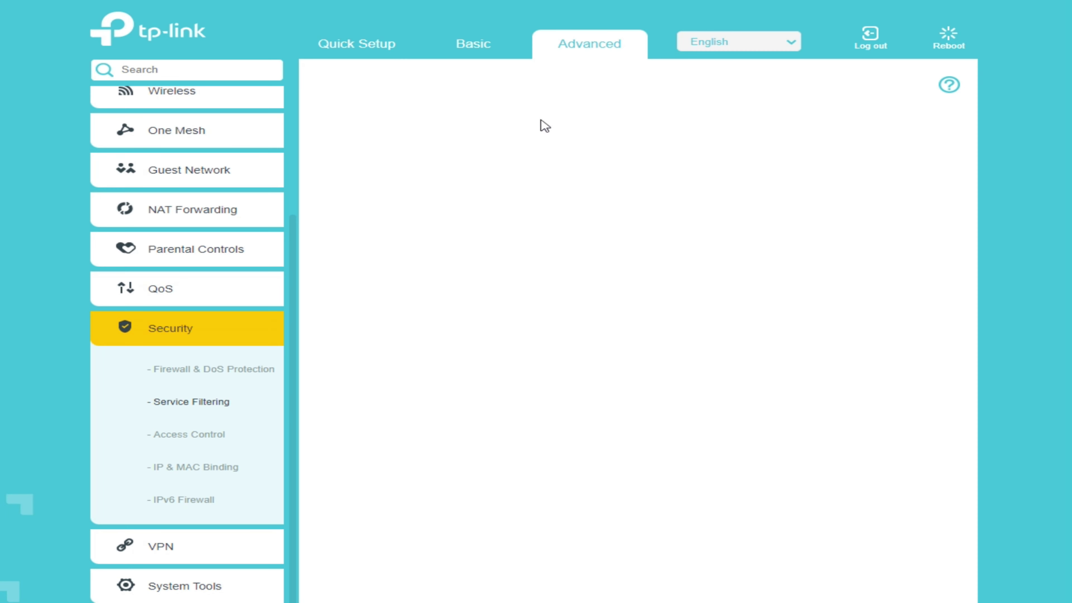
left_click(857, 192)
left_click(655, 404)
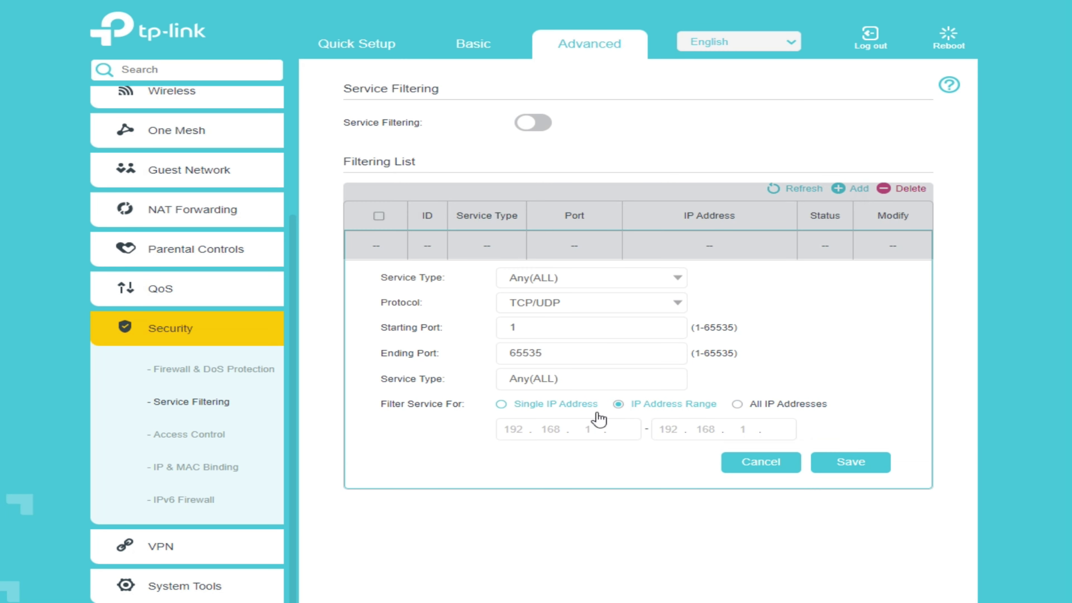
left_click(533, 407)
left_click(622, 405)
left_click(755, 407)
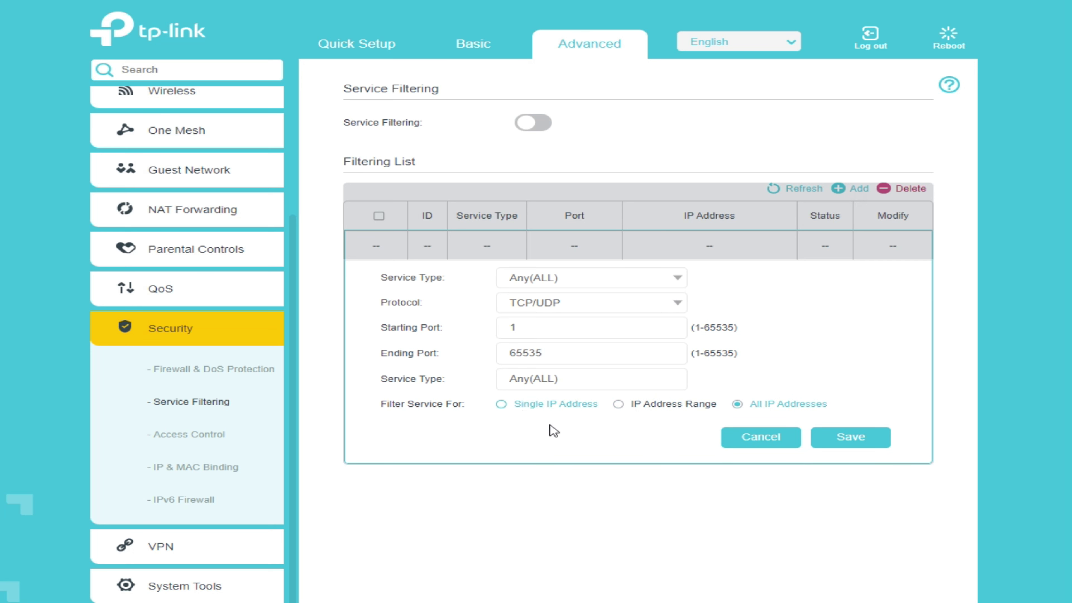
left_click(761, 437)
Look at the access control settings, switching the access mode to Whitelist and back to Blacklist
left_click(215, 437)
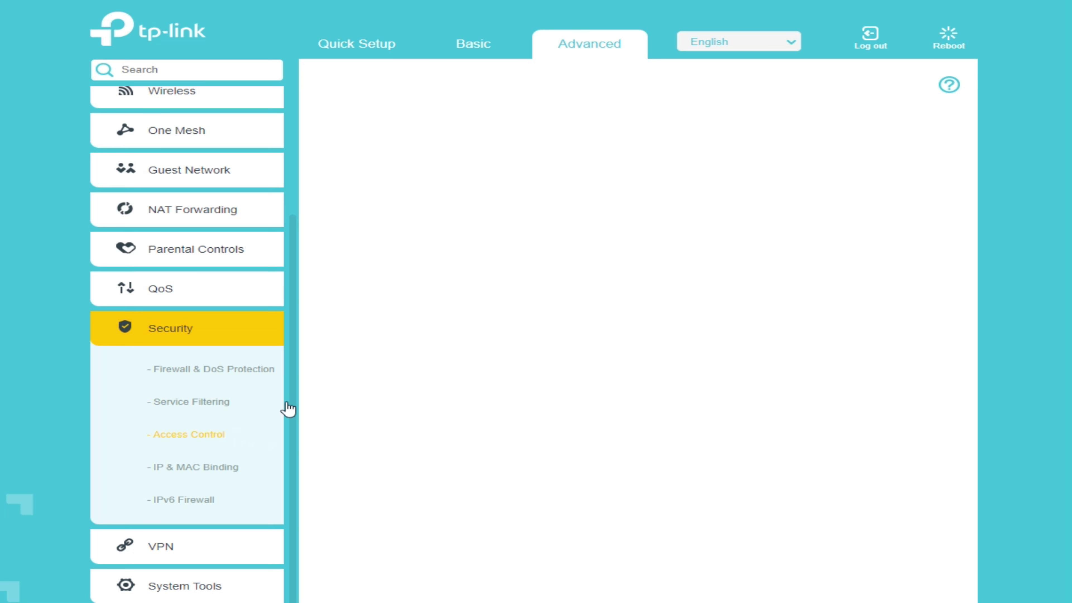
left_click(534, 123)
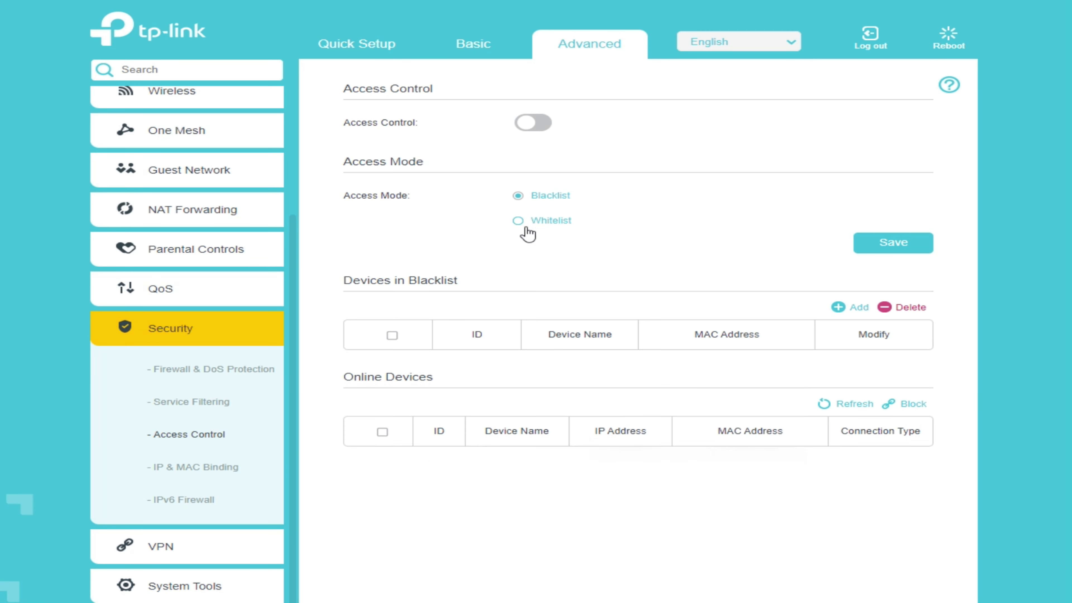
left_click(523, 222)
left_click(519, 196)
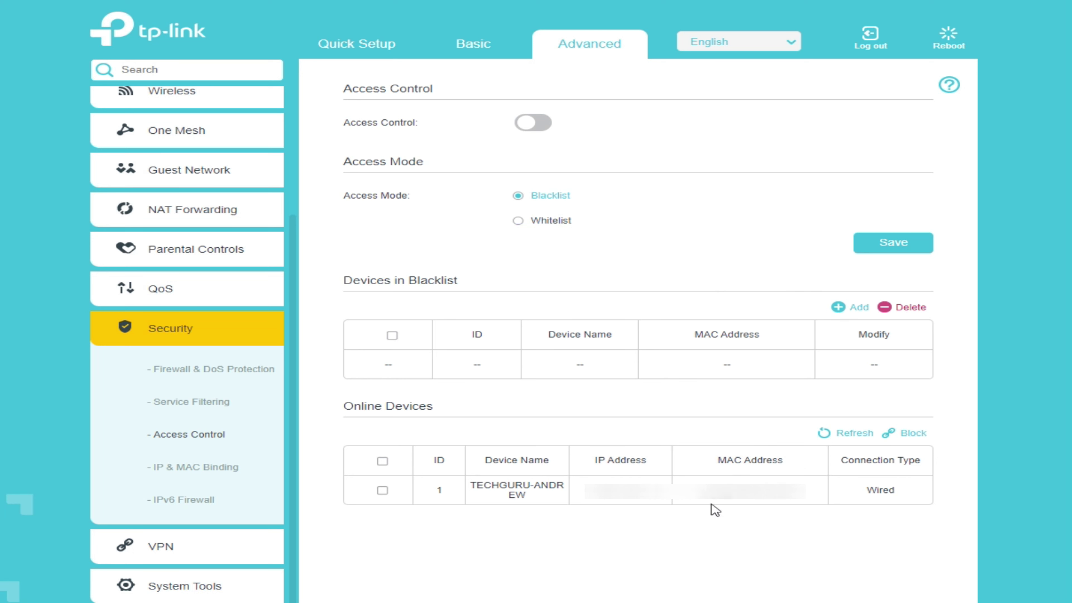
Look at the IP & MAC Binding and IPv6 Firewall settings, trying each feature's switch and leaving it off
left_click(215, 469)
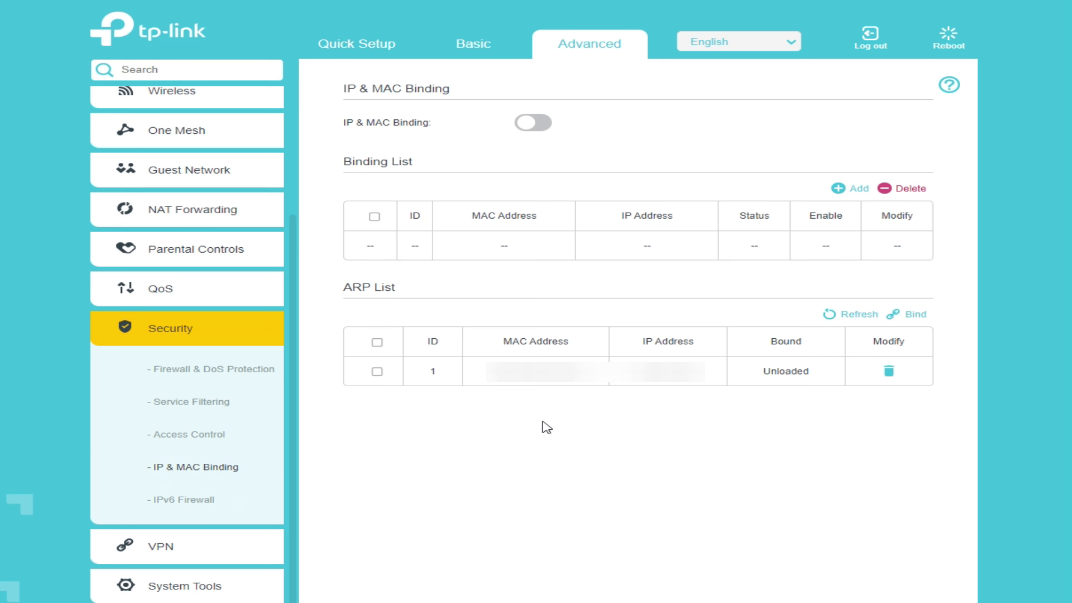
left_click(536, 121)
left_click(537, 123)
left_click(192, 502)
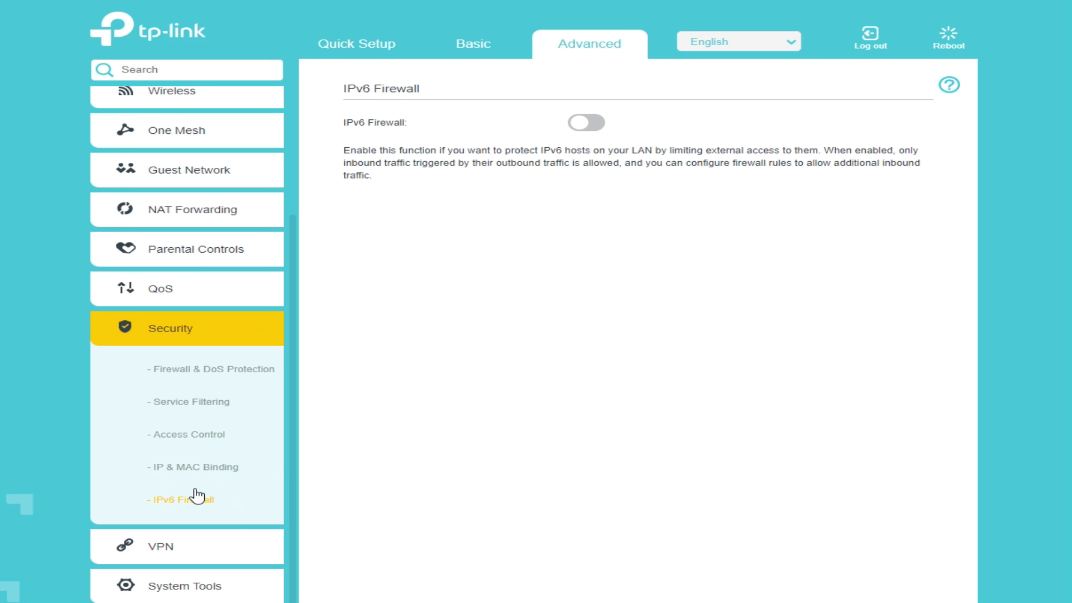
left_click(589, 122)
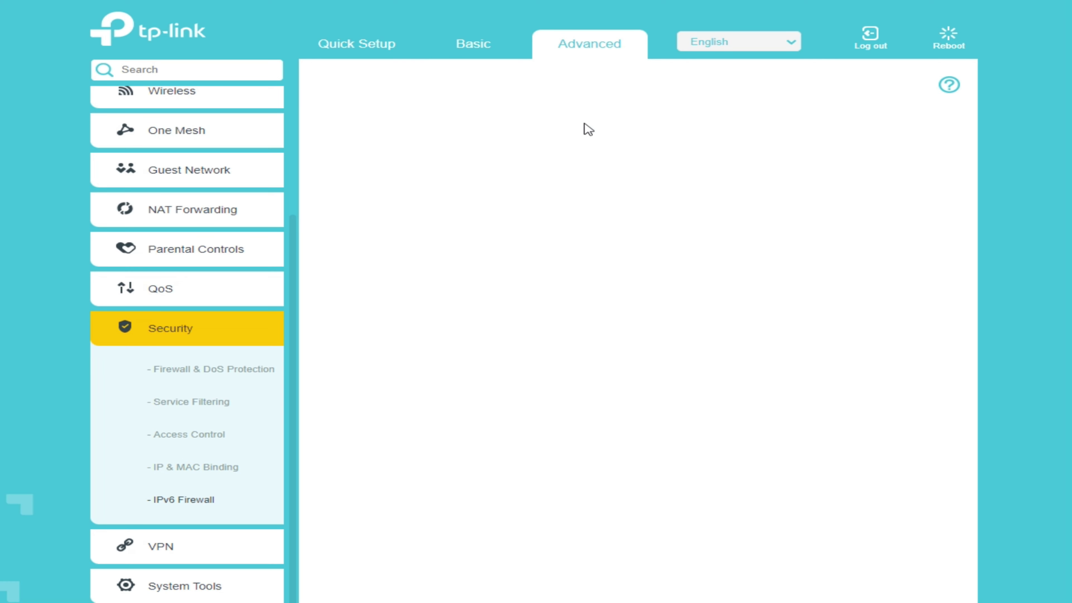
left_click(590, 122)
Look over the OpenVPN, PPTP VPN and VPN Connections pages
left_click(167, 548)
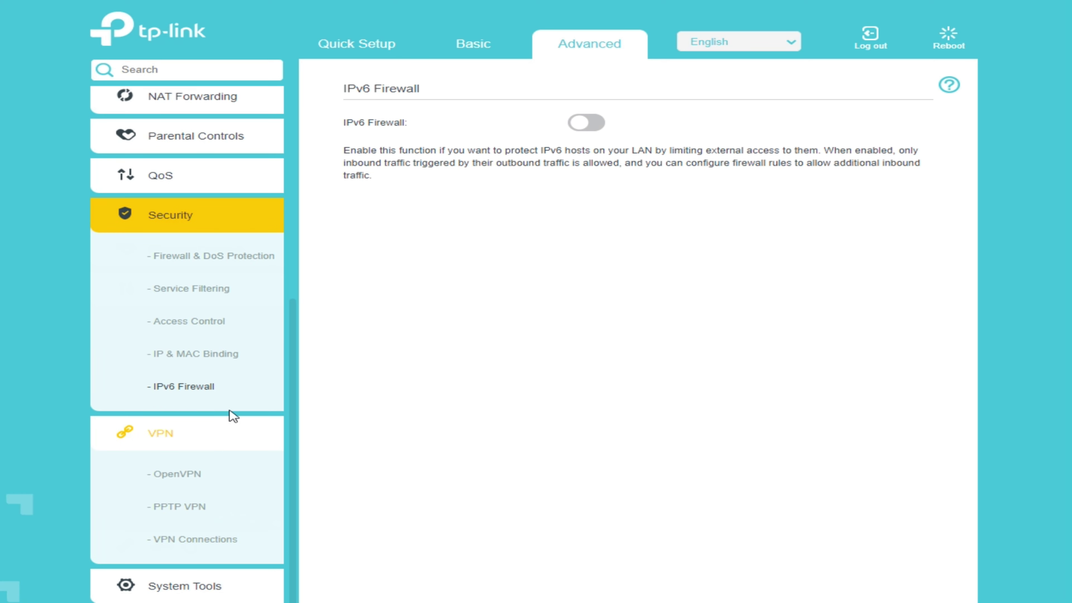
left_click(165, 475)
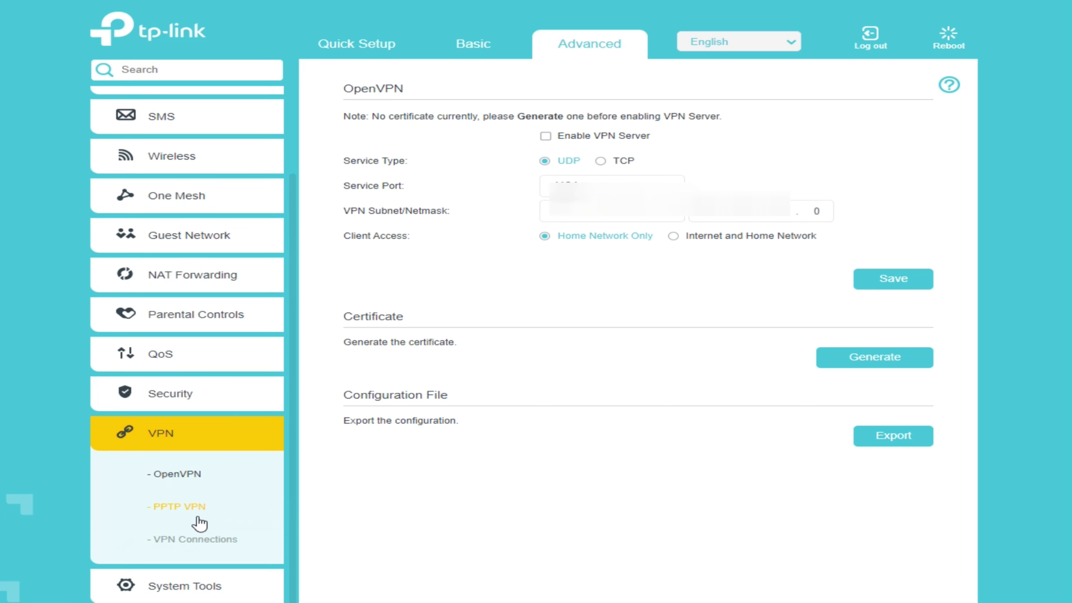
left_click(186, 507)
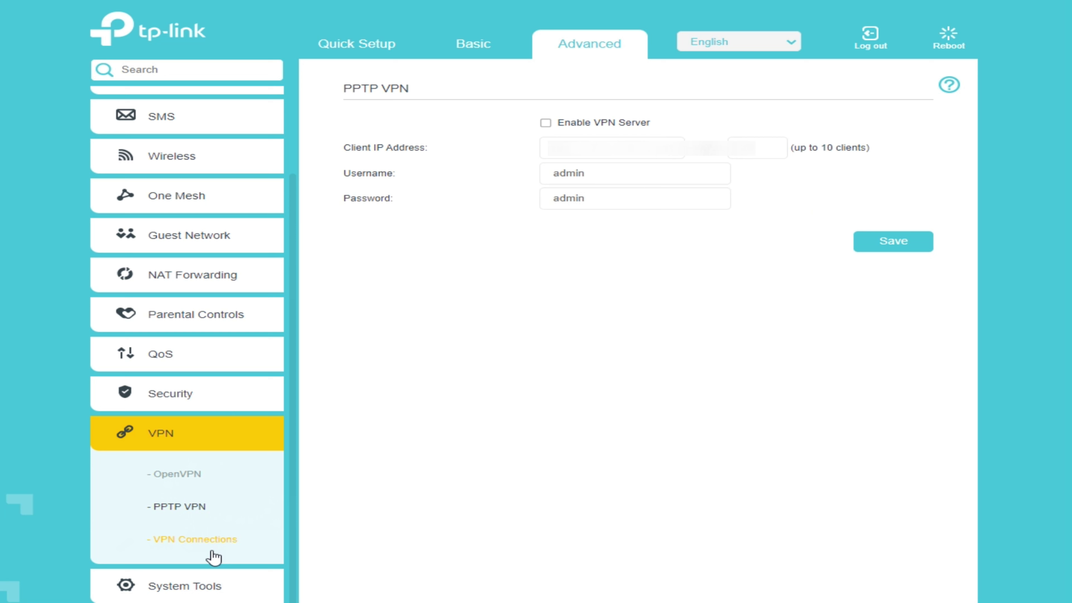
left_click(196, 541)
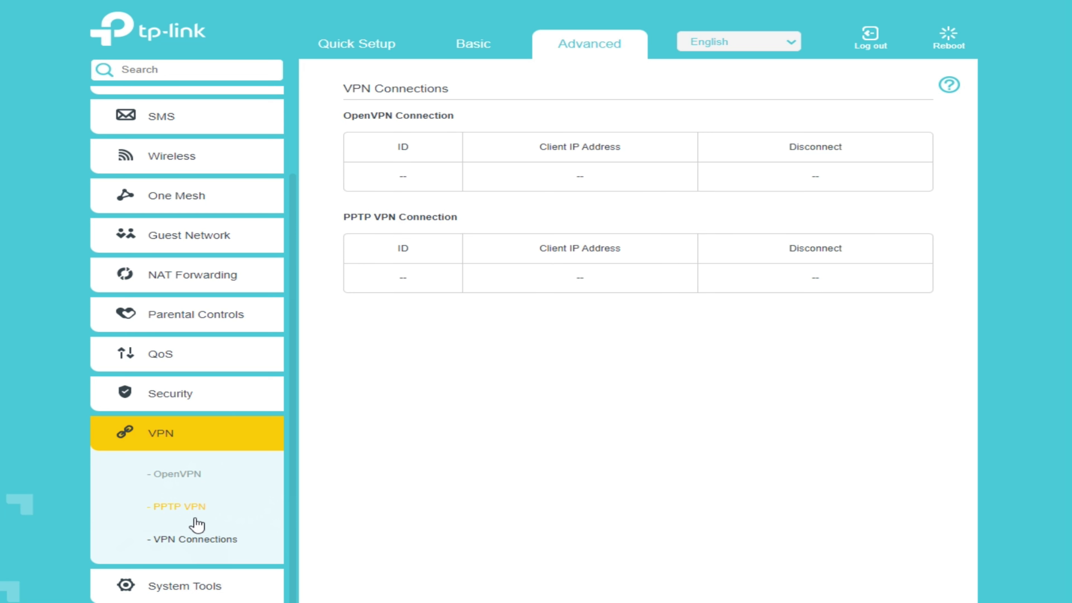
View the system time settings, enabling daylight saving time and disabling it again
left_click(196, 586)
left_click(183, 253)
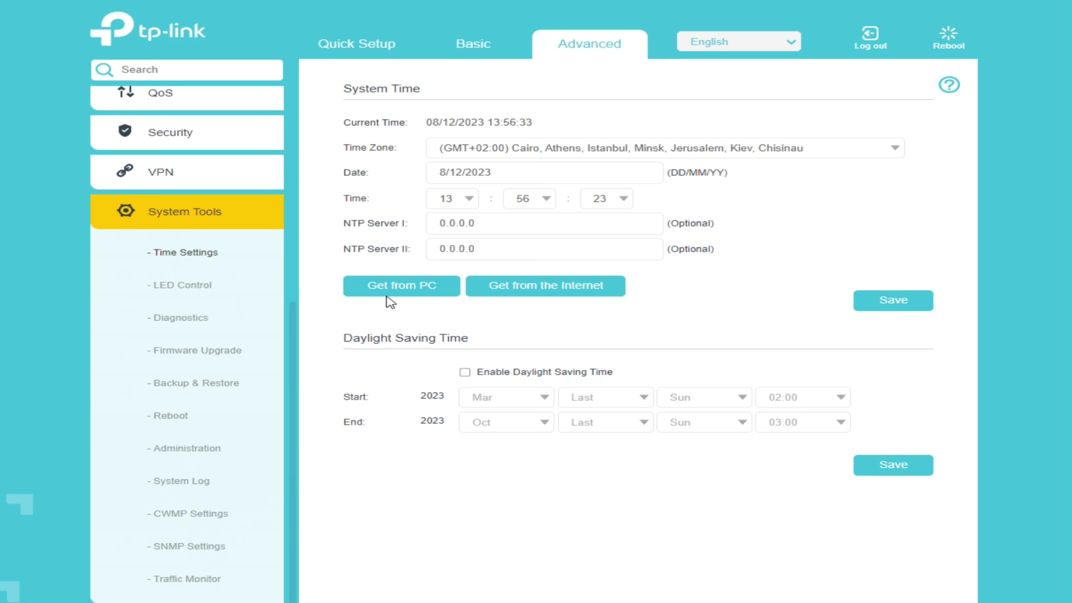
left_click(465, 373)
left_click(465, 374)
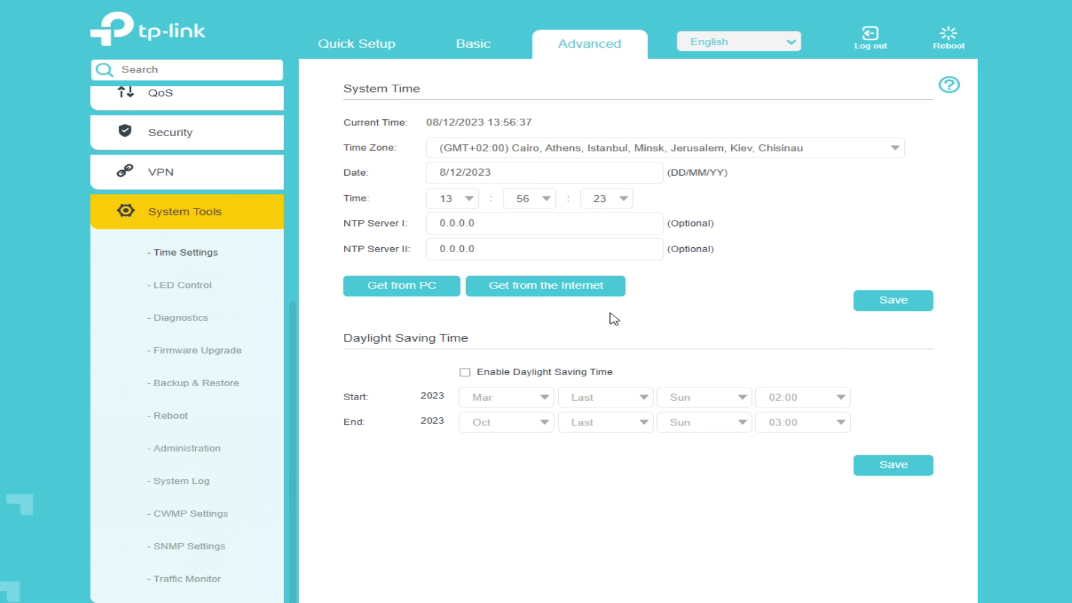
Look at the LED control settings, enabling night mode to view its off-time fields and disabling it again
left_click(204, 290)
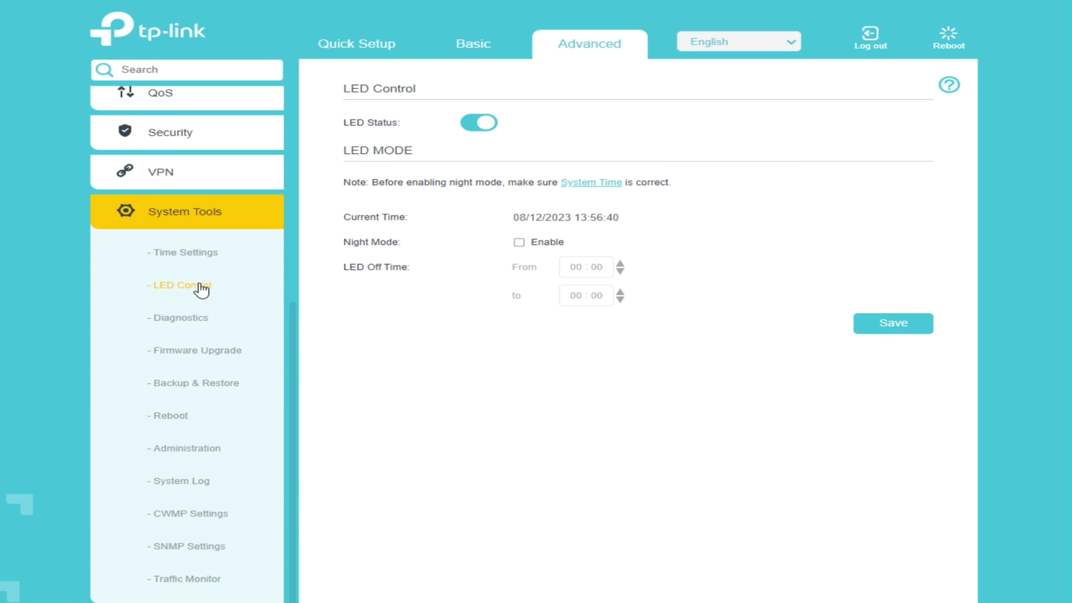
left_click(473, 125)
left_click(520, 243)
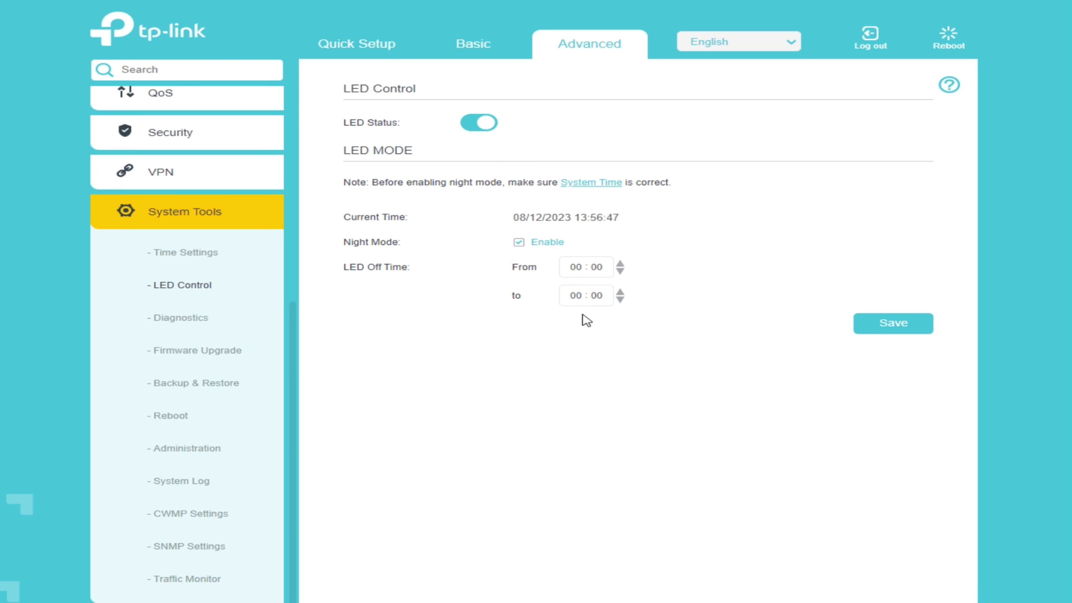
left_click(518, 243)
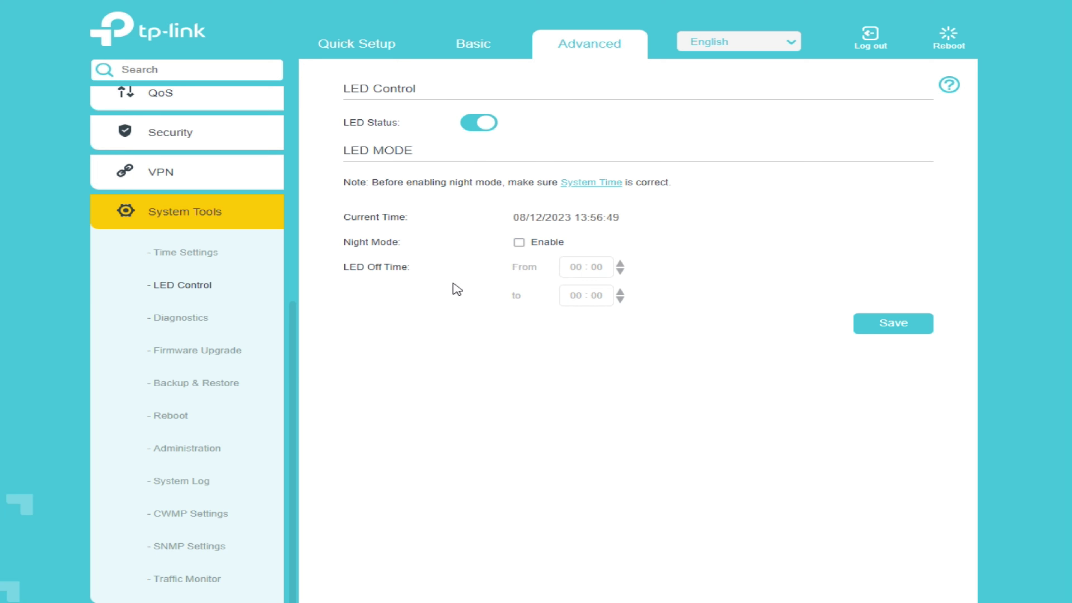
View the diagnostics page, check online for firmware upgrades, and bring up the Backup & Restore page
left_click(189, 321)
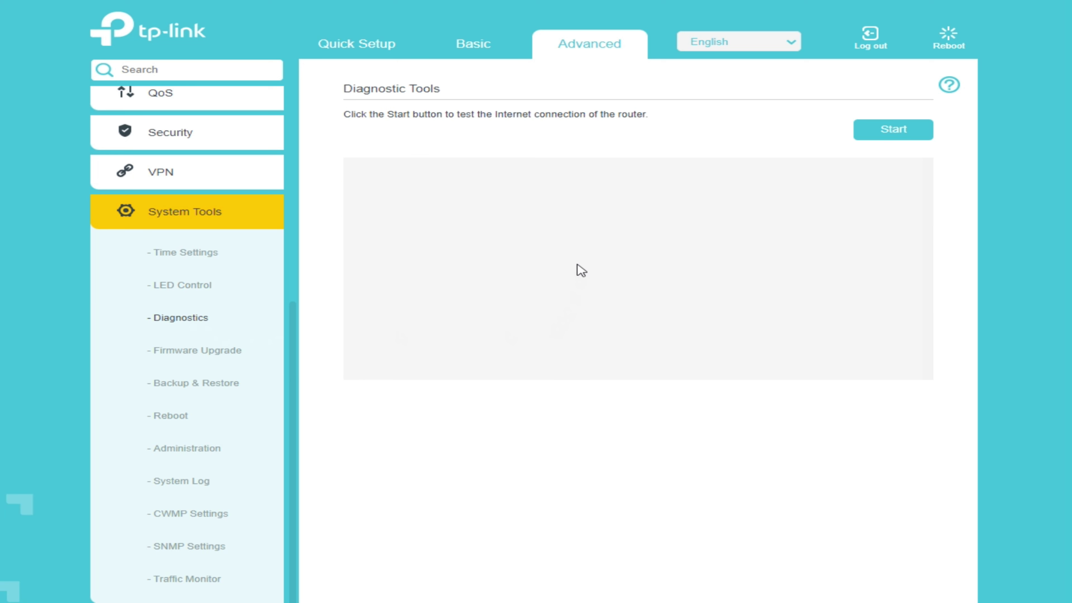
left_click(194, 351)
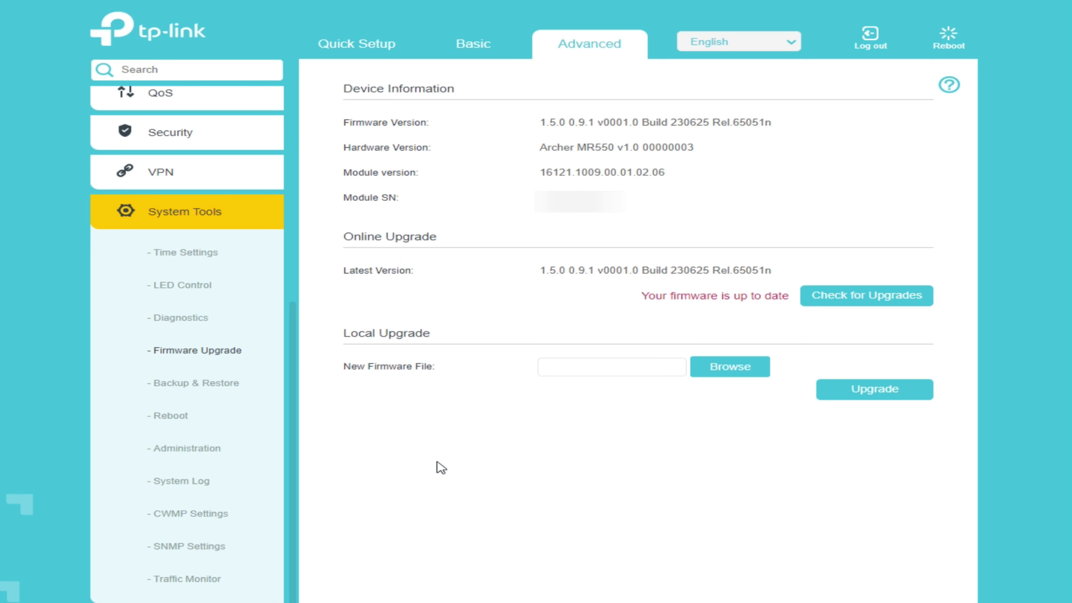
left_click(878, 301)
left_click(215, 384)
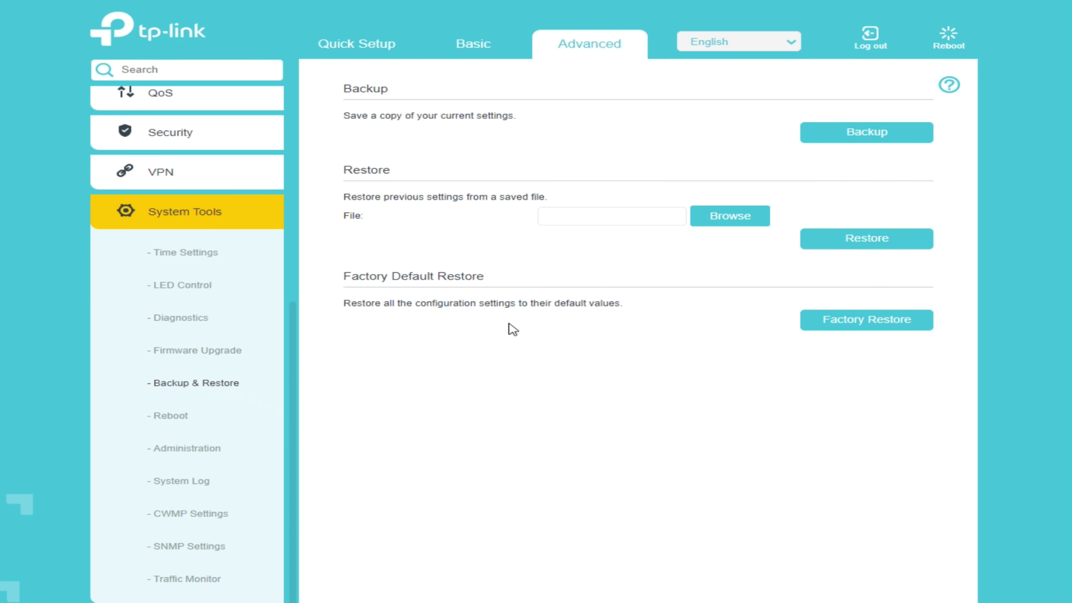
Look at the reboot page, enabling the reboot schedule to view its time and repeat options and disabling it again
left_click(180, 418)
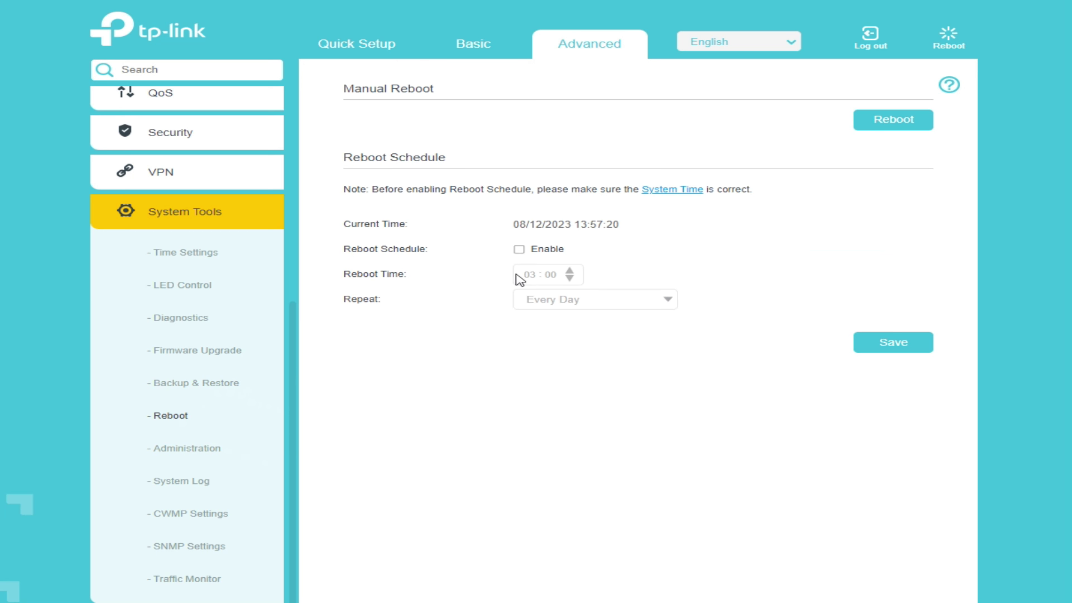
left_click(520, 250)
left_click(569, 303)
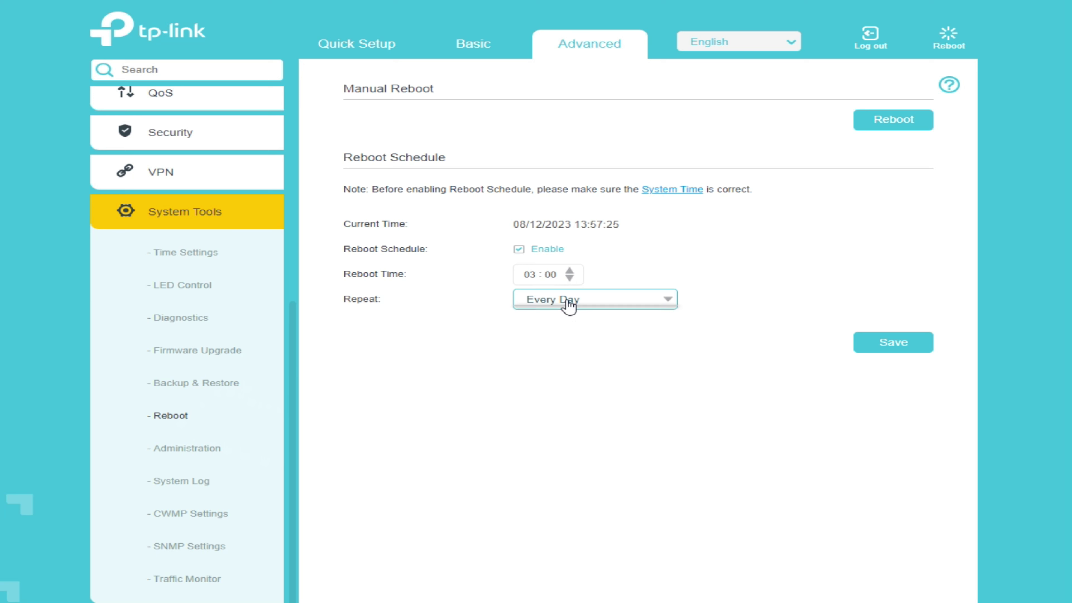
left_click(604, 479)
left_click(520, 250)
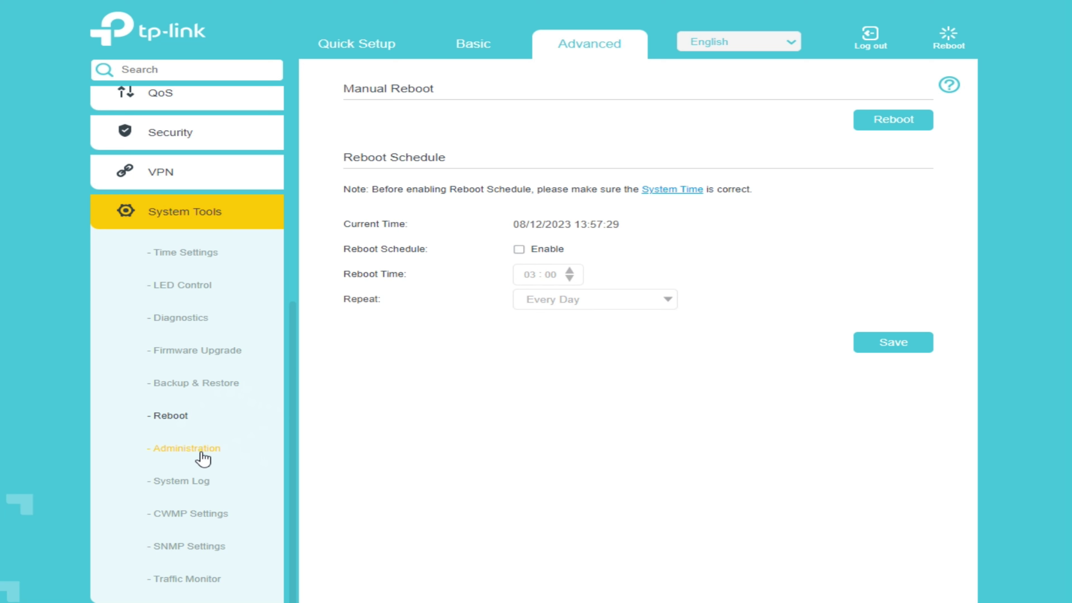
Look over the administration settings for account, local and remote management, certificate and ICMP ping, and bring up the system log
left_click(186, 452)
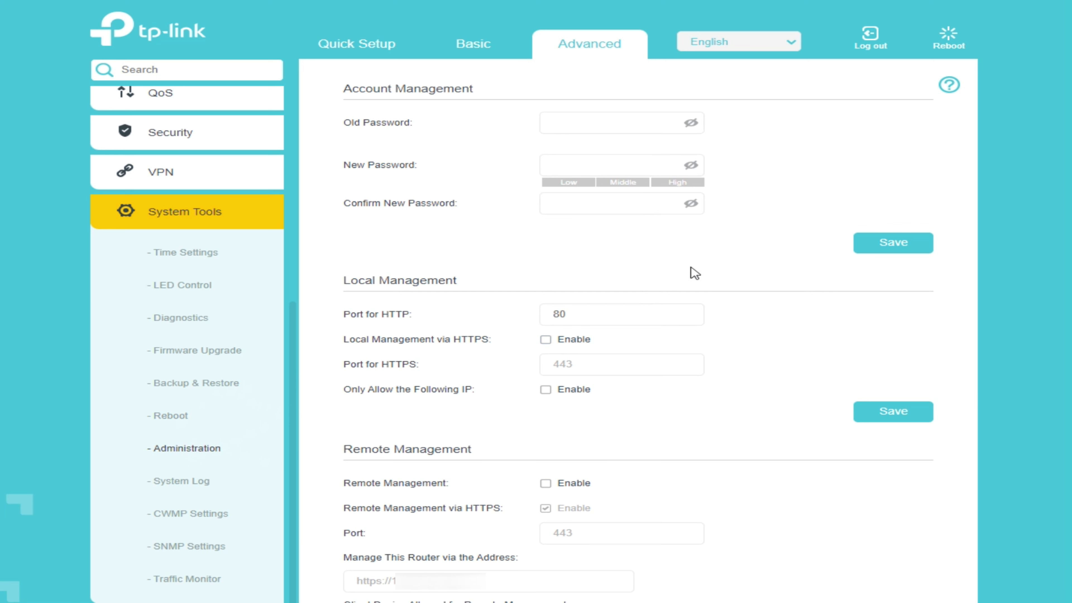
scroll(730, 384, "down", 3)
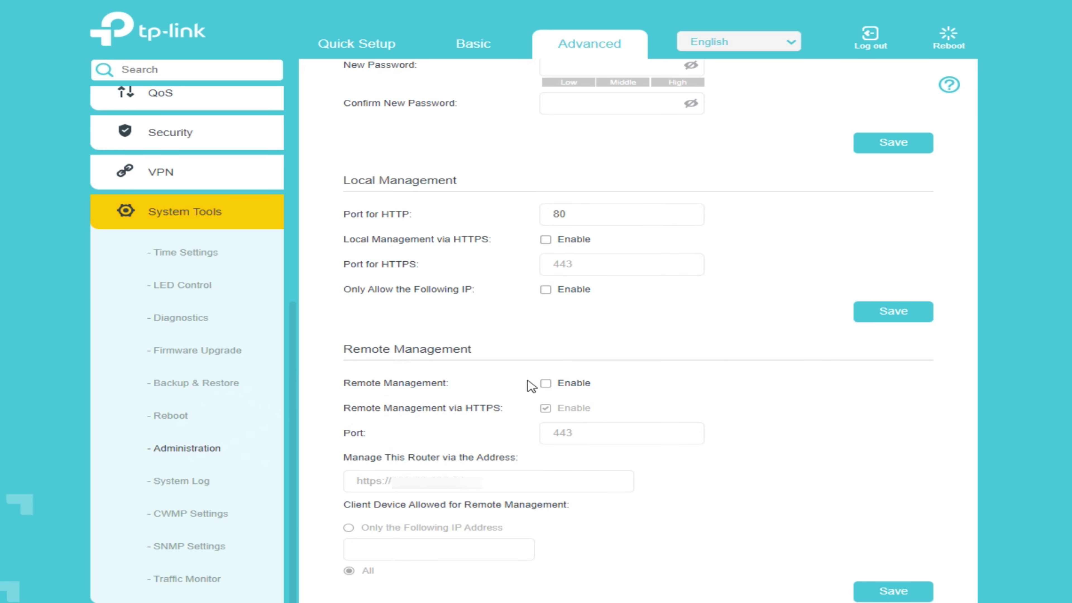
scroll(562, 389, "down", 1)
scroll(557, 359, "down", 2)
scroll(528, 359, "down", 4)
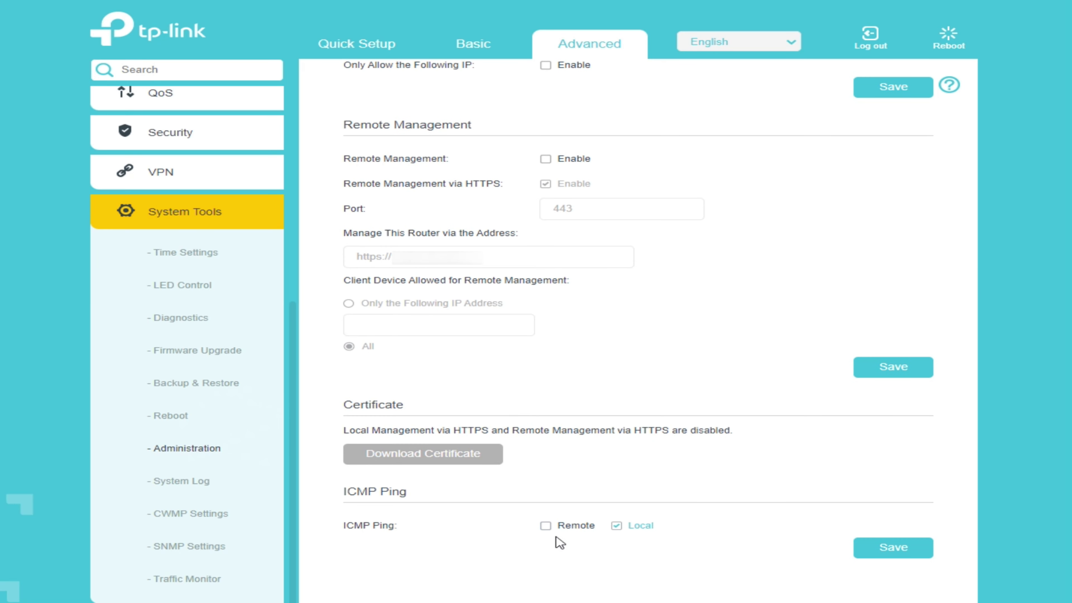
left_click(184, 486)
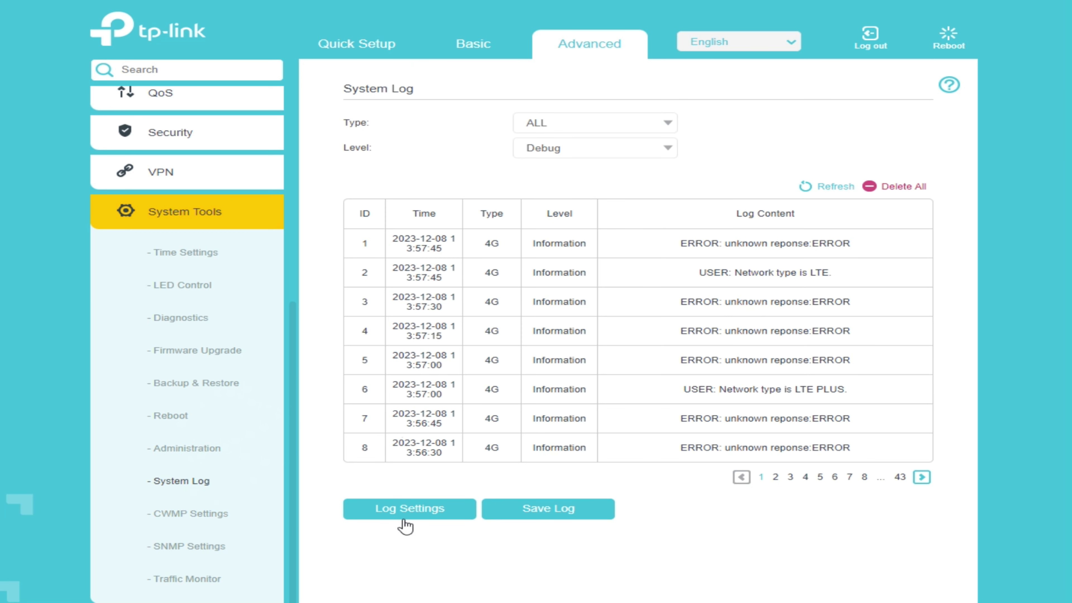
View the CWMP and SNMP settings, enabling the SNMP agent and disabling it again
left_click(185, 515)
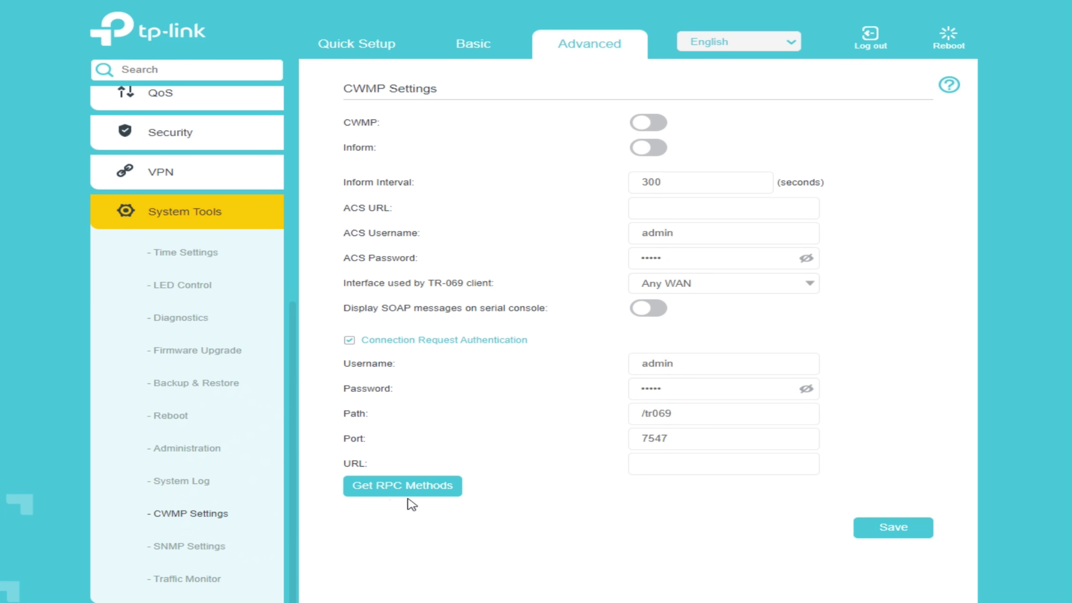
left_click(191, 549)
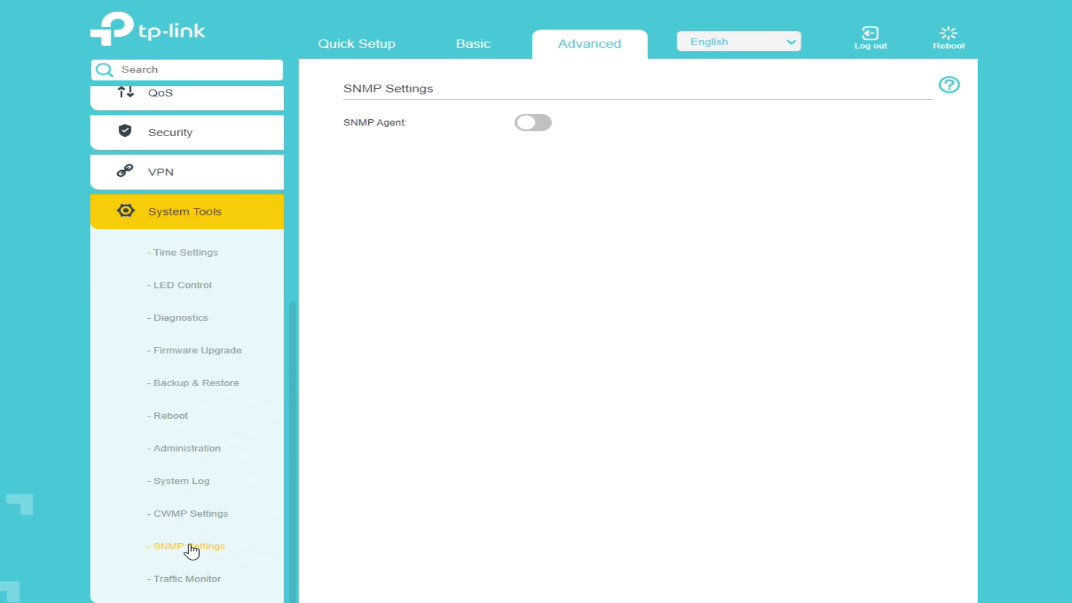
left_click(531, 124)
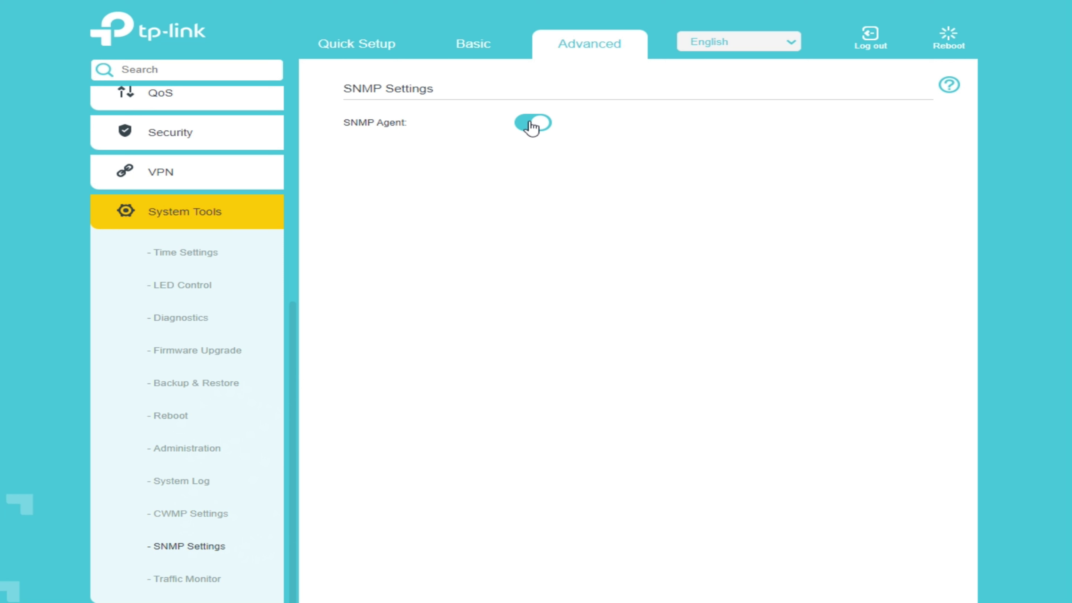
left_click(532, 124)
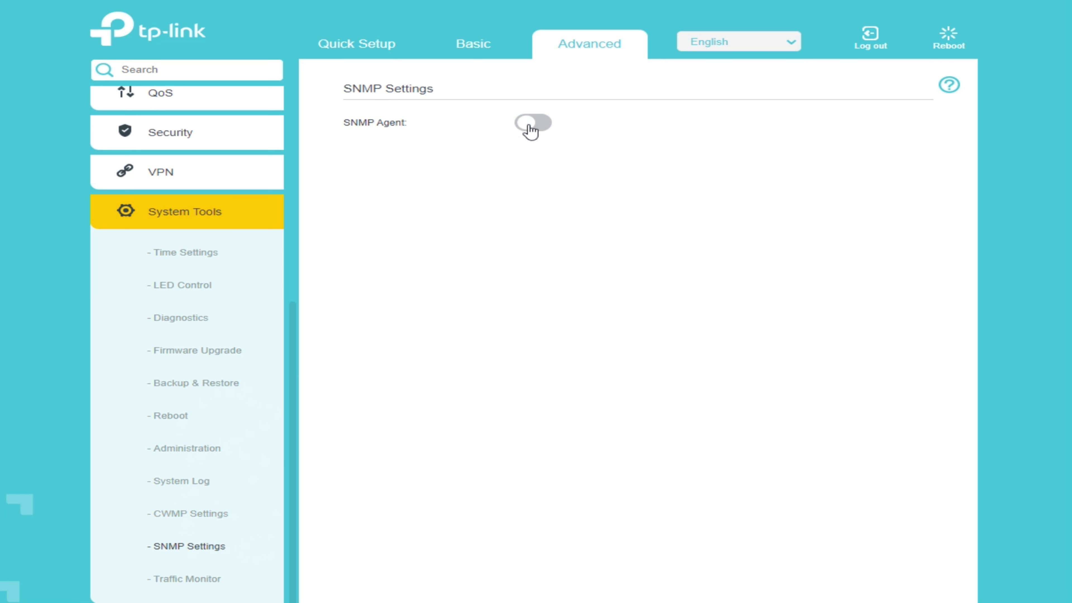
View the Traffic Monitor page and try enabling the traffic monitor, dismissing the prompt without switching it on
left_click(207, 582)
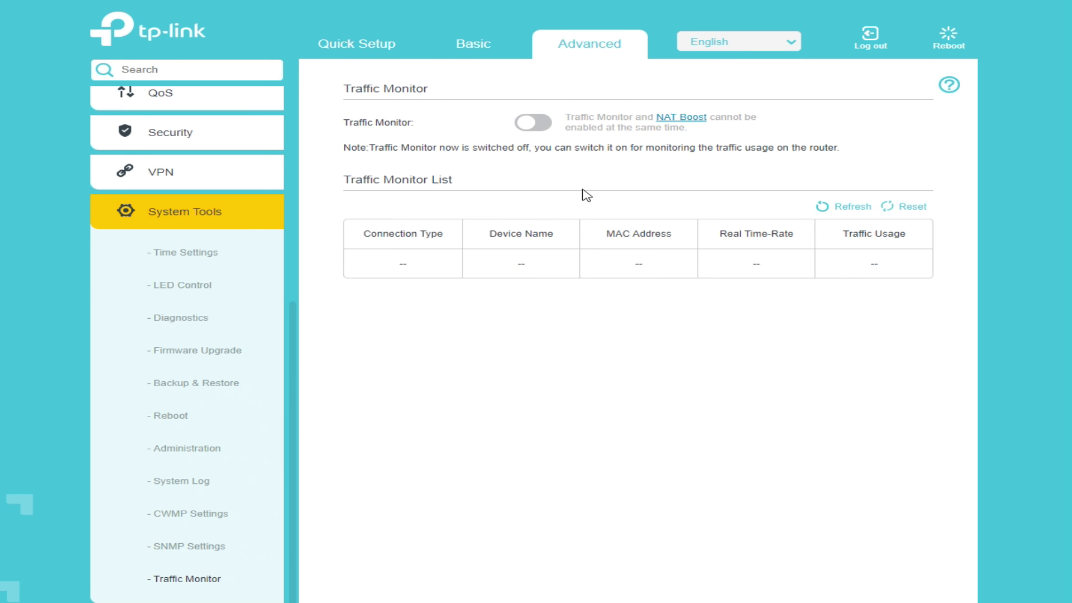
left_click(533, 123)
left_click(626, 294)
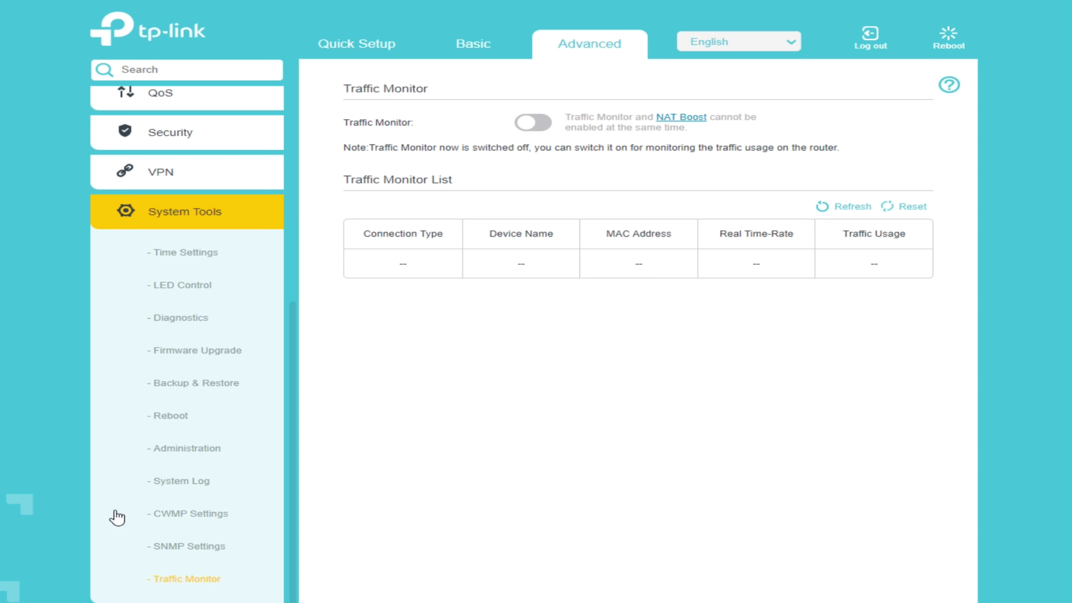
View the available interface languages without changing the selection
scroll(196, 283, "up", 7)
scroll(244, 240, "up", 2)
left_click(759, 46)
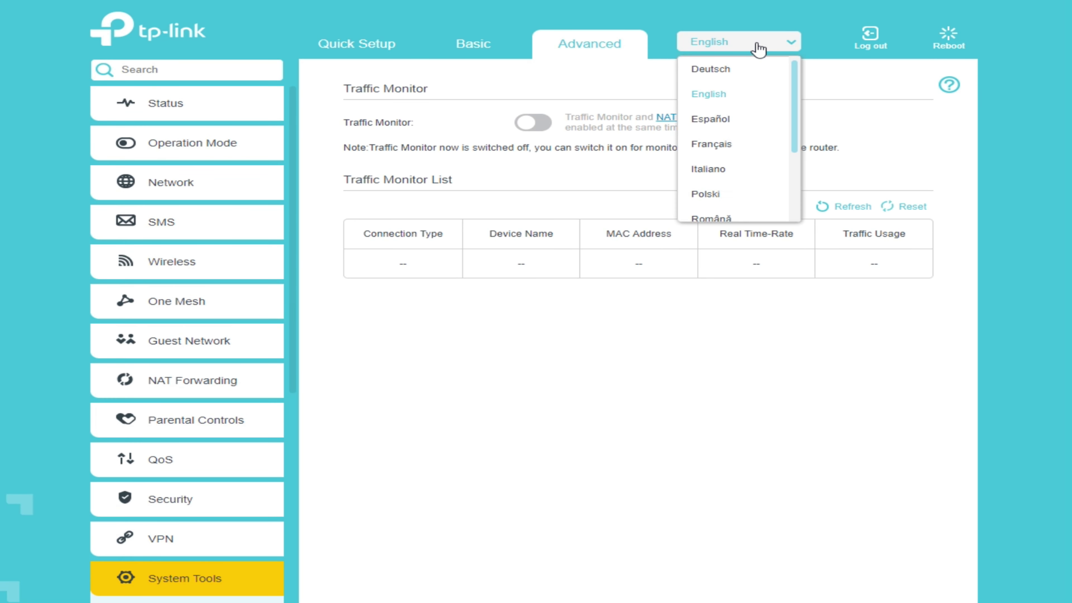
left_click(759, 47)
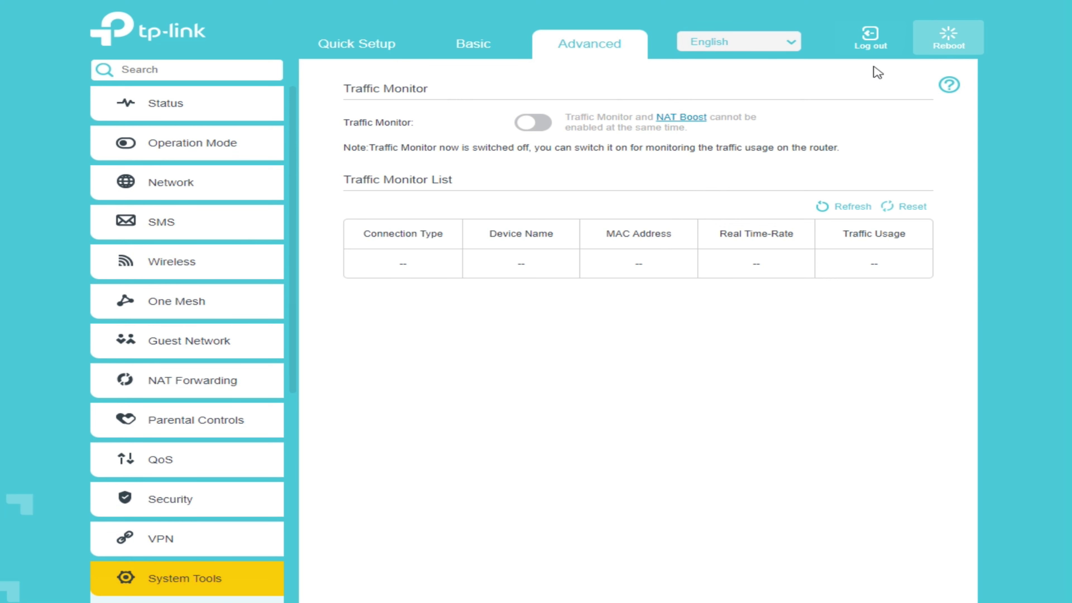
In the basic wireless settings, rename the 2.4GHz network to Gandalf, enter its Wi-Fi password, and save the changes
left_click(474, 53)
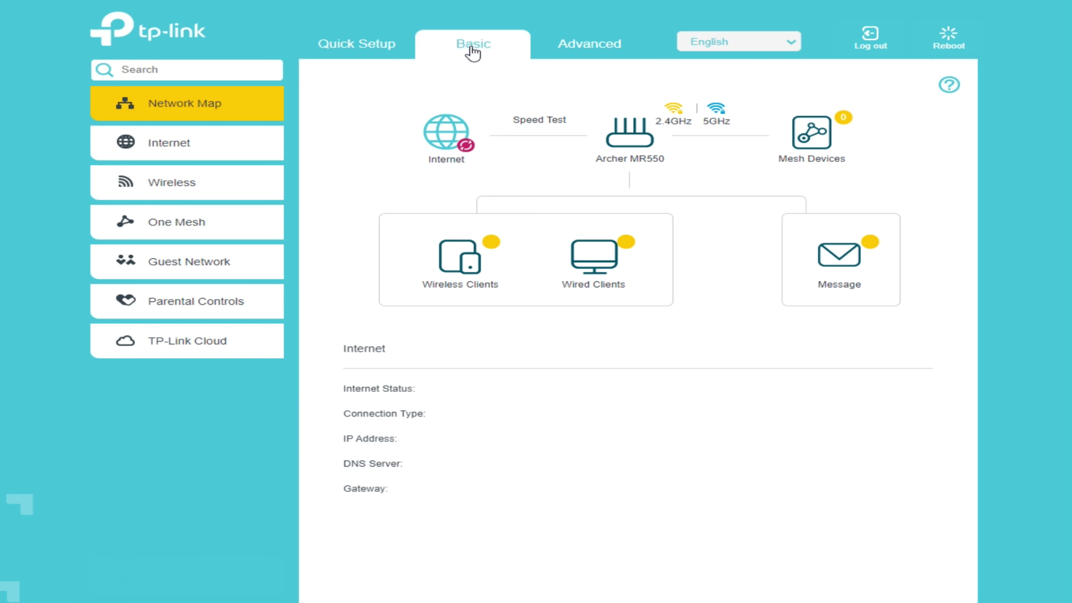
left_click(235, 189)
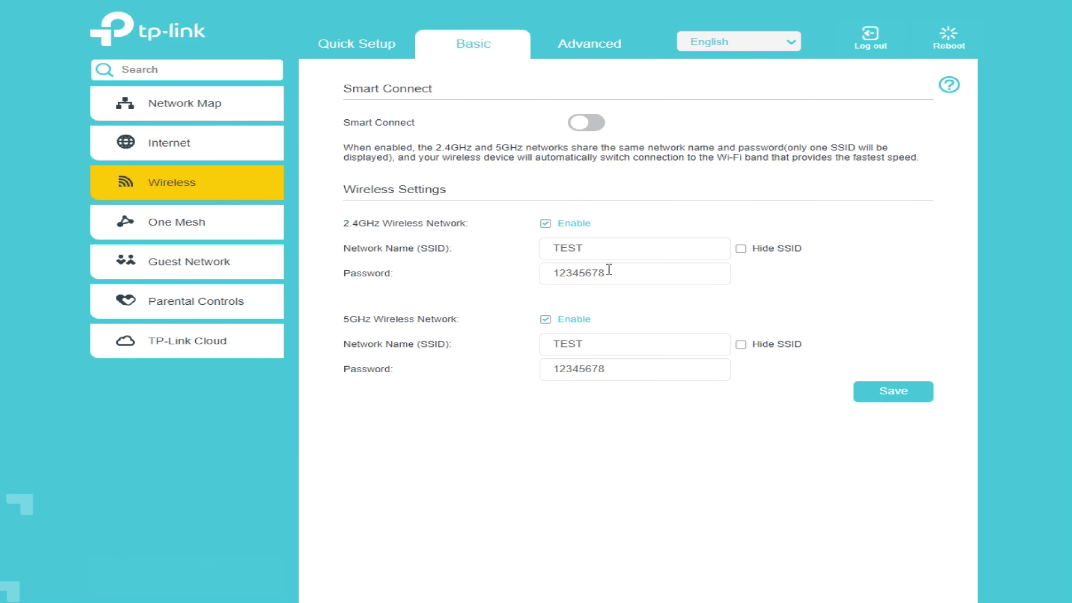
left_click(638, 246)
key("BackSpace")
key("BackSpace")
key("BackSpace")
type("Gandalf")
key("Tab")
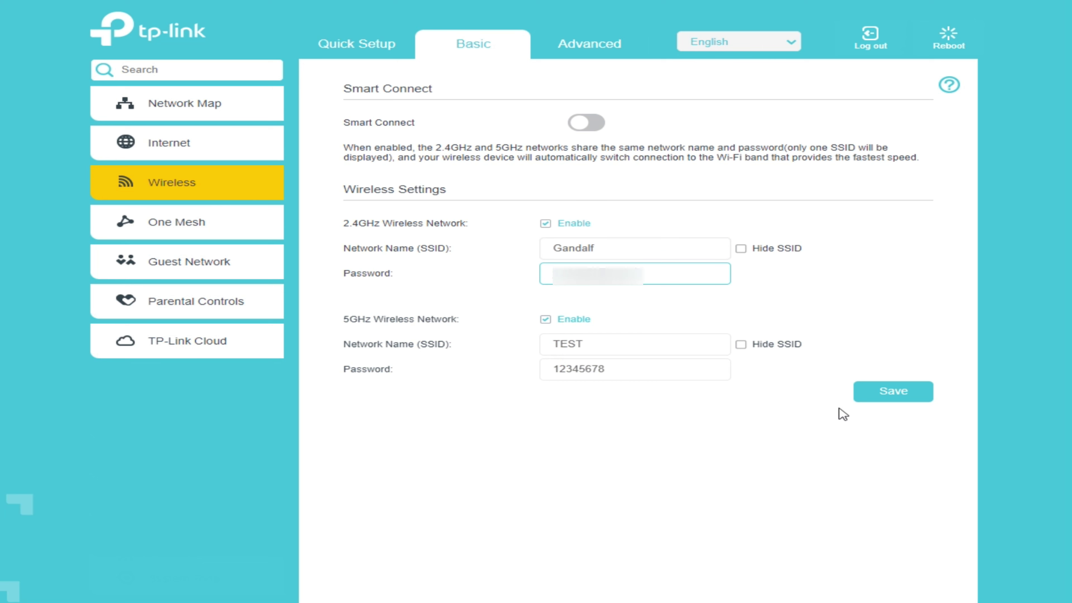
left_click(899, 393)
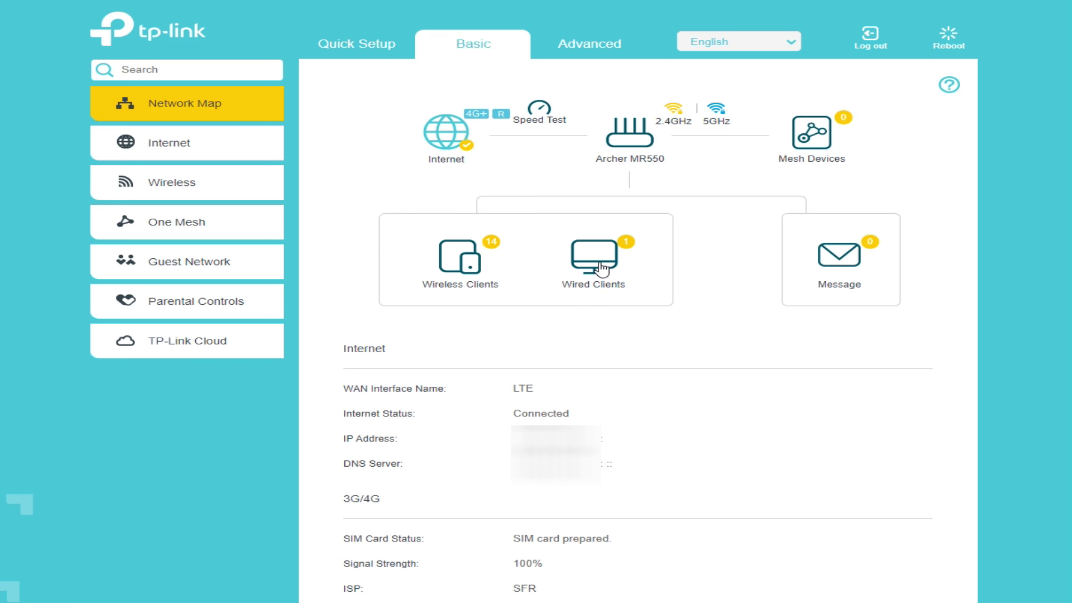
Browse through the pages of connected wireless clients in the network map
left_click(452, 260)
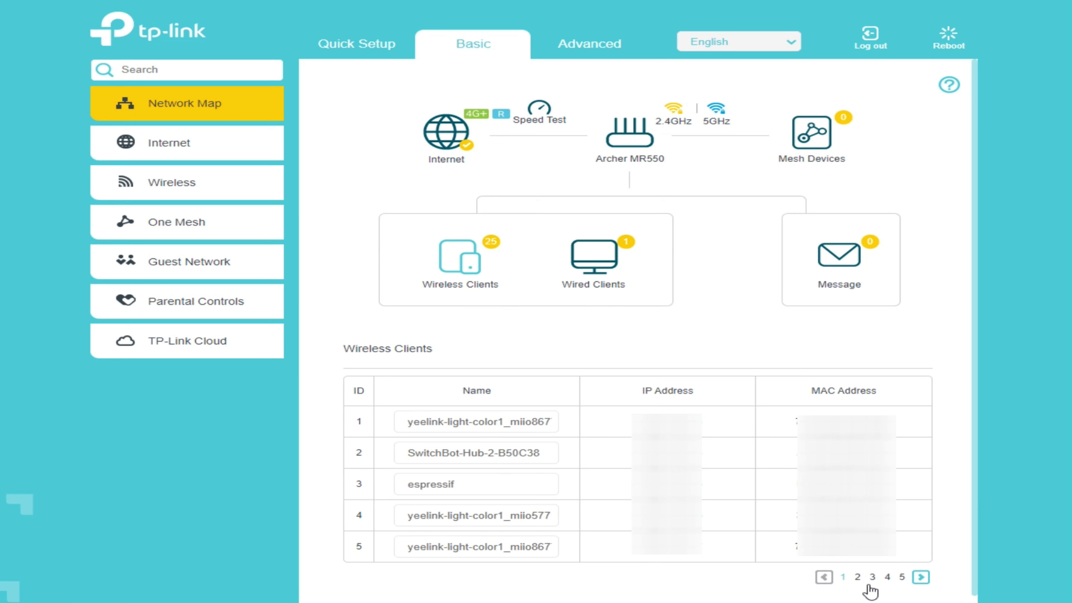
left_click(921, 578)
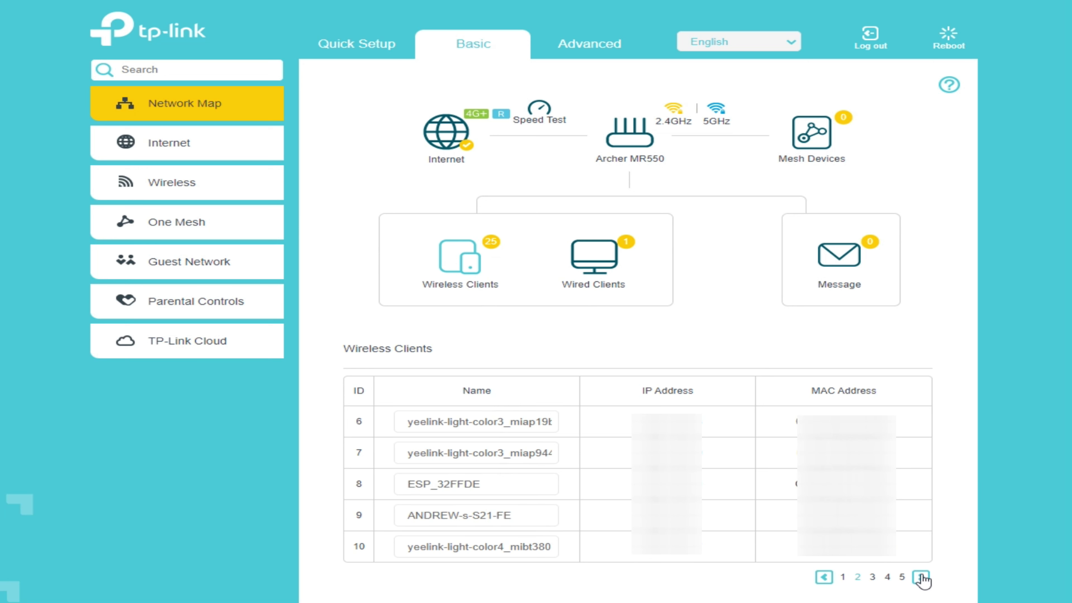
left_click(922, 578)
left_click(922, 577)
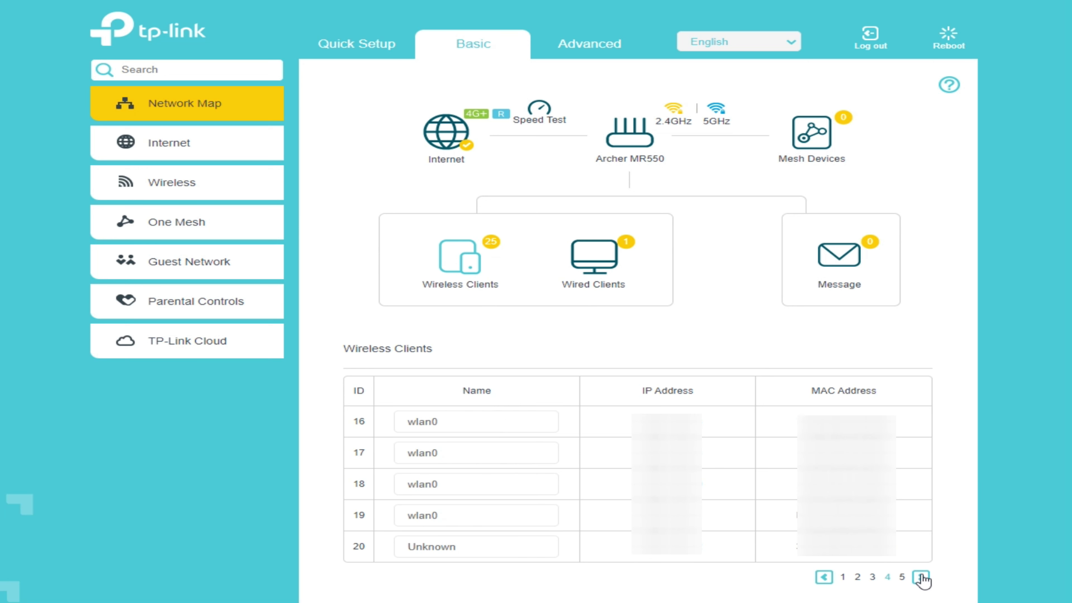
left_click(921, 578)
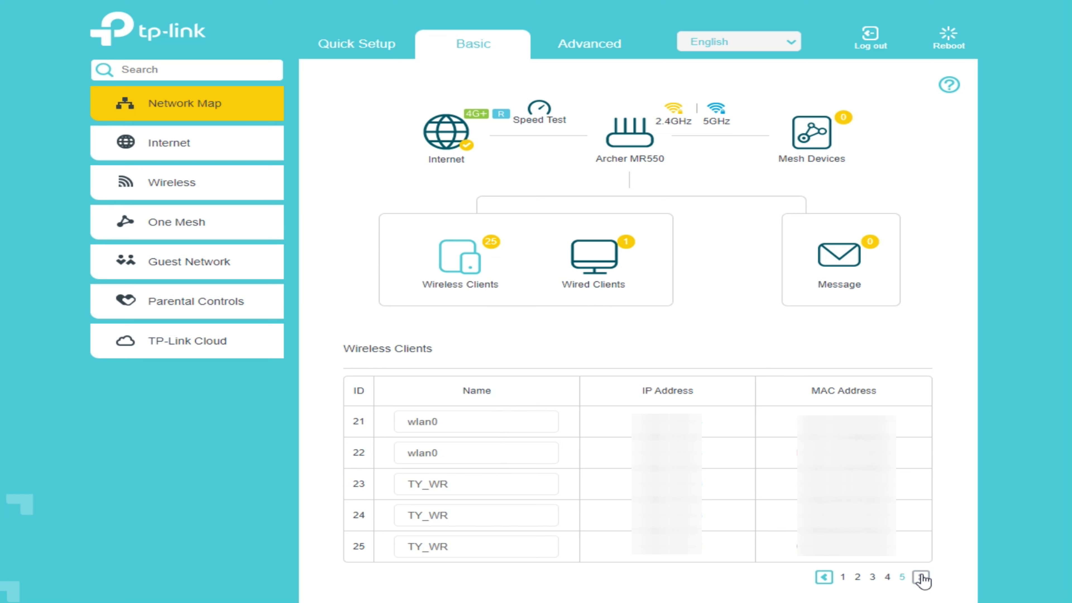
left_click(825, 577)
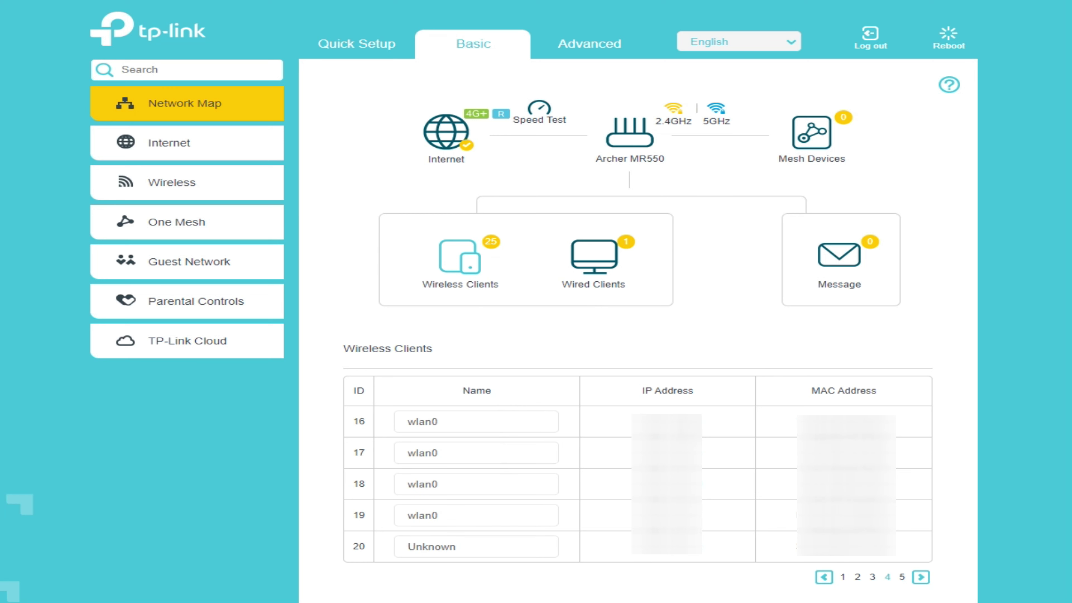
left_click(423, 421)
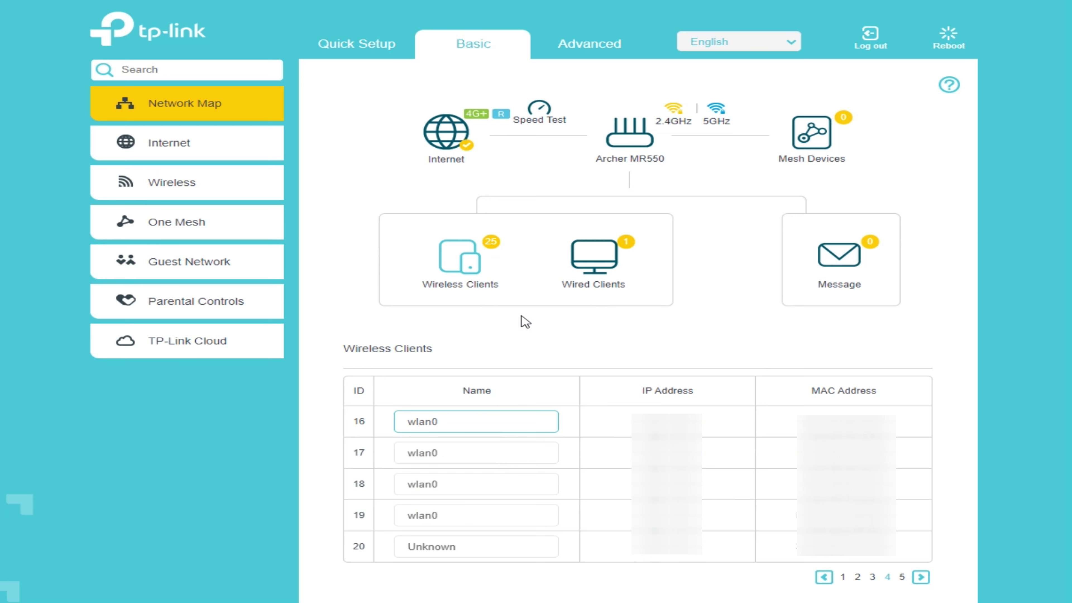
In the advanced access control settings, block the online devices yeelink-light-color1_miio86777046 and SwitchBot-Hub-2-B50C38
left_click(593, 54)
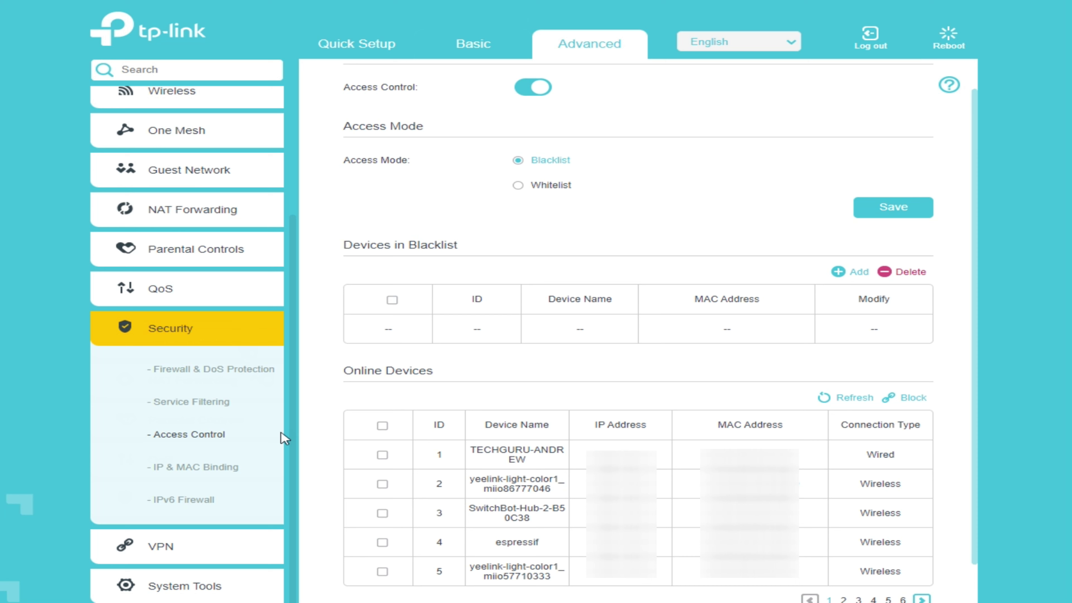
left_click(383, 455)
left_click(383, 484)
left_click(383, 513)
left_click(383, 455)
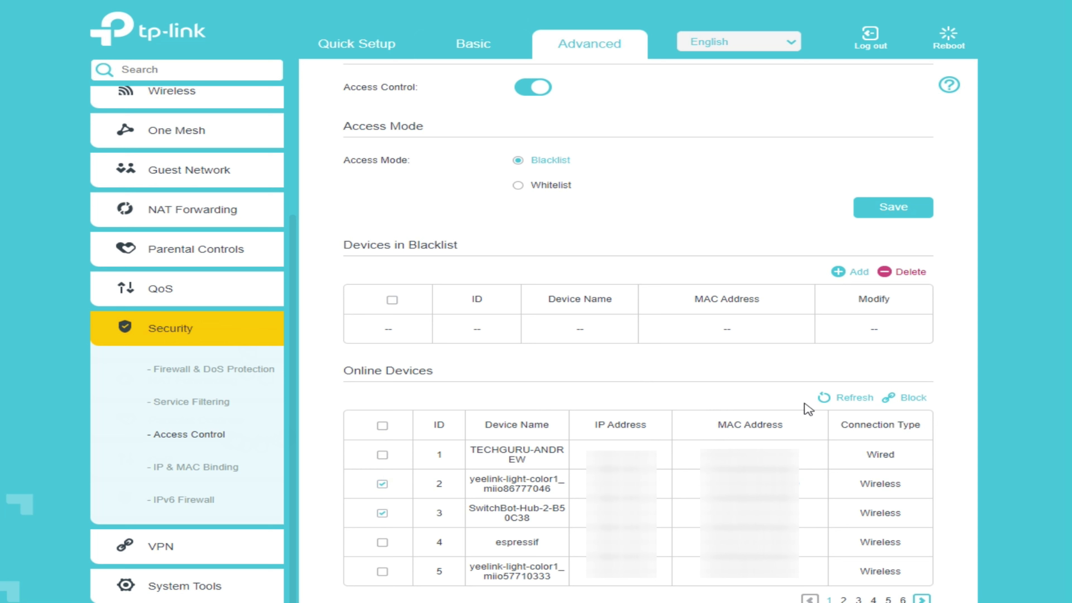
left_click(913, 399)
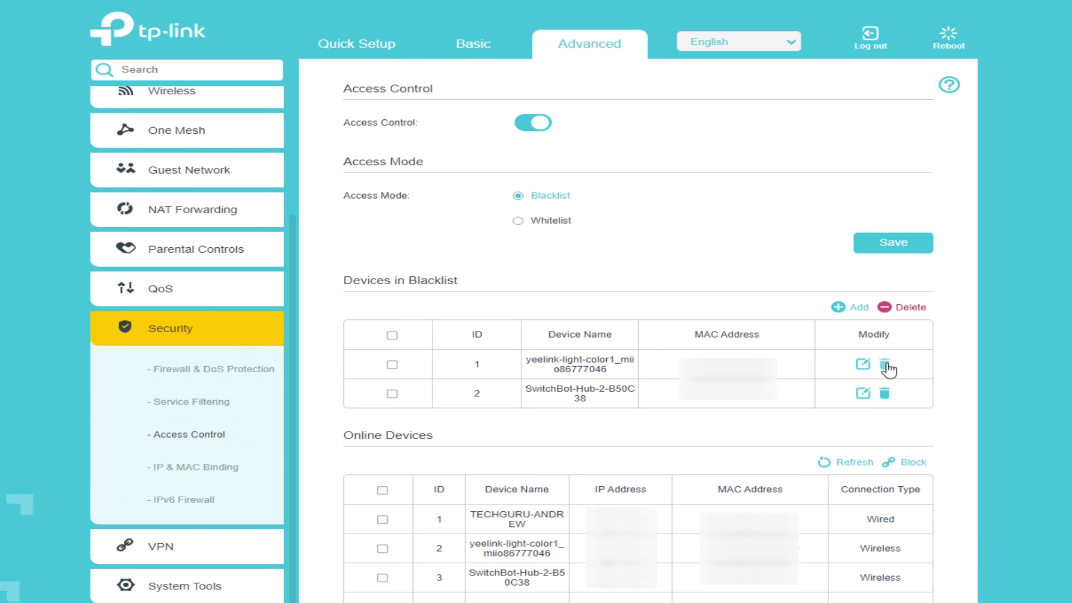
Remove both blocked devices from the access control blacklist and return to the basic network map
left_click(885, 365)
left_click(886, 367)
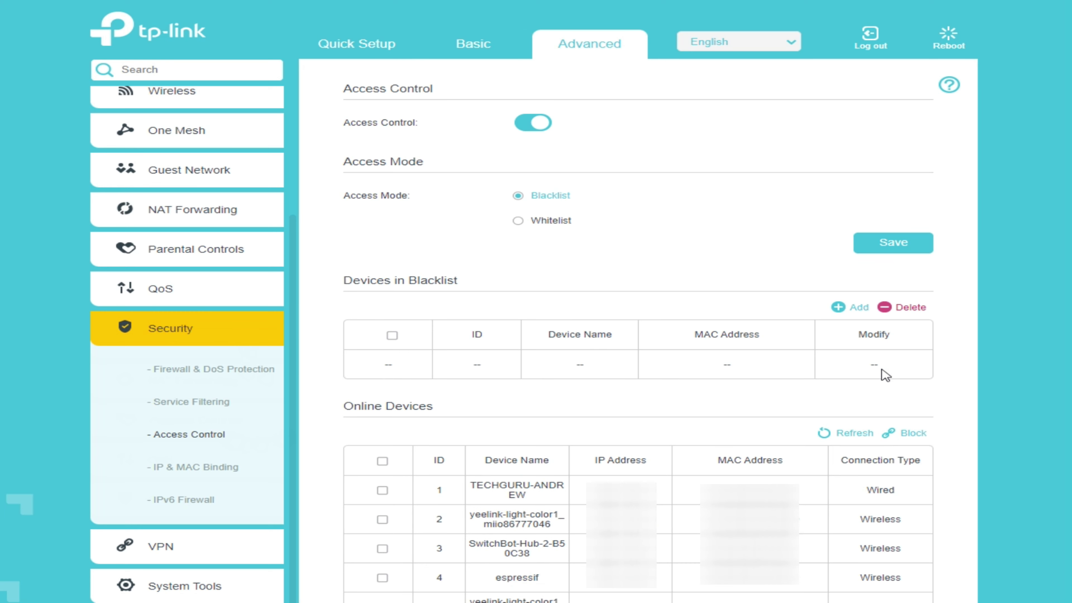
left_click(473, 49)
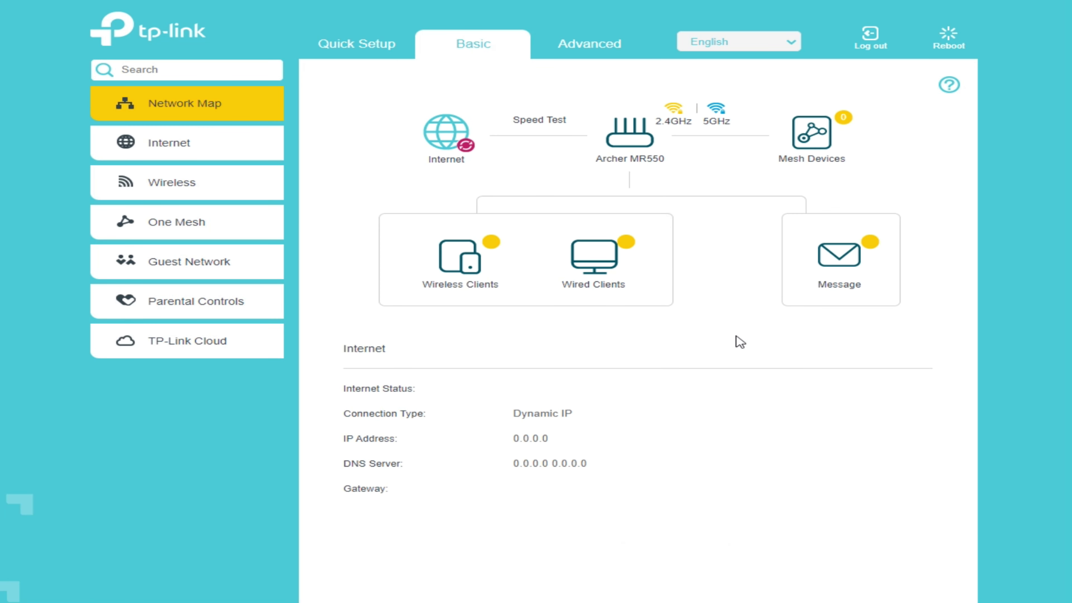